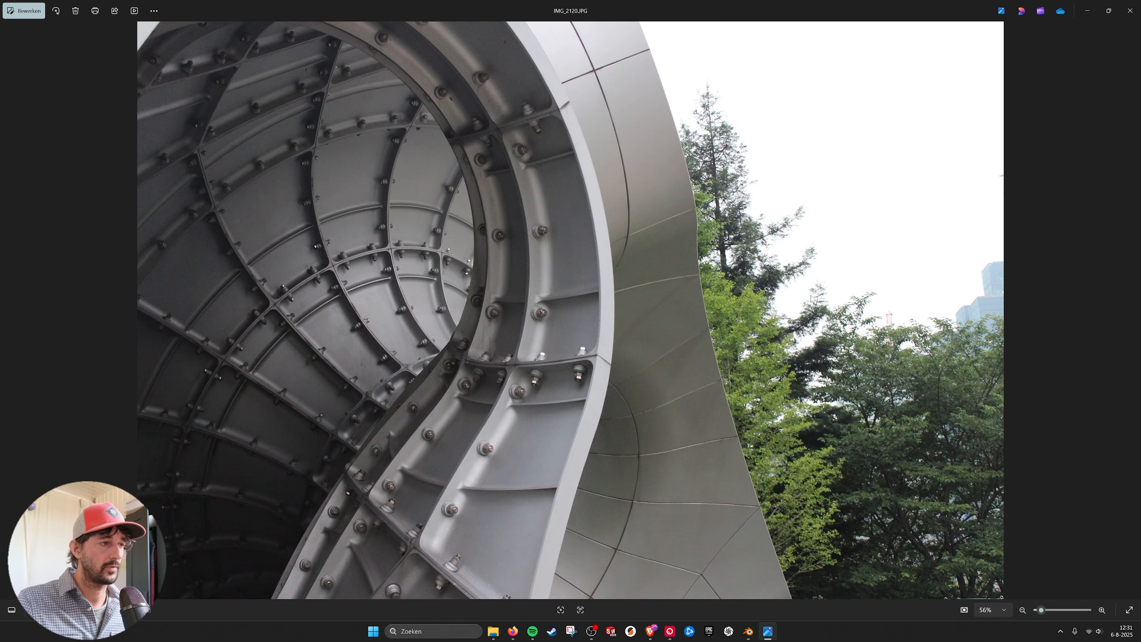
Look through the reference photos of the bolted metal panel structure and switch to Blender
key(Right)
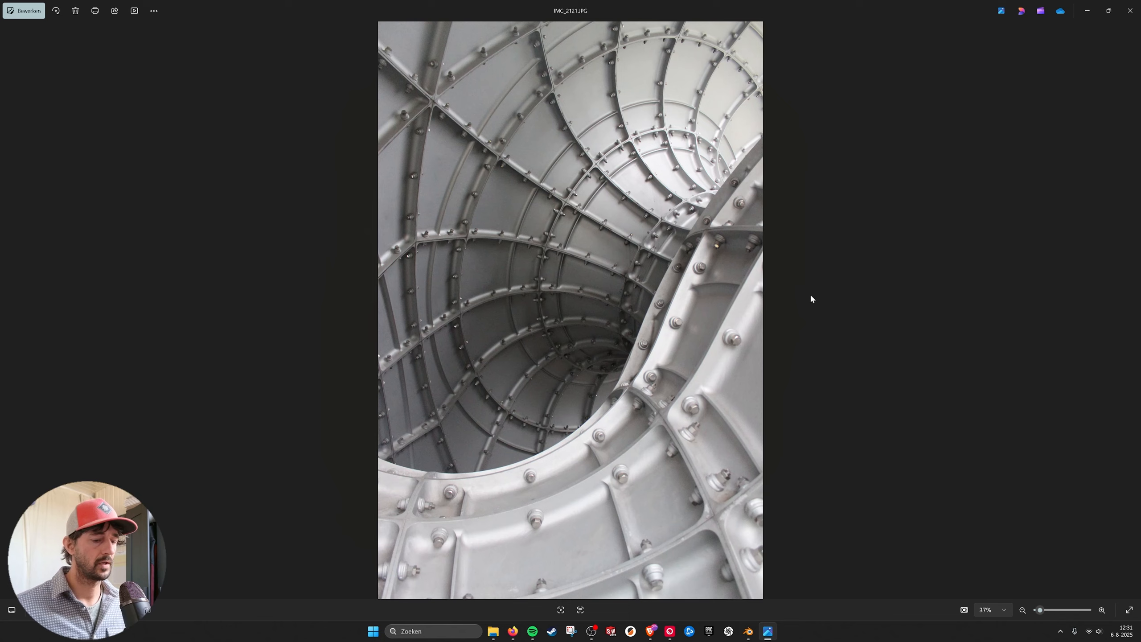
key(Right)
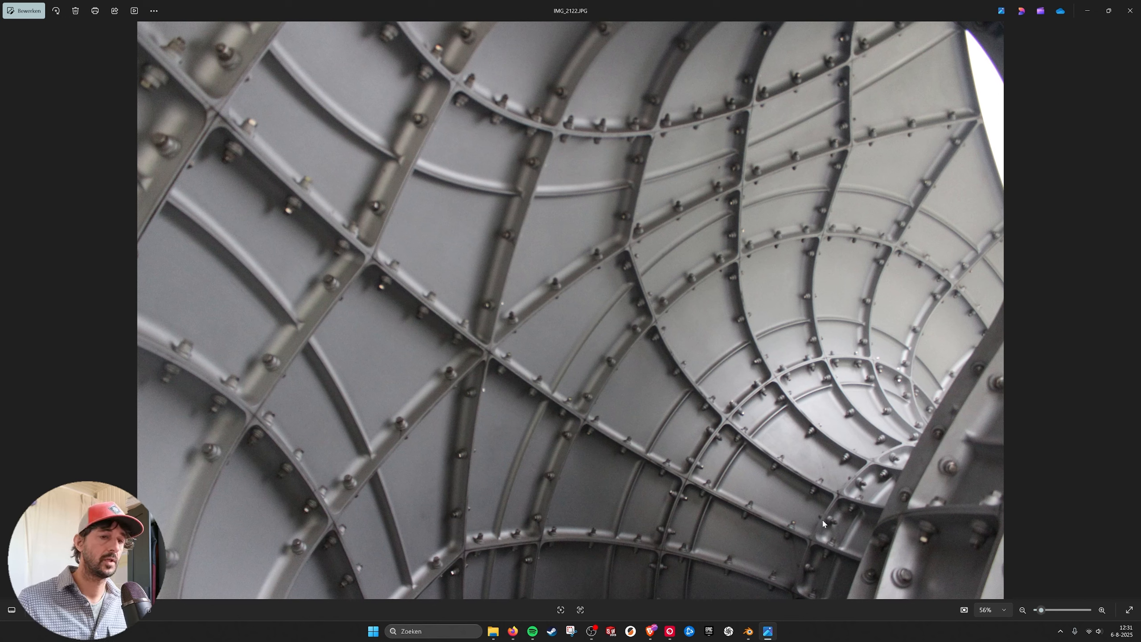
mouse_move(748, 631)
click(804, 582)
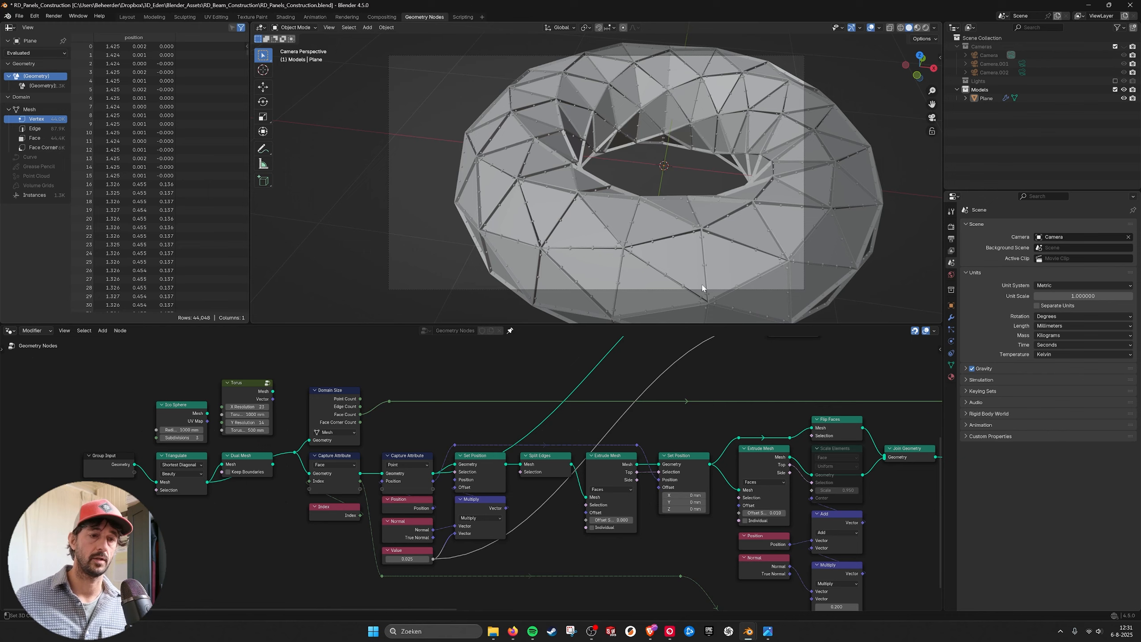
Switch to Firefox, view the Engineering Bundle and Geometry Nodes Beam Constructions product pages, and return to Blender
mouse_move(651, 636)
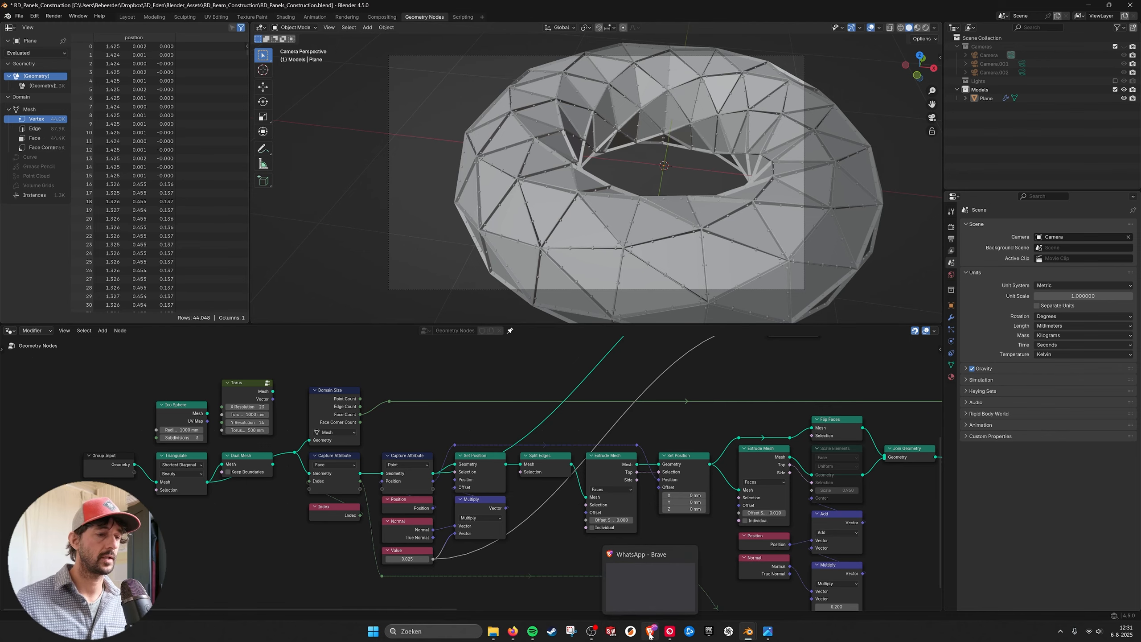
click(512, 632)
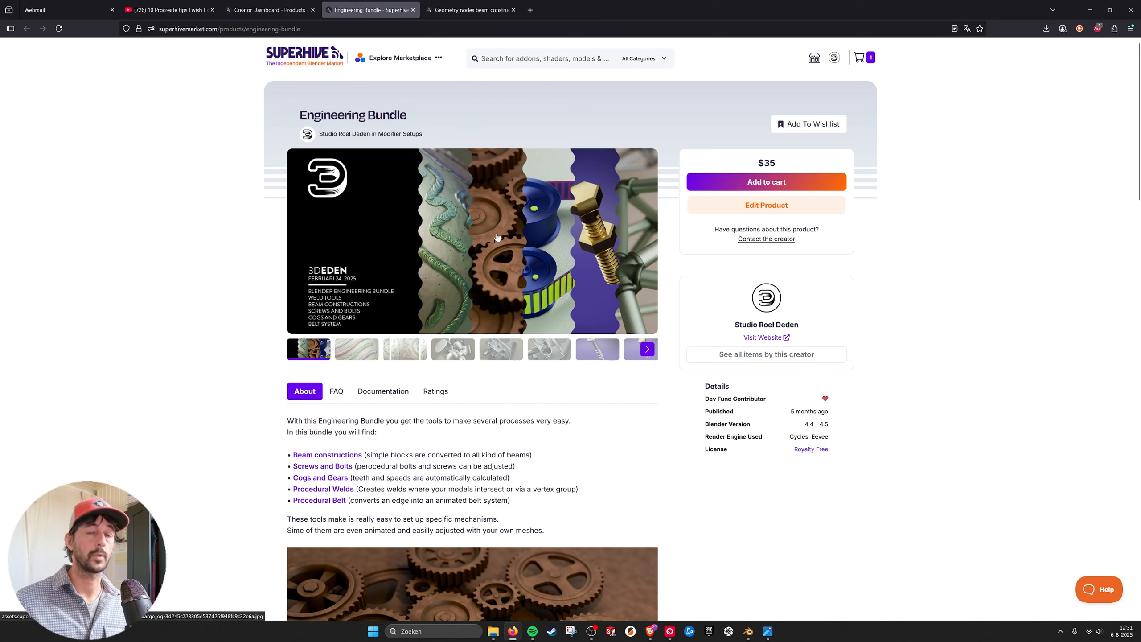
click(467, 10)
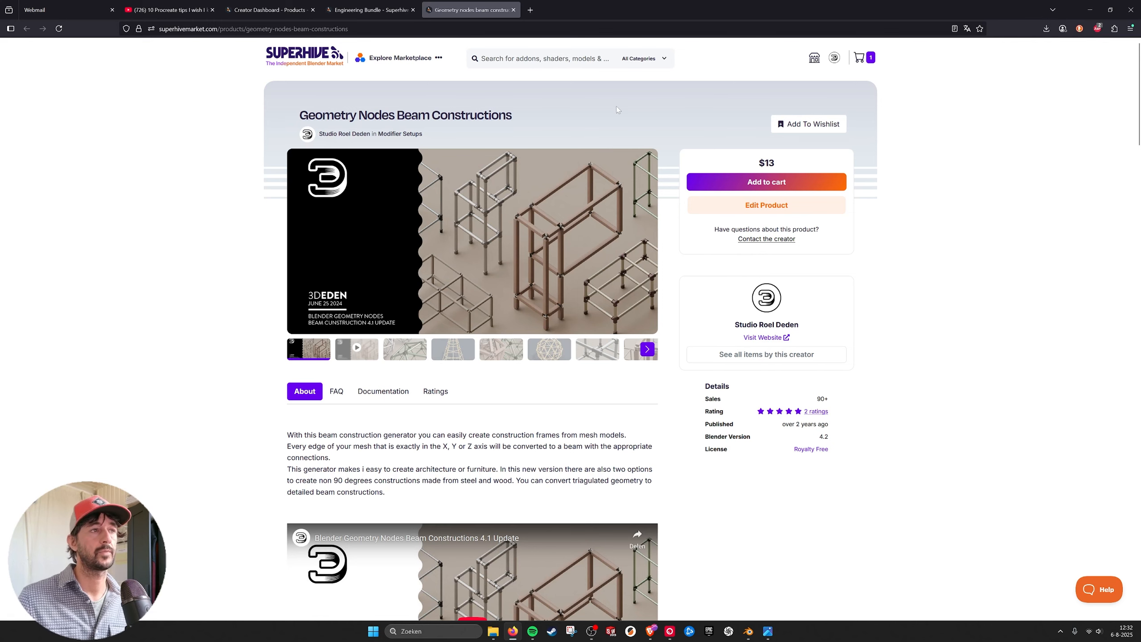
click(1110, 9)
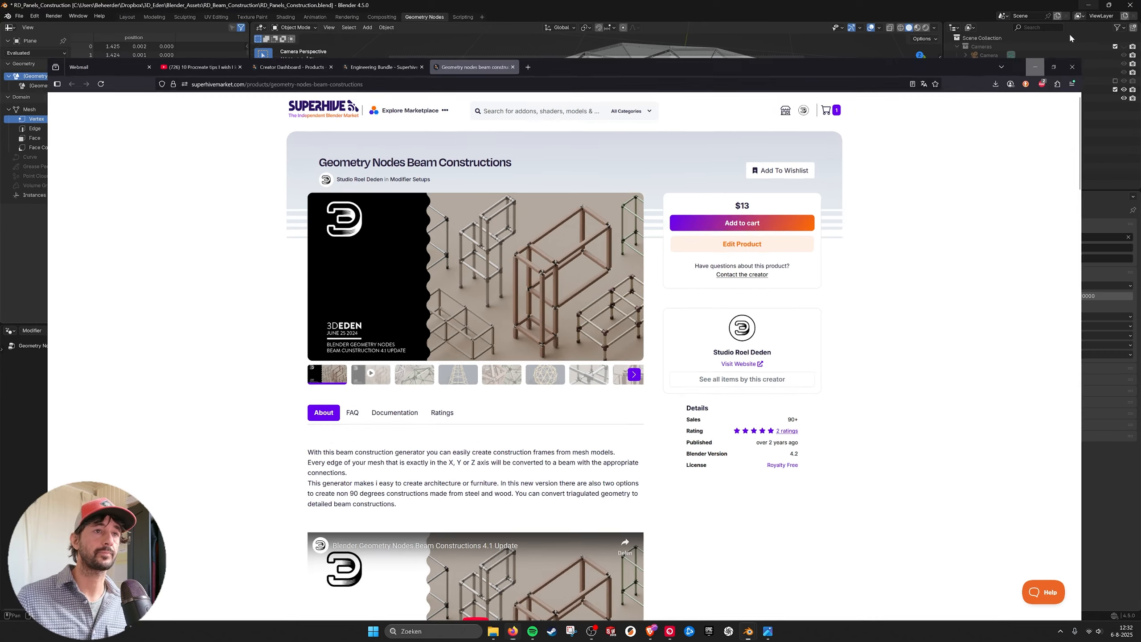
click(1035, 67)
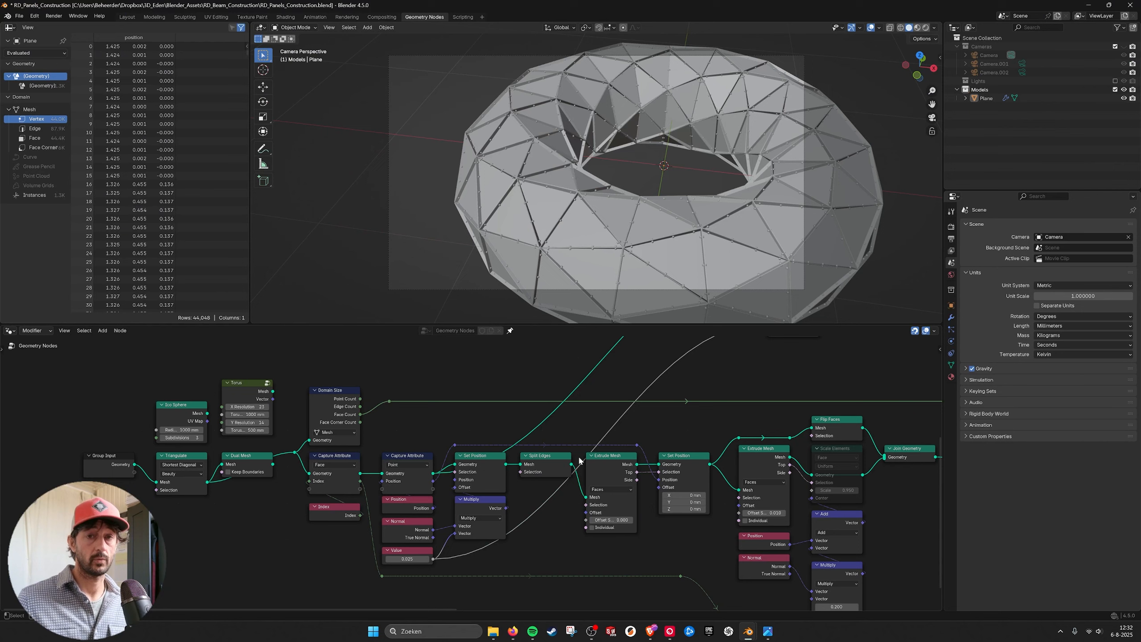
Feed the reroute before the Domain Size node from Group Input and from Dual Mesh to compare both panel patterns
middle_drag(330, 465, 364, 457)
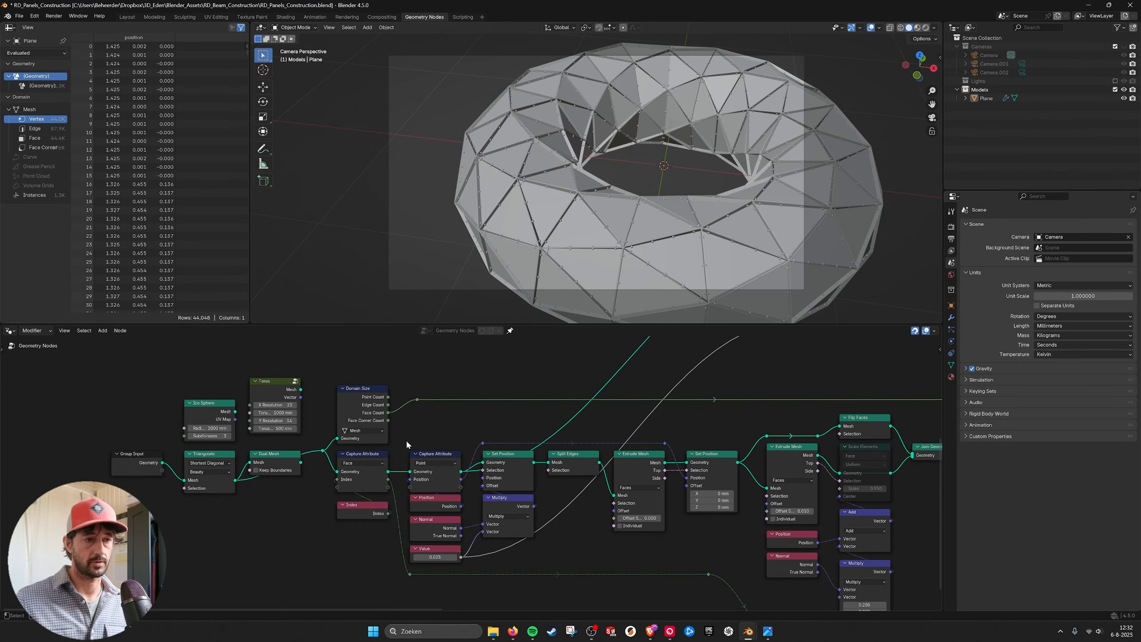
middle_drag(560, 486, 558, 477)
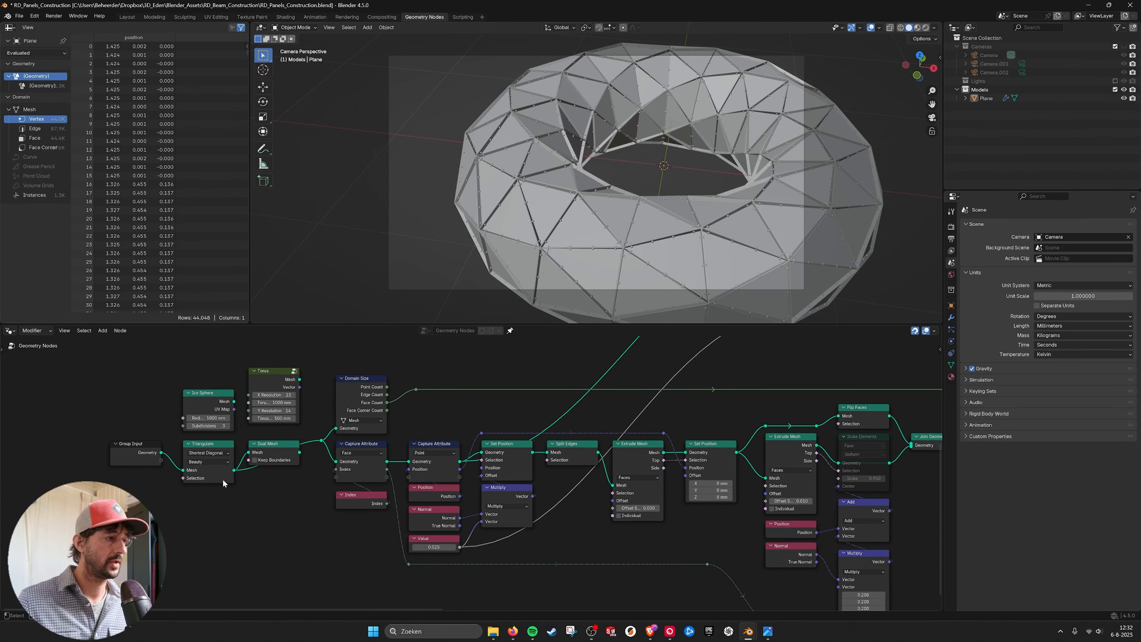
mouse_move(479, 406)
middle_down()
mouse_move(492, 408)
mouse_move(481, 417)
middle_up()
scroll(492, 408, up, 2)
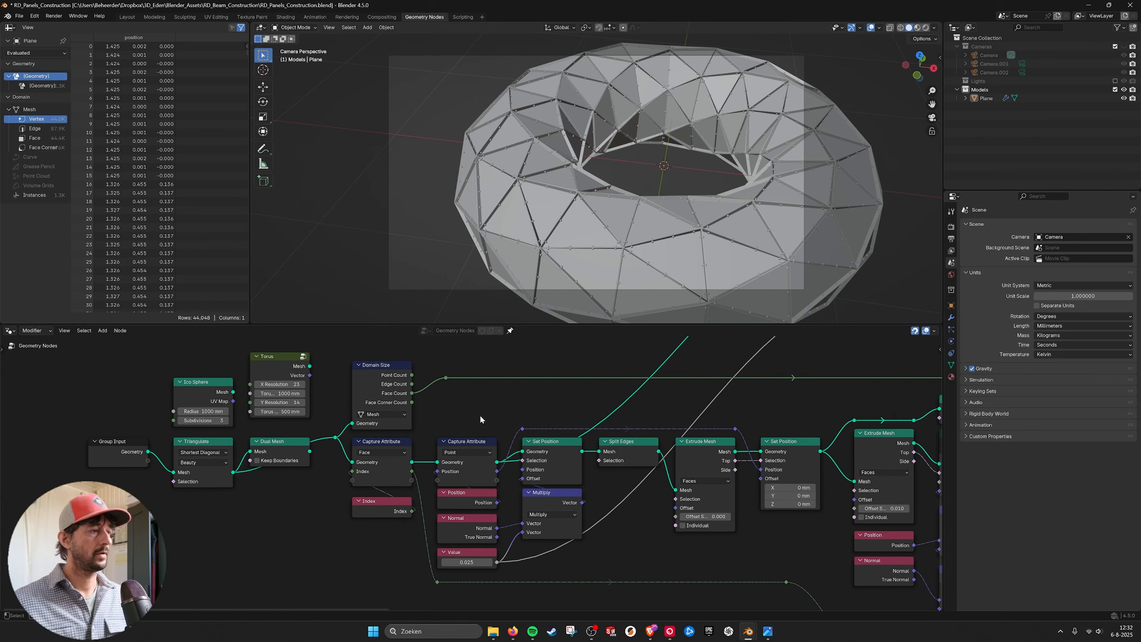
scroll(360, 435, up, 1)
middle_drag(360, 435, 390, 442)
scroll(362, 435, down, 1)
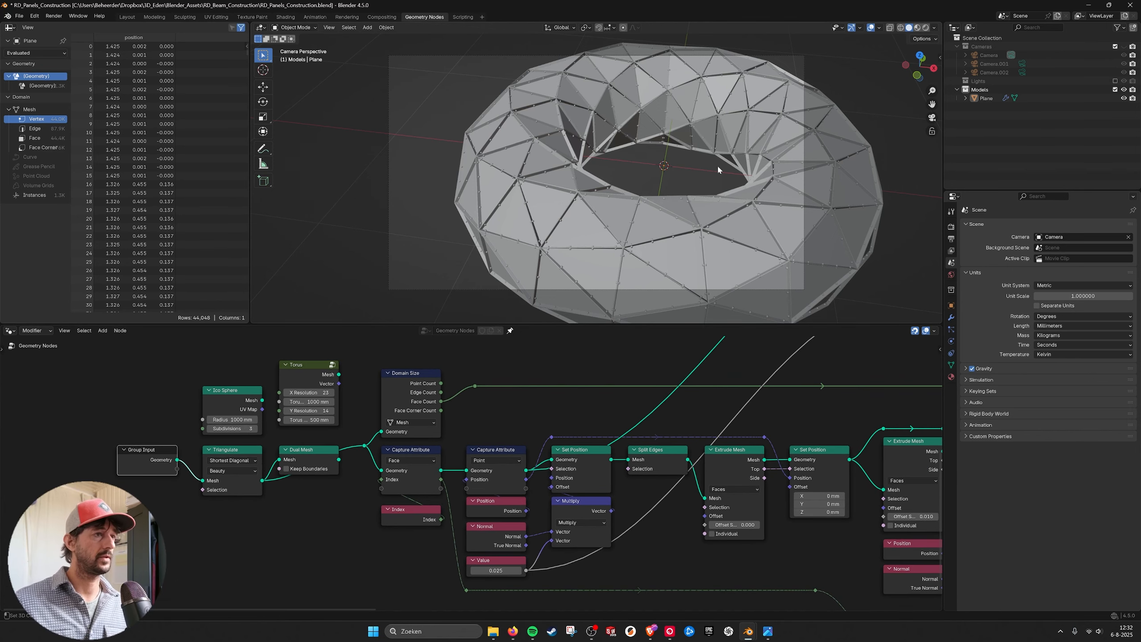
middle_drag(275, 432, 277, 429)
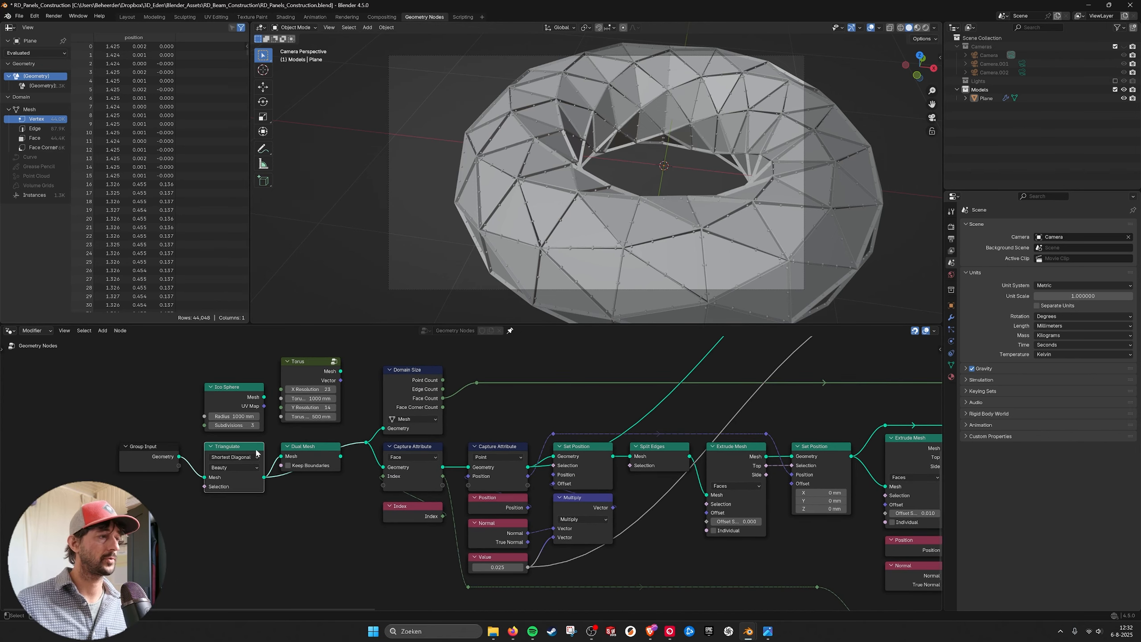
drag(179, 457, 366, 443)
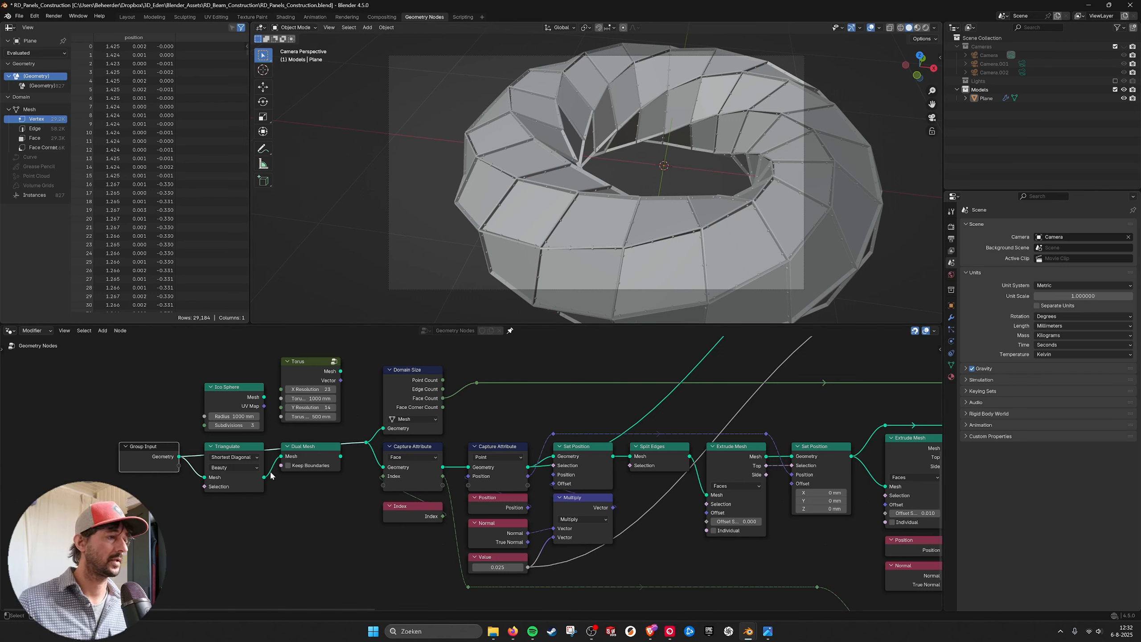
click(328, 458)
key(m)
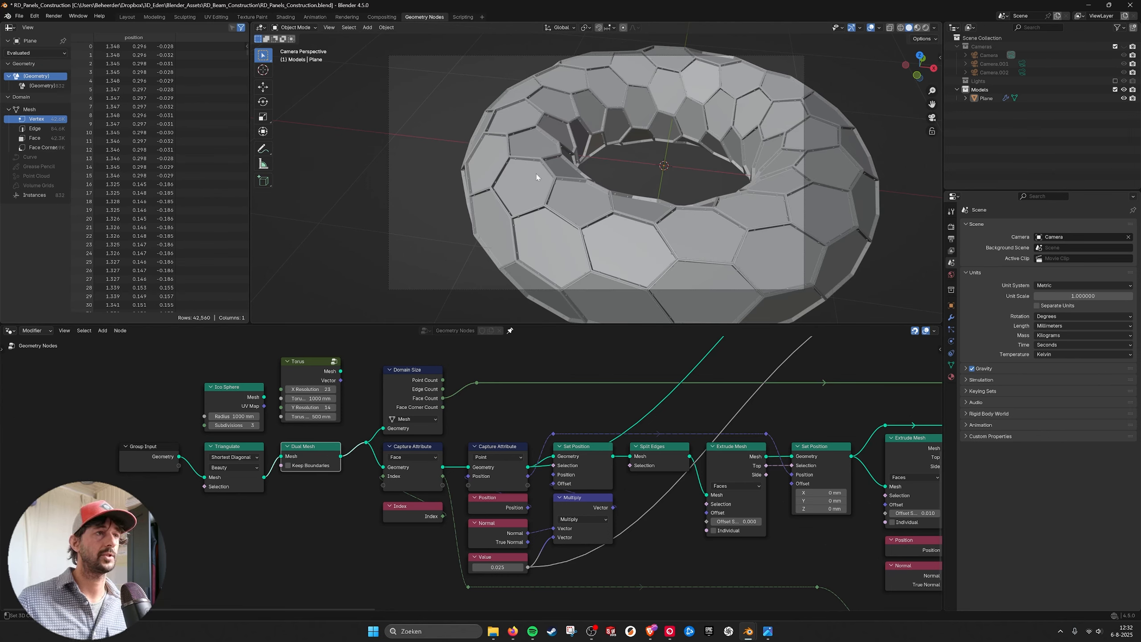
Try the Ico Sphere and Torus nodes as the source mesh and reconnect Triangulate to the reroute
drag(264, 398, 366, 442)
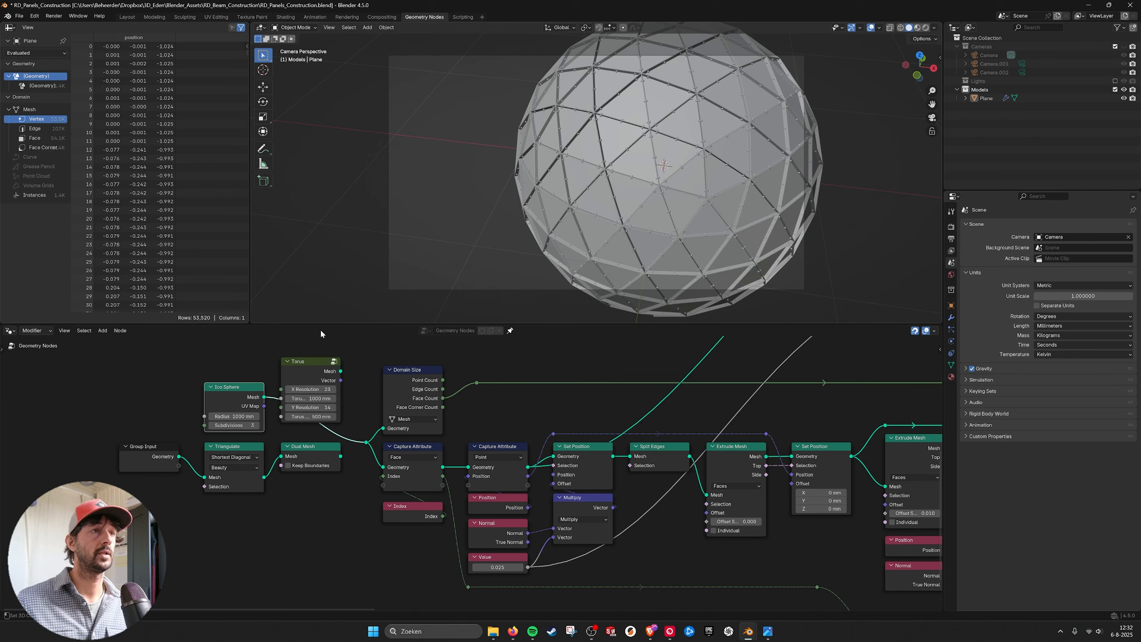
drag(341, 371, 366, 442)
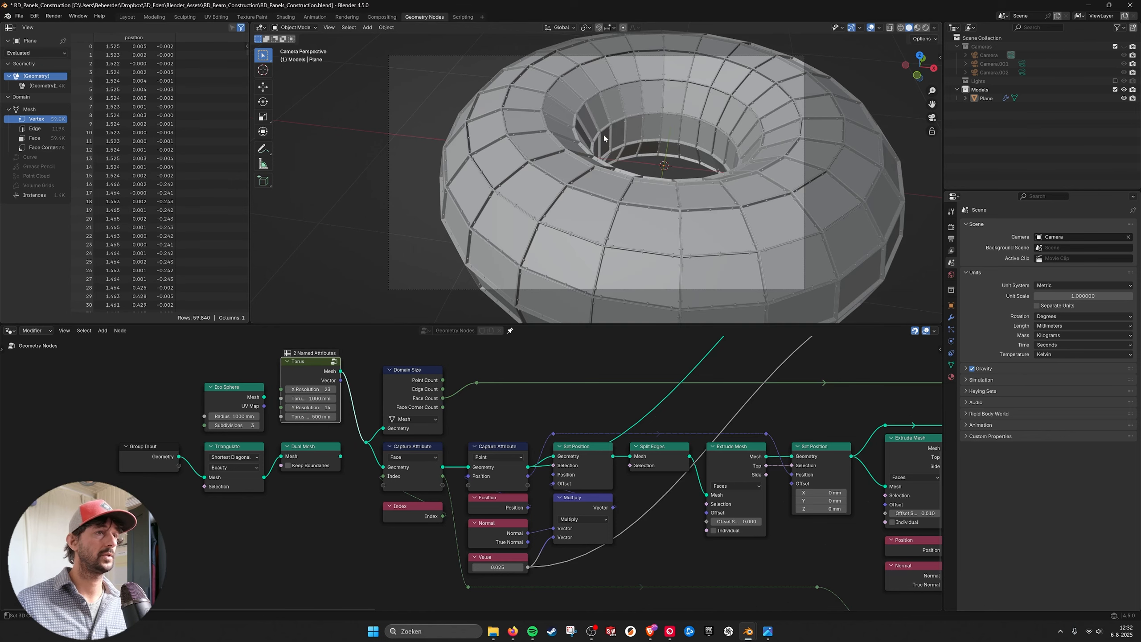
drag(265, 478, 366, 442)
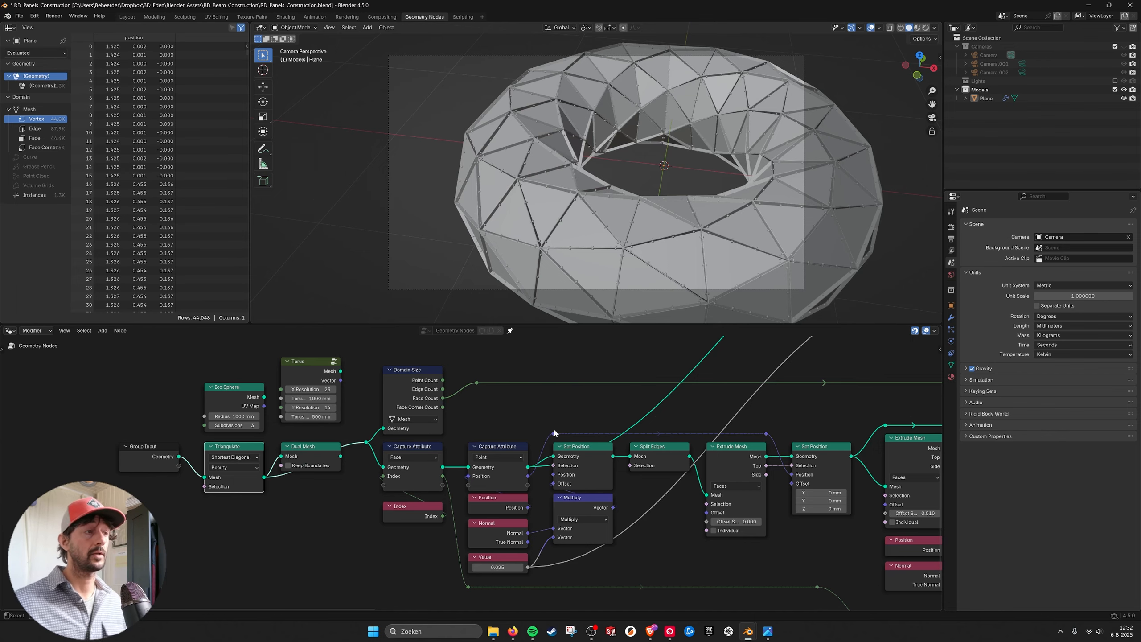
Add a Viewer node for the face Capture Attribute's geometry and place it below the node chain
middle_drag(544, 419, 448, 398)
scroll(503, 398, down, 2)
middle_drag(554, 440, 523, 415)
scroll(523, 415, up, 3)
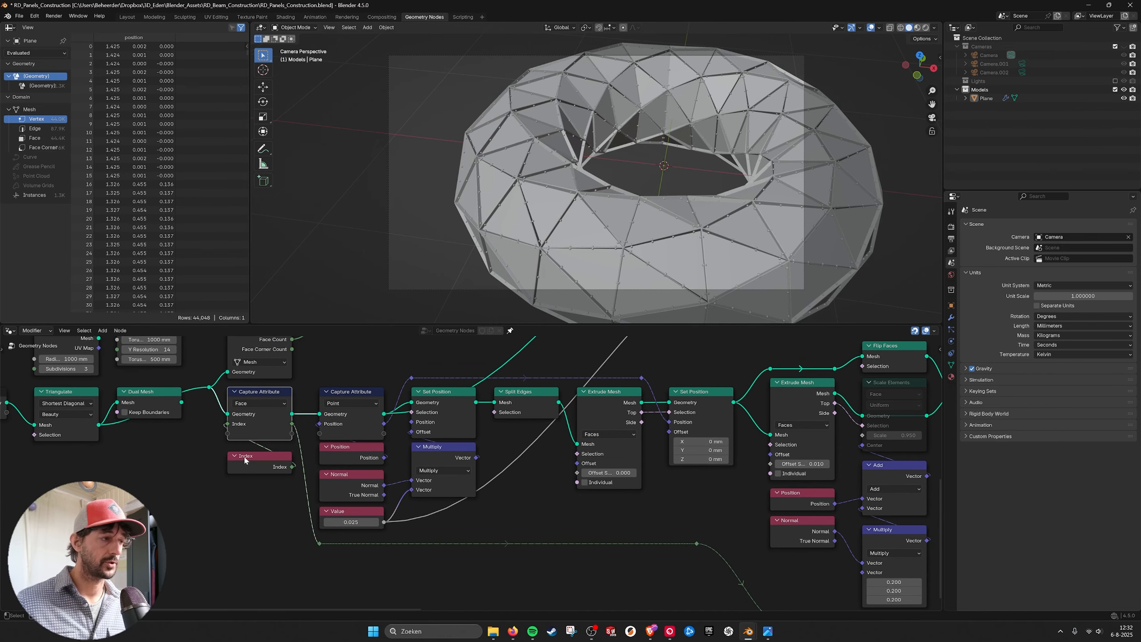
click(262, 464)
middle_drag(339, 422, 371, 431)
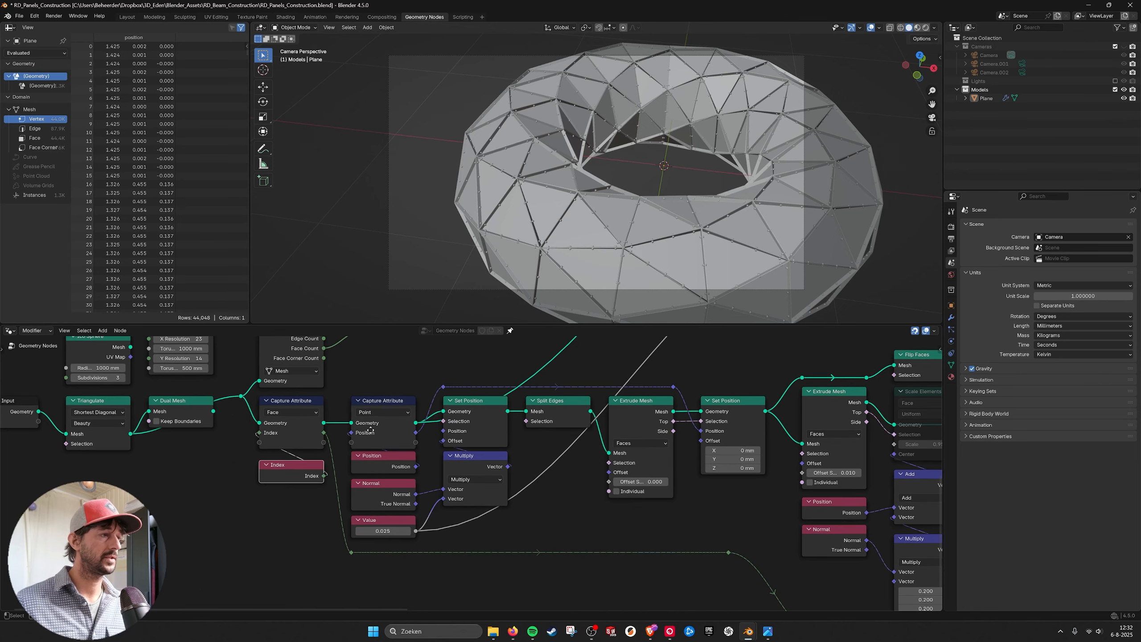
drag(324, 423, 382, 357)
text(vi)
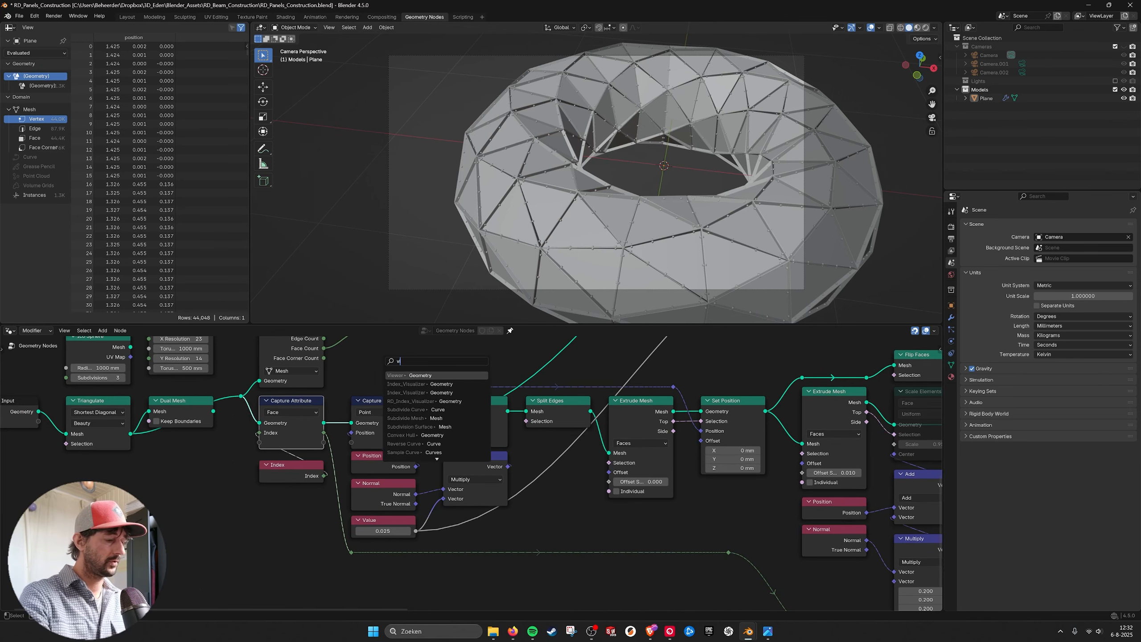
key(Return)
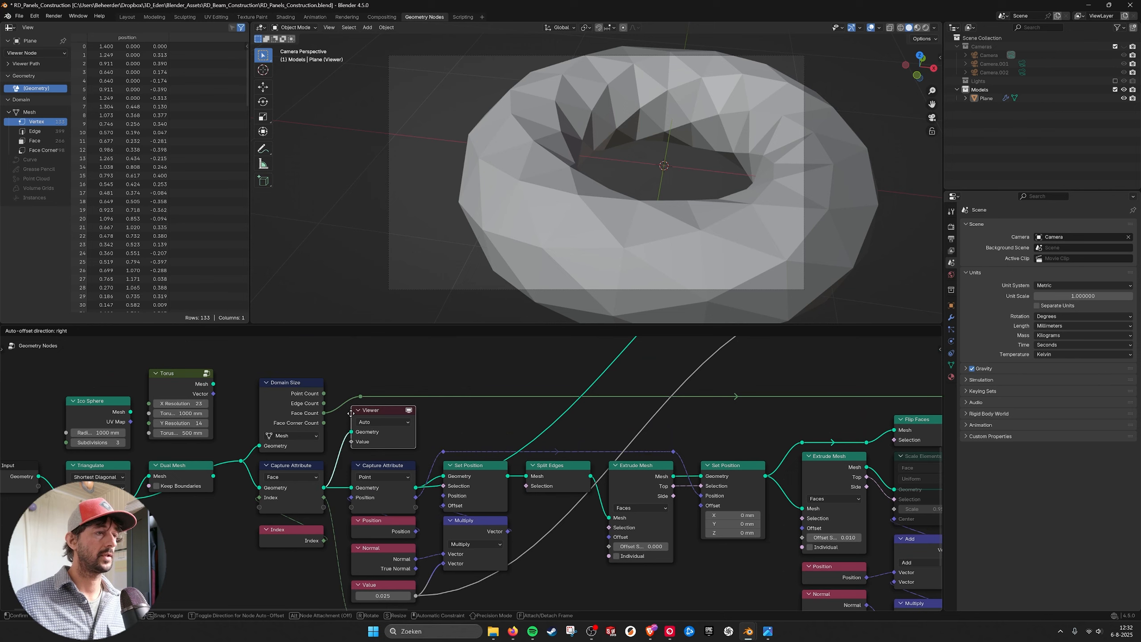
click(509, 593)
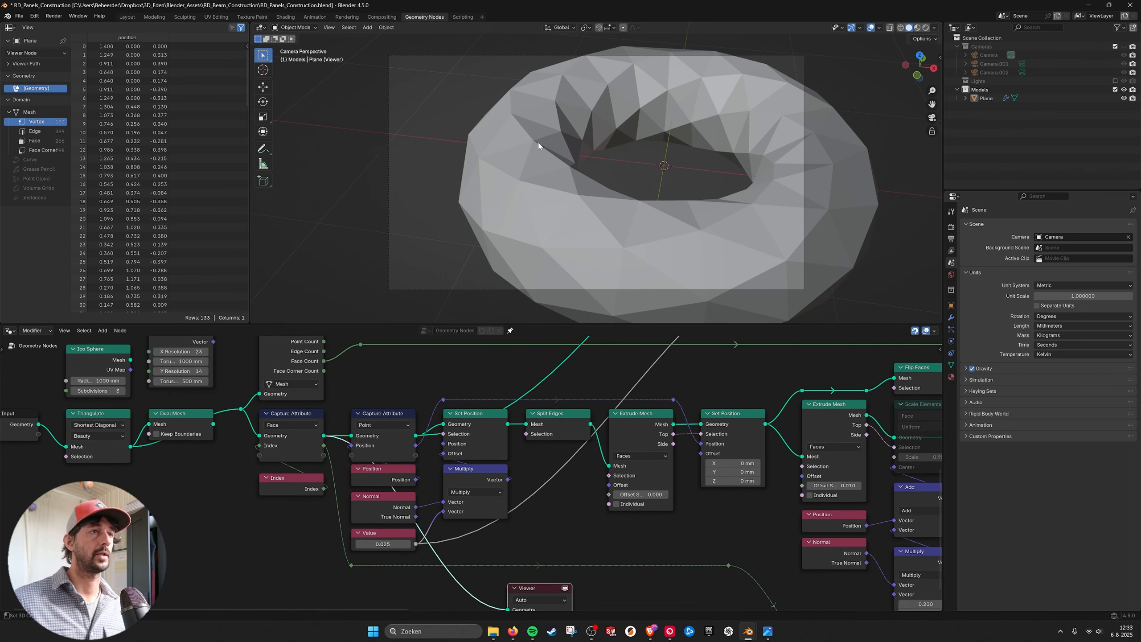
Inspect the triangulated torus in wireframe, return to solid shading, and review the point Capture Attribute, Set Position and Multiply nodes
click(900, 28)
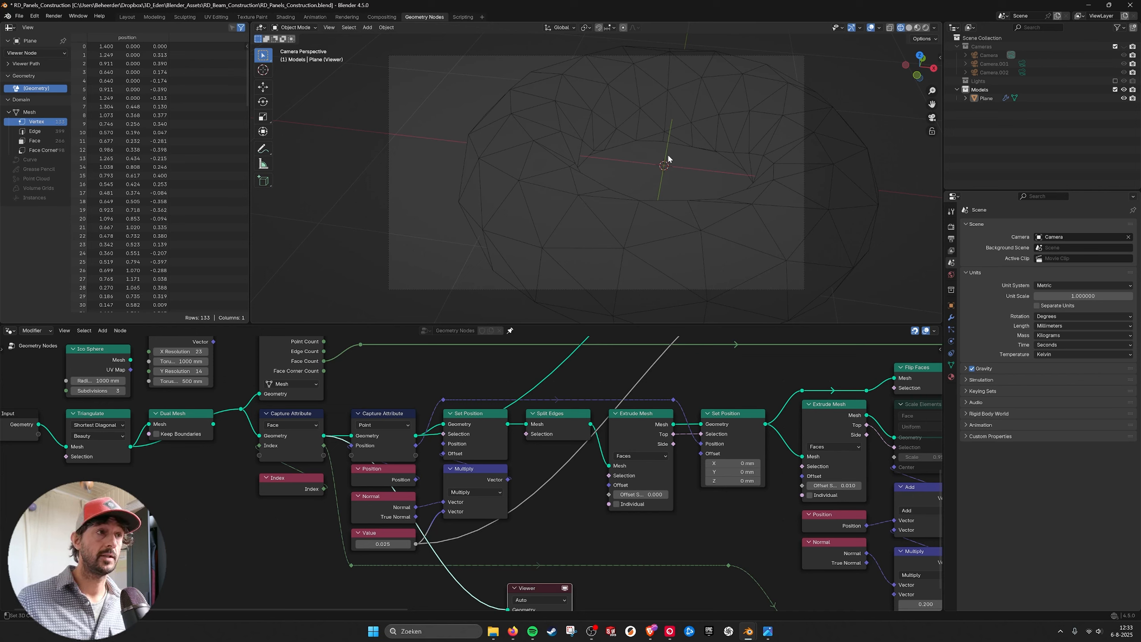
click(909, 28)
middle_drag(459, 421, 407, 408)
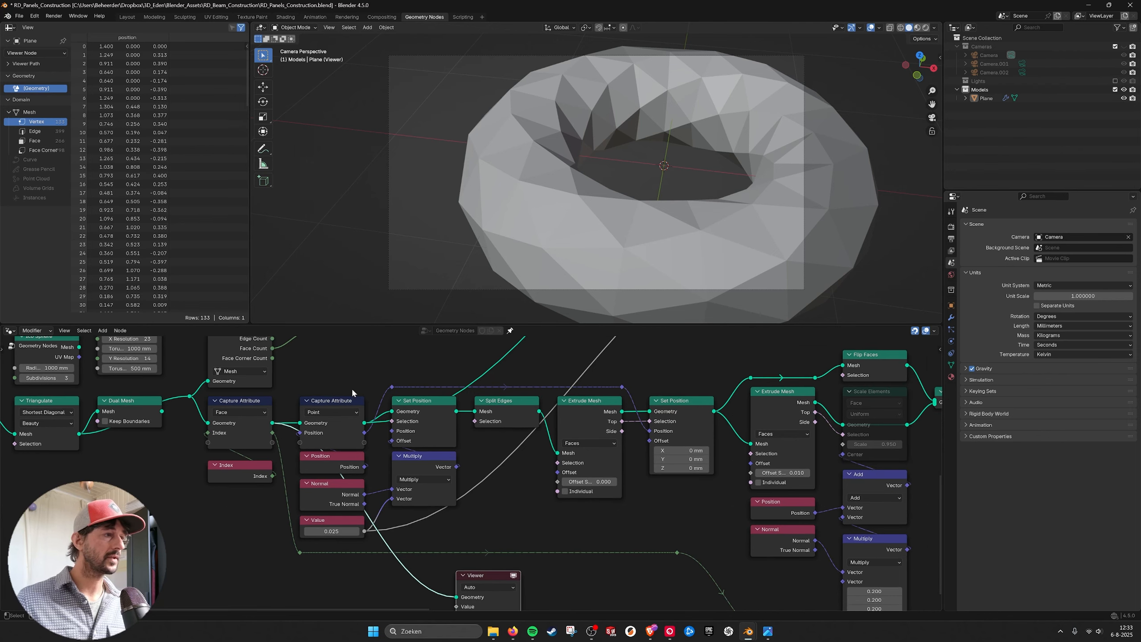
click(343, 405)
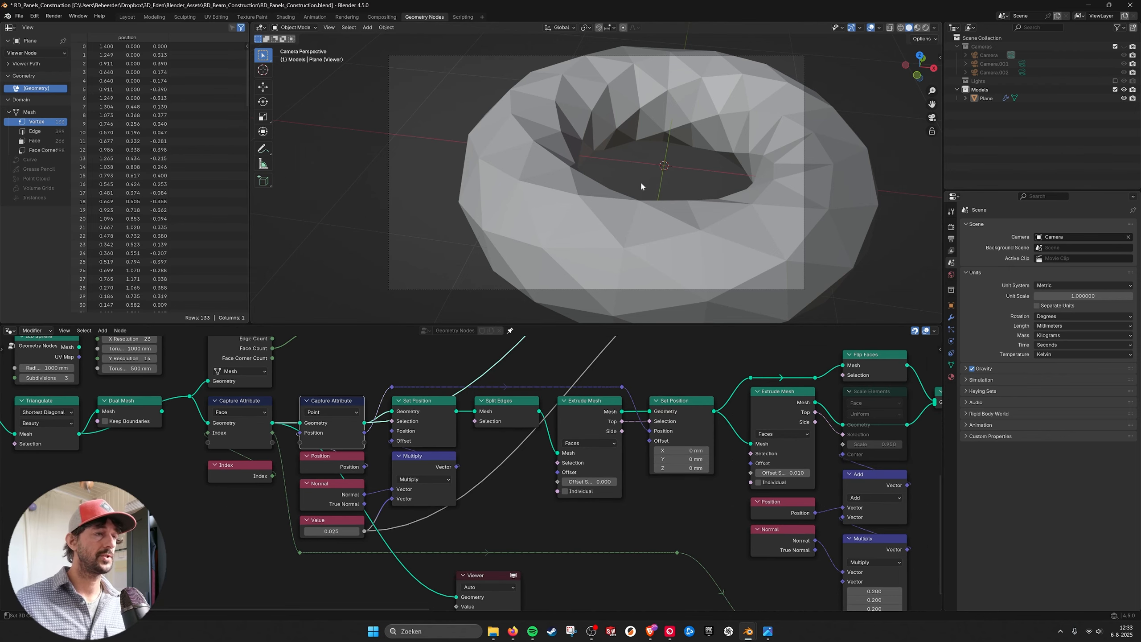
middle_drag(448, 407, 419, 397)
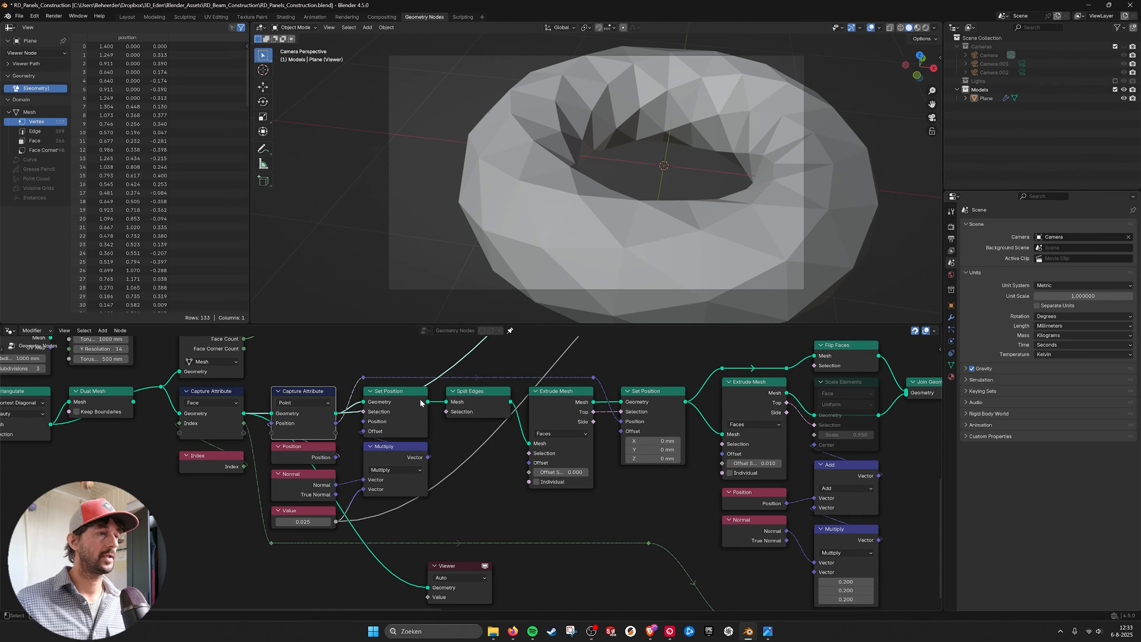
click(411, 400)
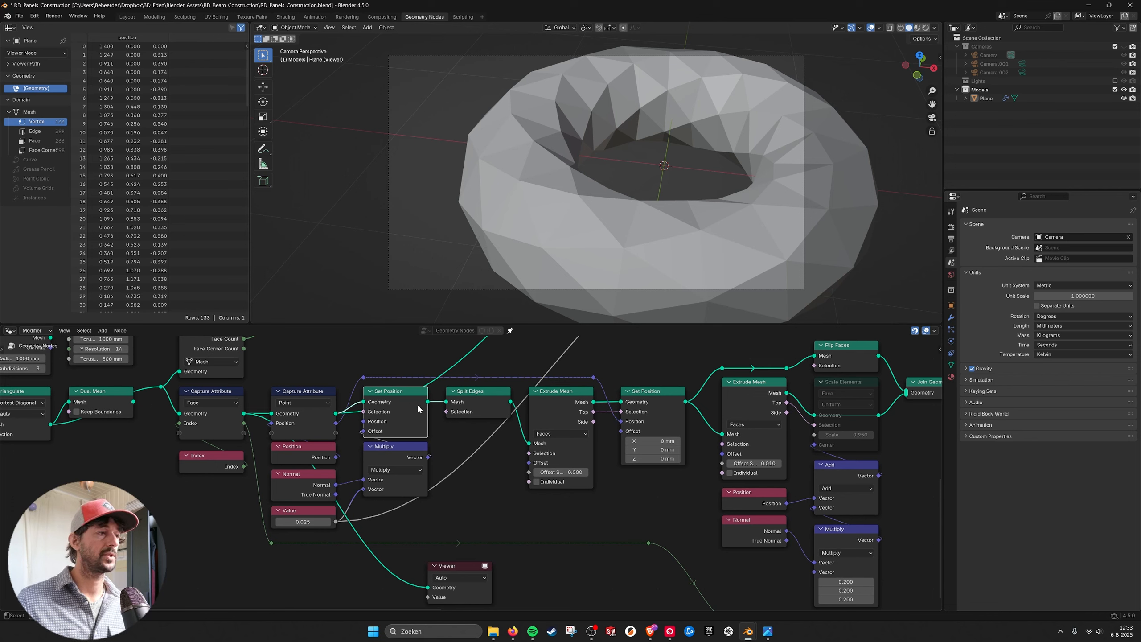
click(397, 448)
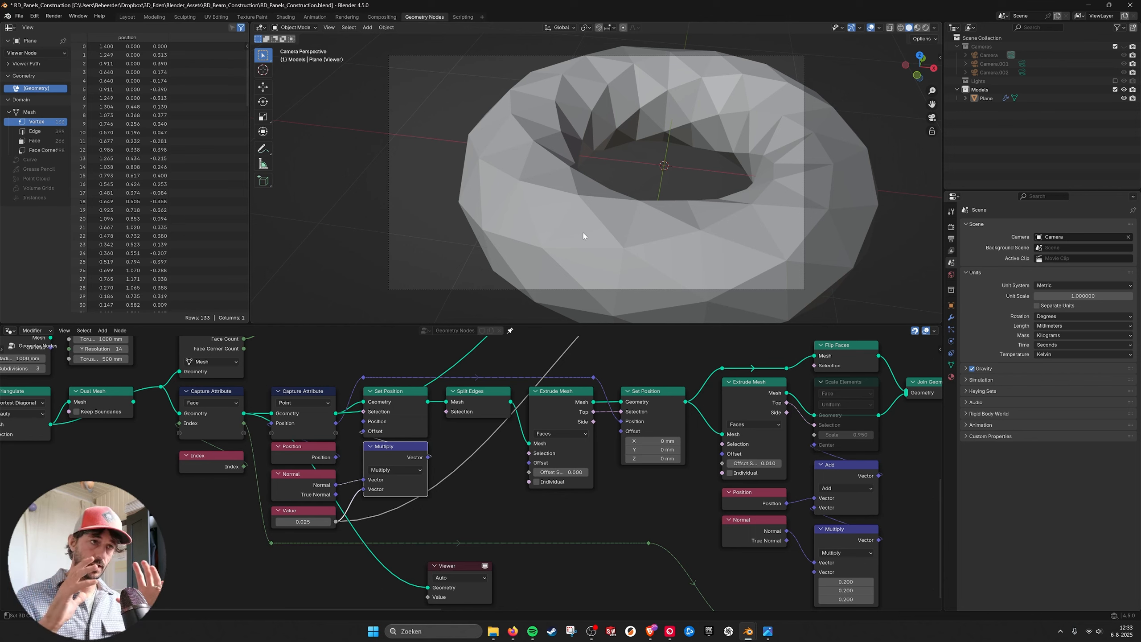
Preview the outputs of the first Set Position, Split Edges and first Extrude Mesh nodes in turn through the Viewer node
drag(428, 402, 541, 565)
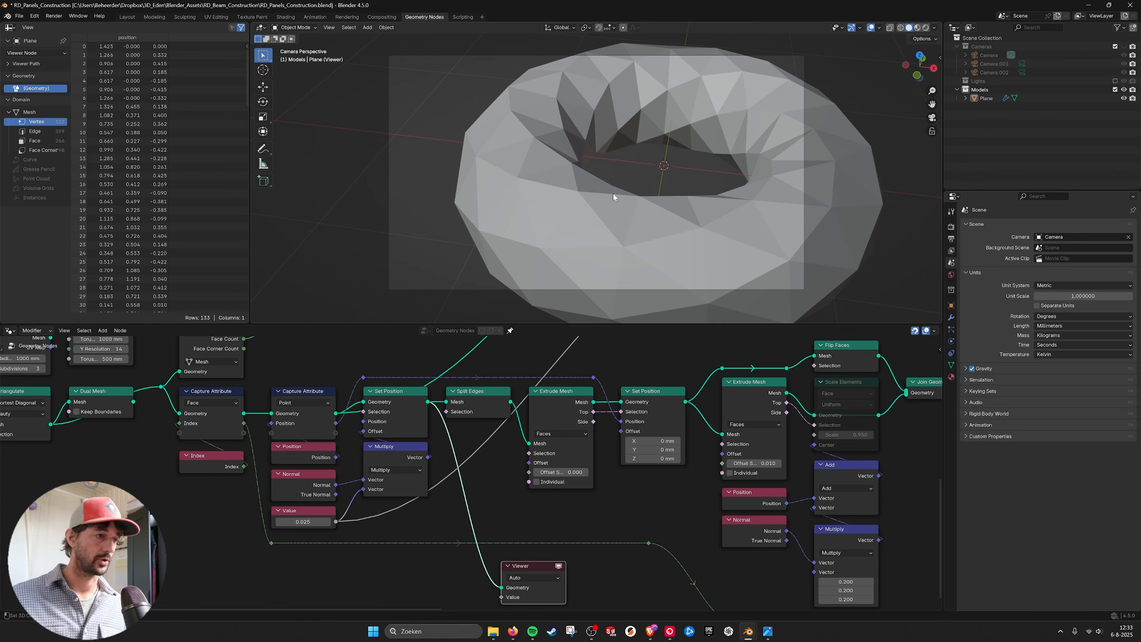
drag(510, 402, 623, 544)
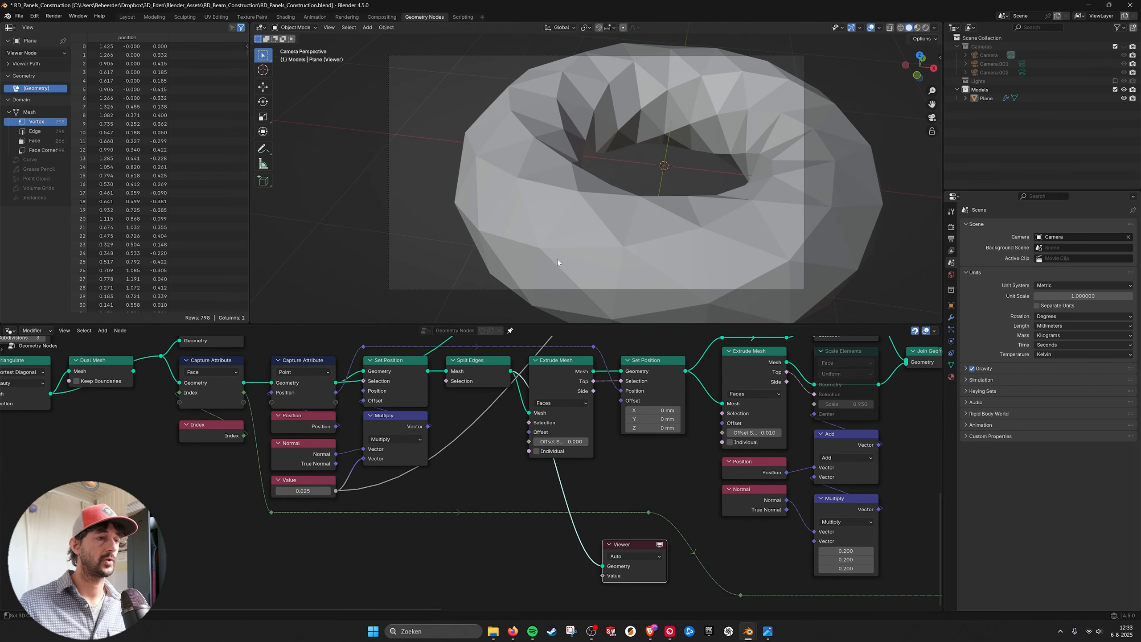
middle_drag(598, 380, 522, 383)
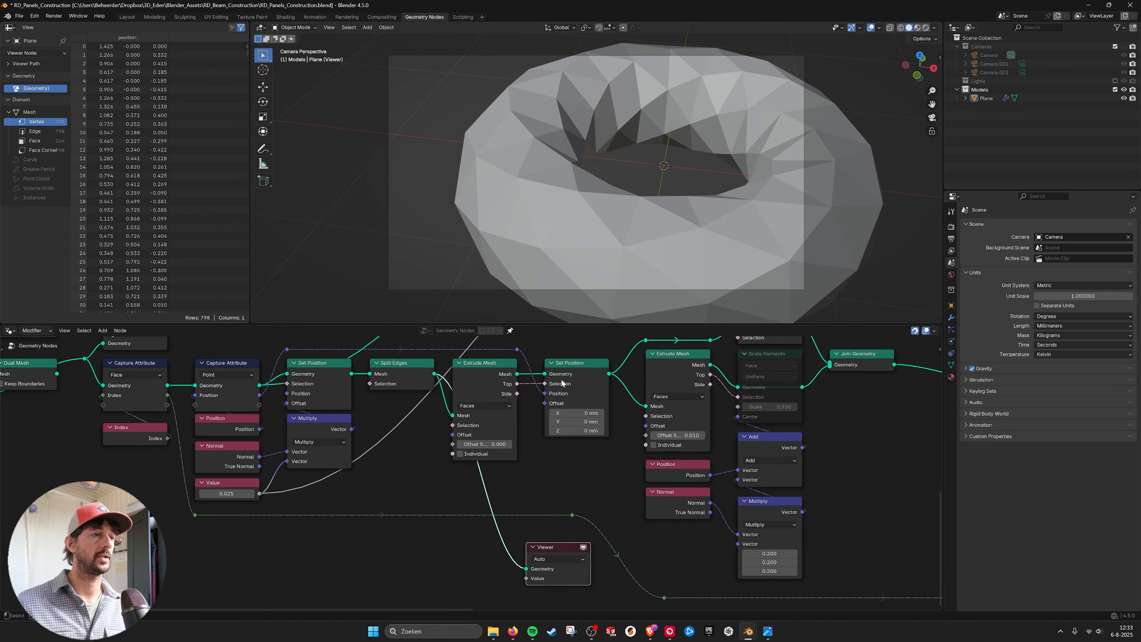
drag(515, 375, 526, 568)
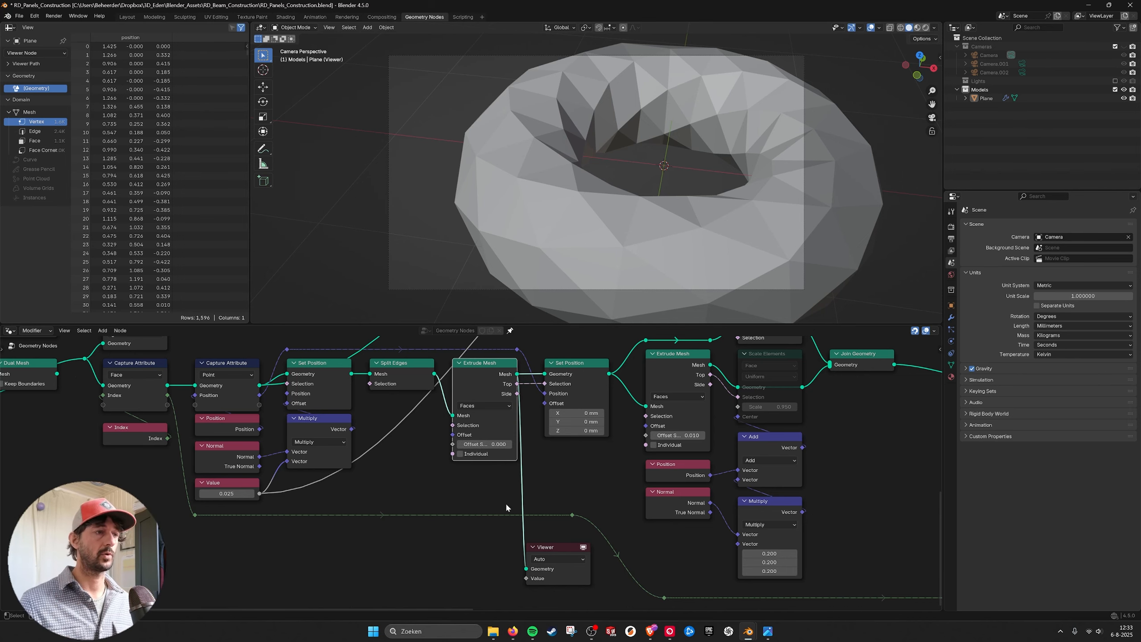
middle_drag(506, 503, 497, 497)
scroll(628, 388, down, 1)
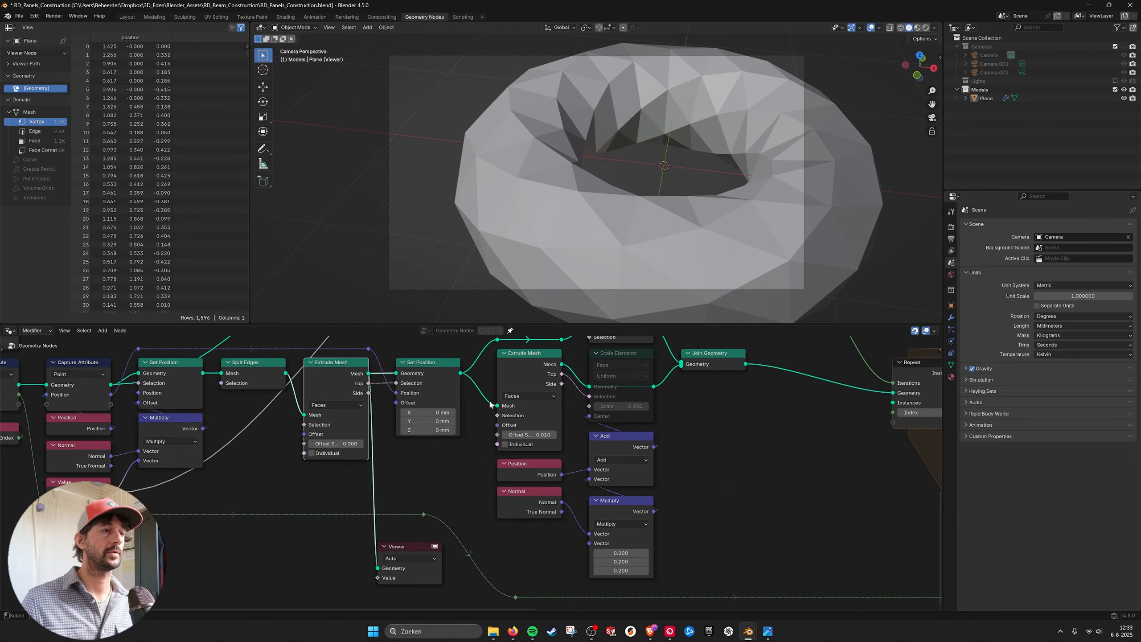
middle_drag(625, 395, 540, 416)
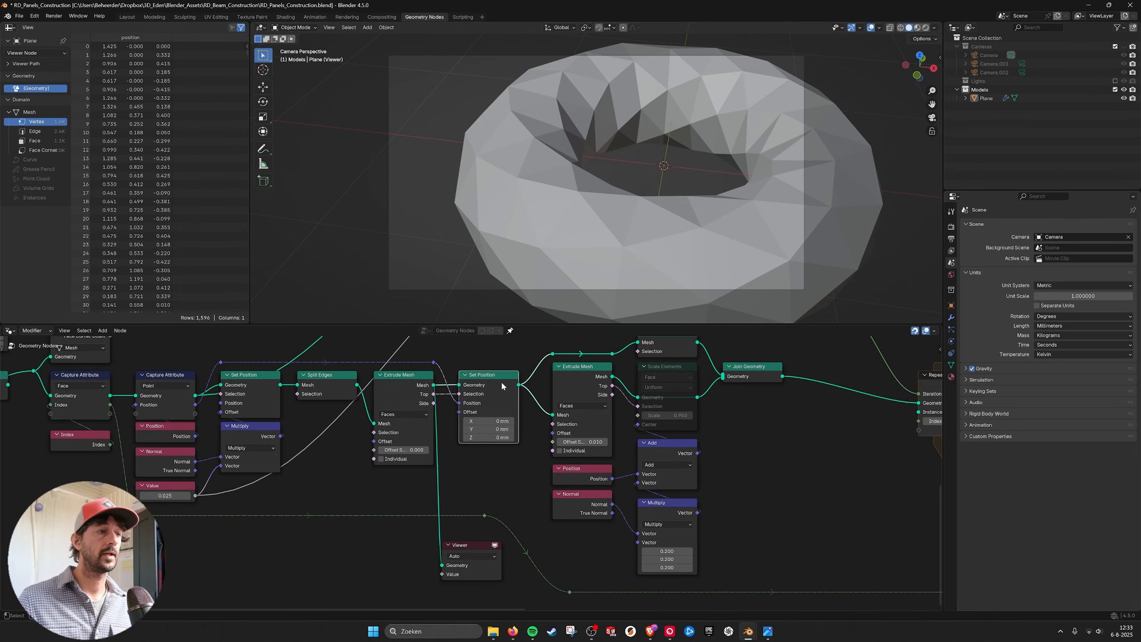
Preview the geometry output of the second Set Position node through the Viewer node
middle_drag(493, 382, 504, 383)
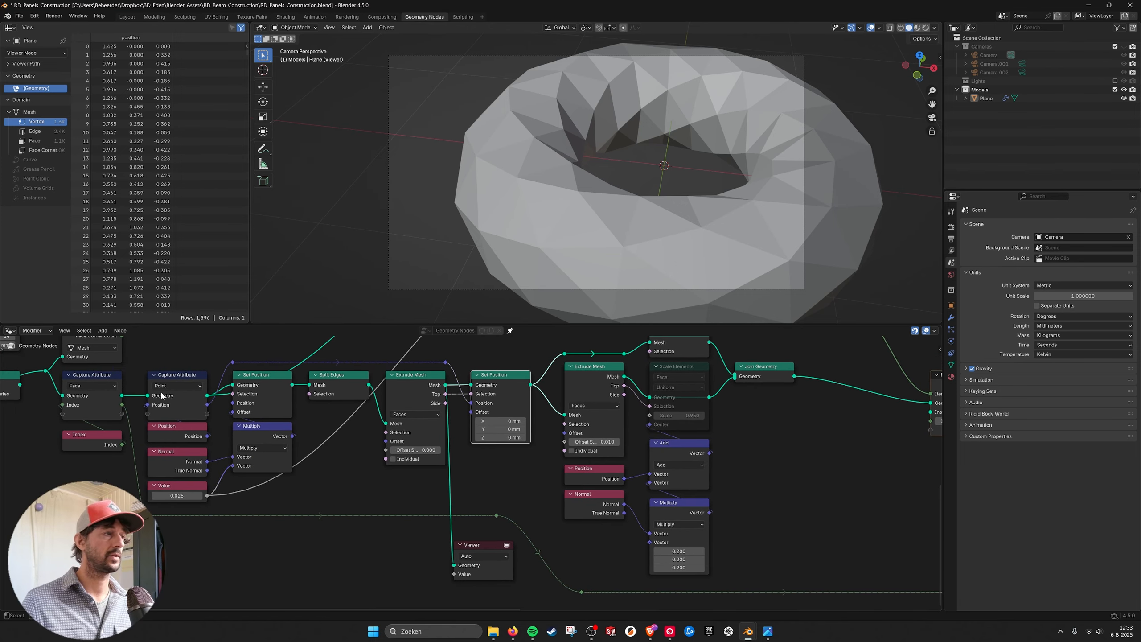
scroll(144, 387, up, 1)
middle_drag(148, 388, 325, 380)
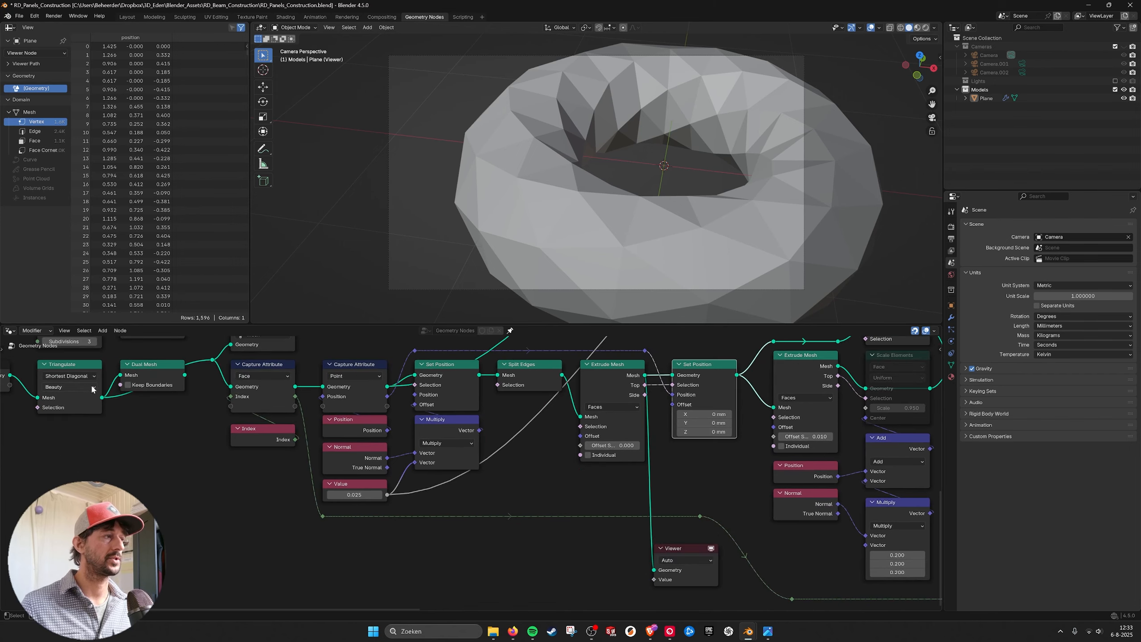
middle_drag(596, 410, 389, 392)
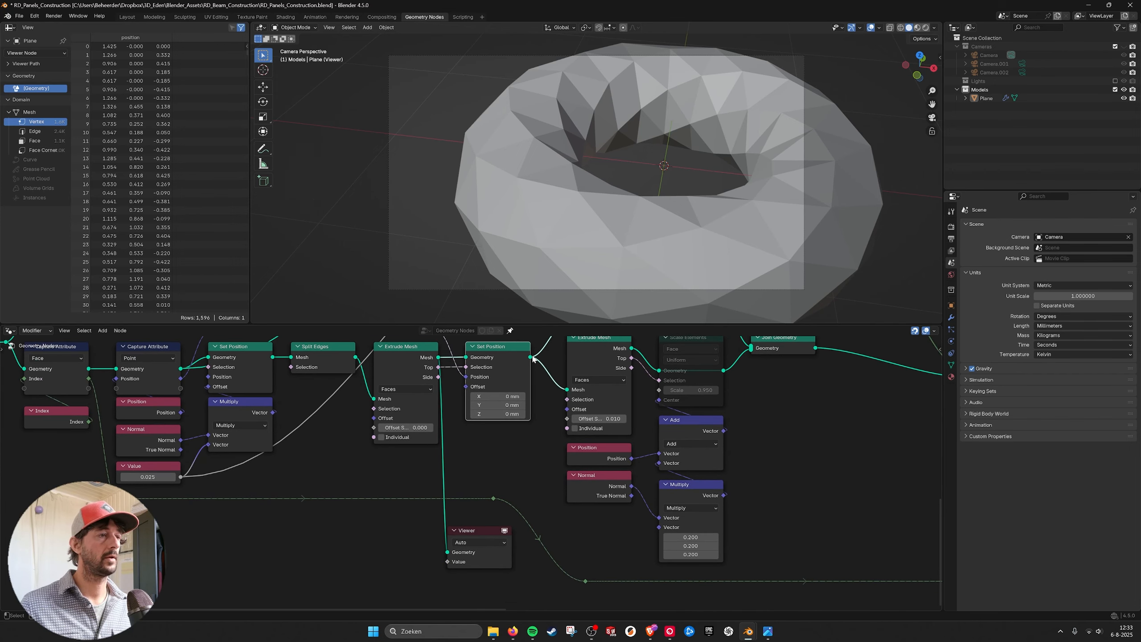
drag(531, 357, 842, 439)
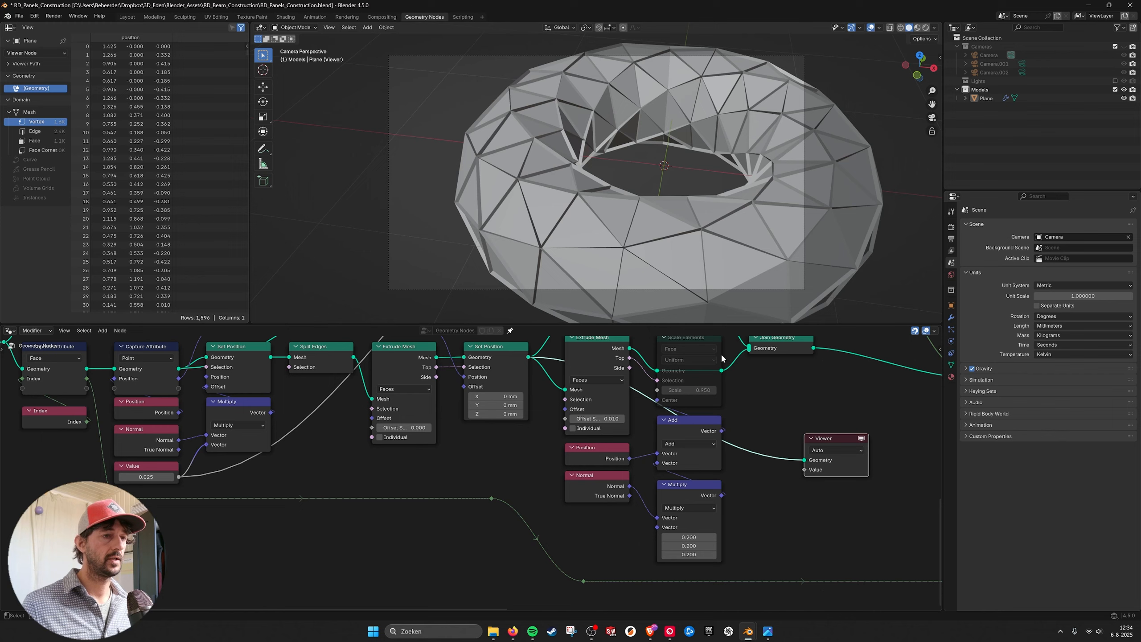
Move the Viewer node below the start of the node chain and feed it Triangulate's mesh output
key(g)
click(89, 586)
middle_drag(220, 532, 343, 515)
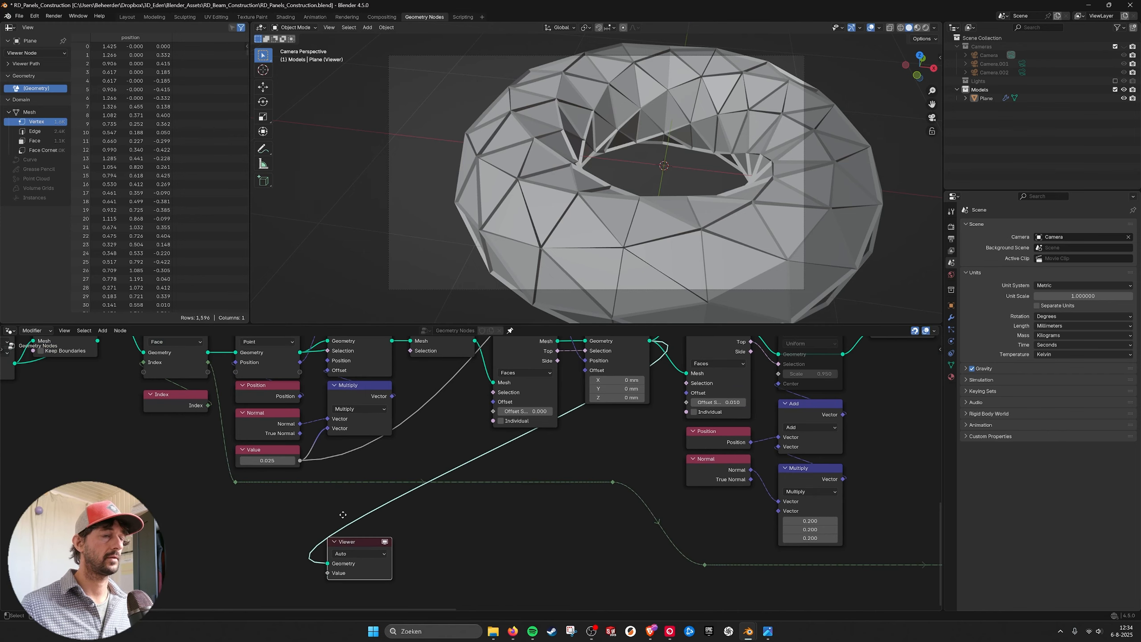
middle_drag(415, 482, 420, 487)
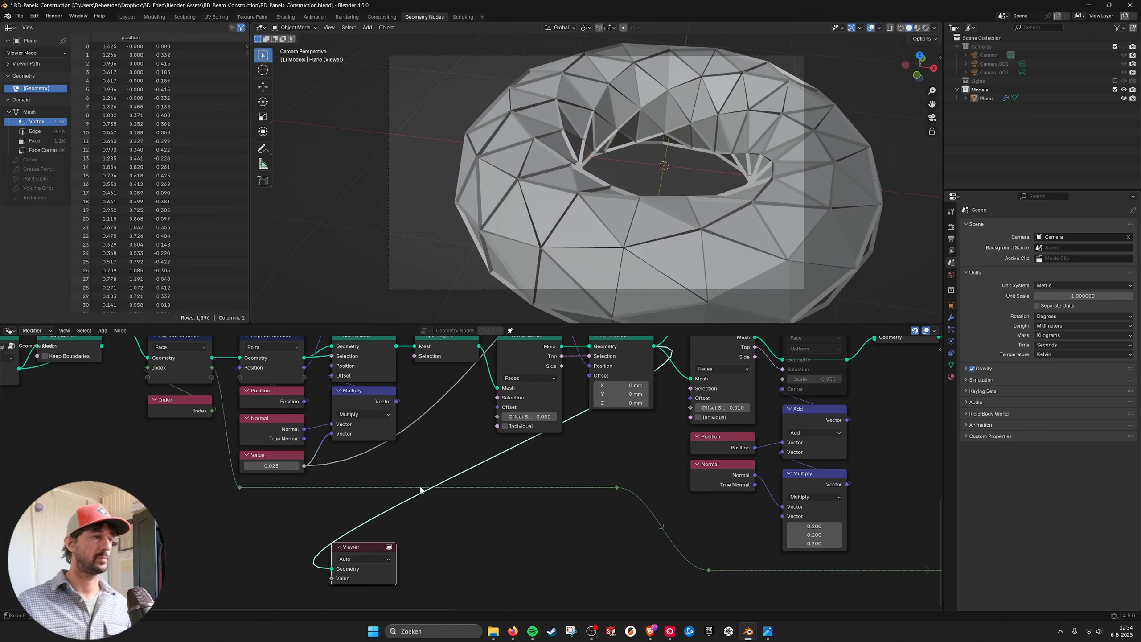
click(403, 466)
scroll(403, 467, down, 1)
middle_drag(403, 466, 681, 498)
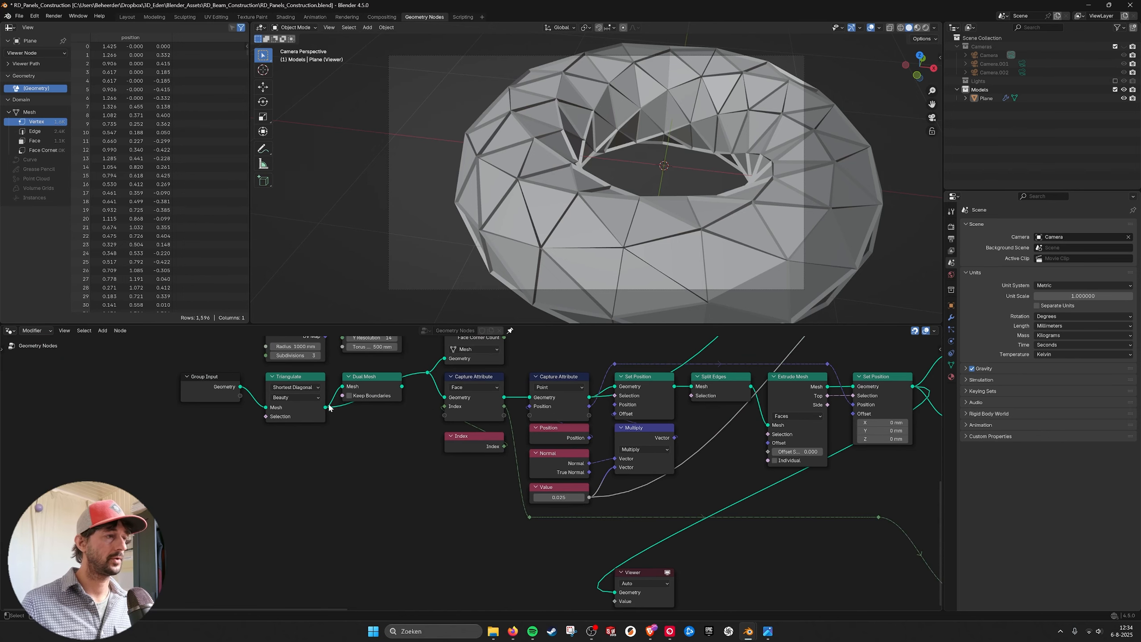
drag(326, 407, 615, 570)
Add an Extrude Mesh node on the link between Triangulate and the Viewer
scroll(631, 509, up, 3)
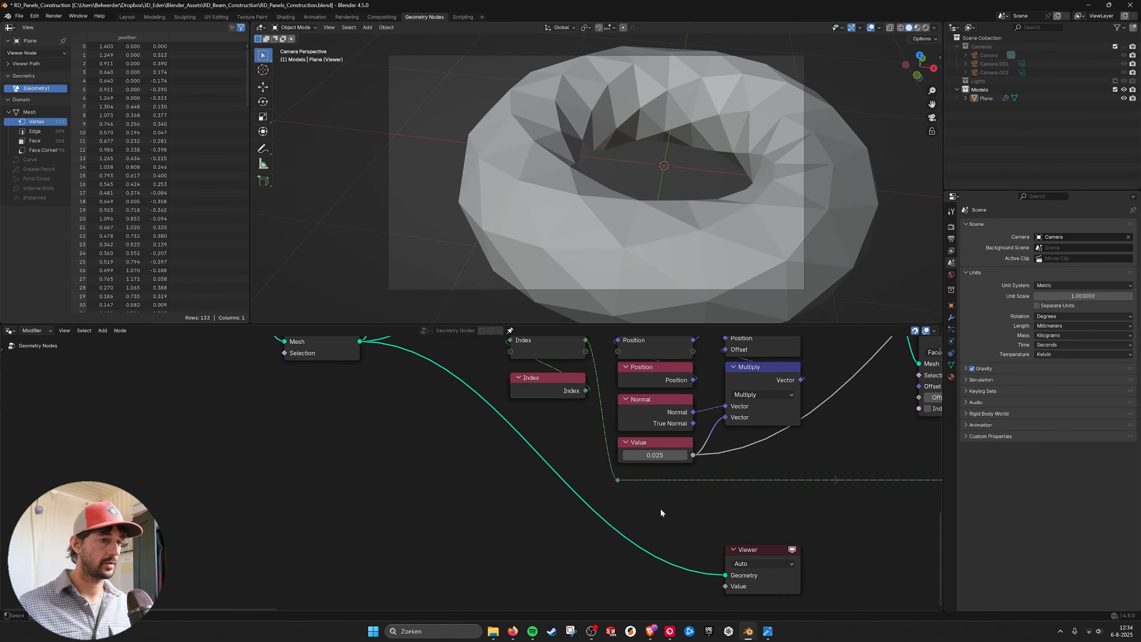
middle_drag(661, 509, 653, 509)
key(shift+a)
click(632, 414)
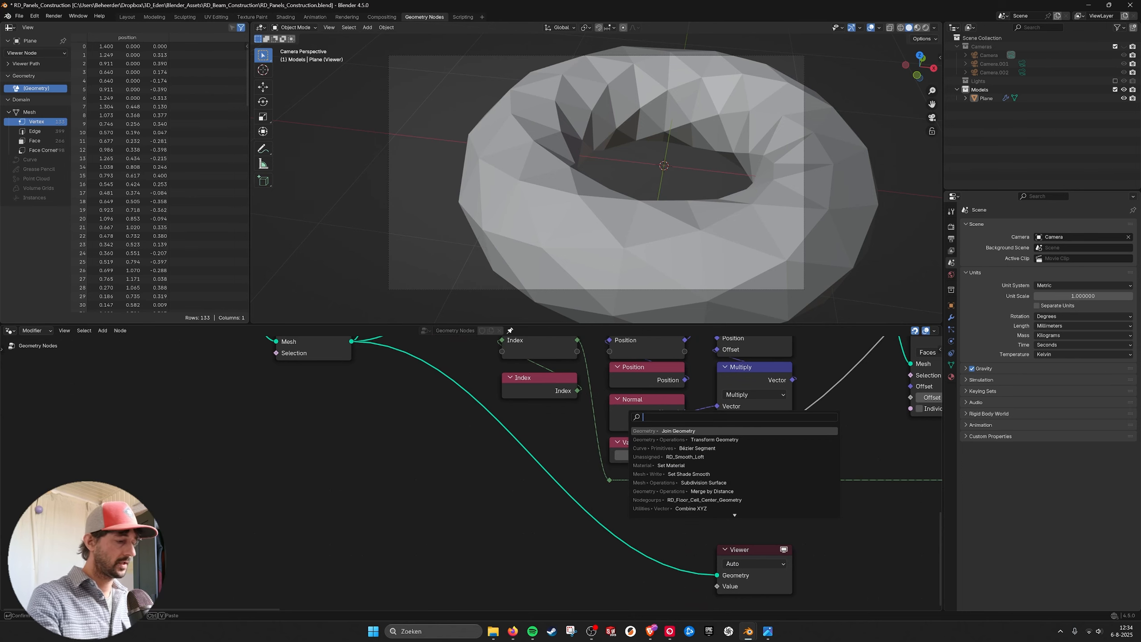
text(extrude)
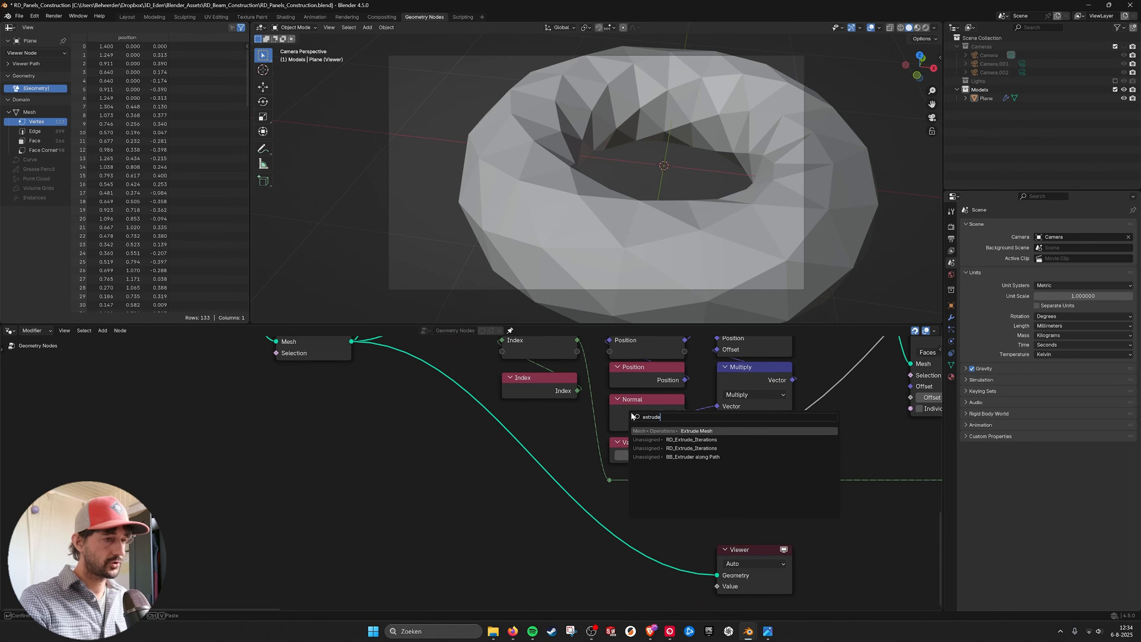
key(Return)
click(587, 534)
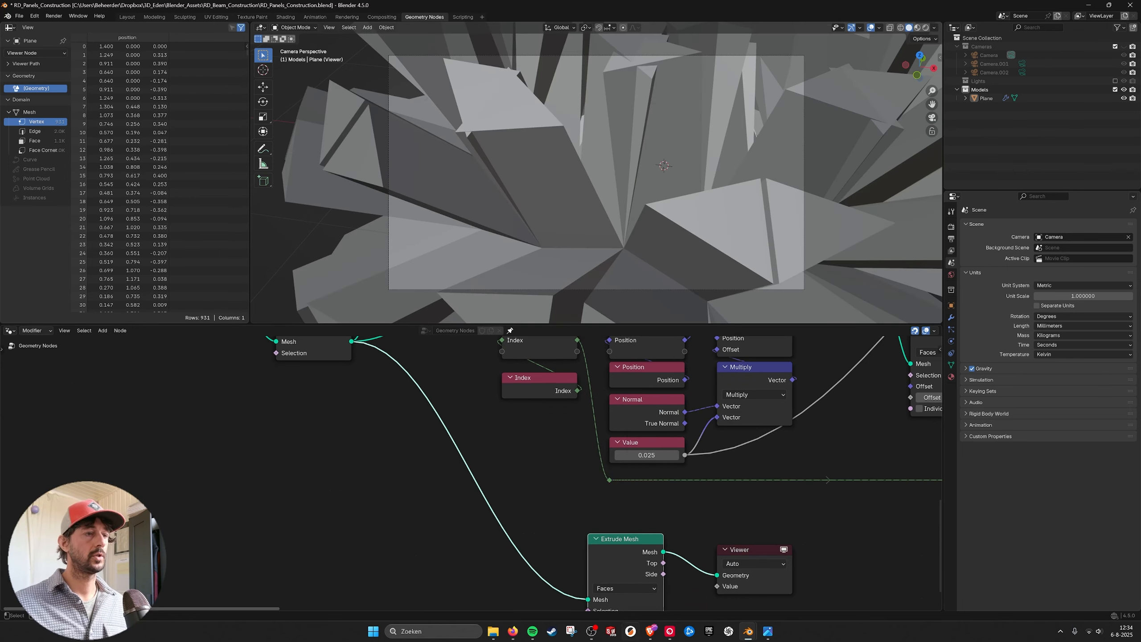
Set the test Extrude Mesh node's offset scale to 0.050 and inspect the gaps between the individually extruded faces
middle_drag(695, 521, 684, 452)
drag(625, 565, 536, 565)
scroll(644, 259, up, 3)
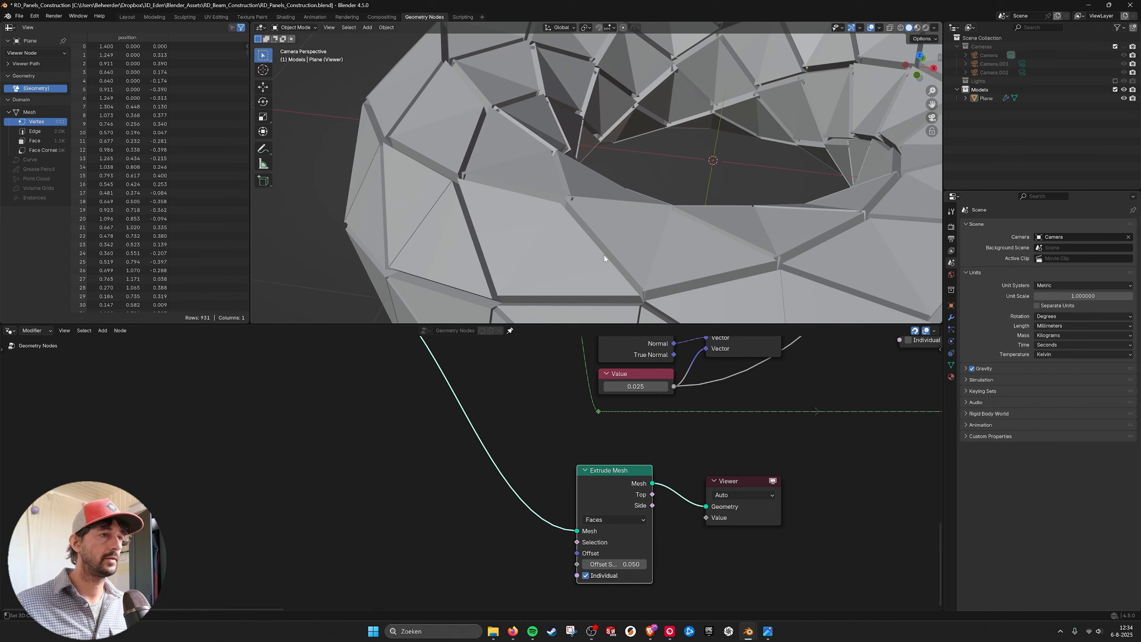
middle_drag(612, 257, 569, 259)
scroll(558, 252, up, 3)
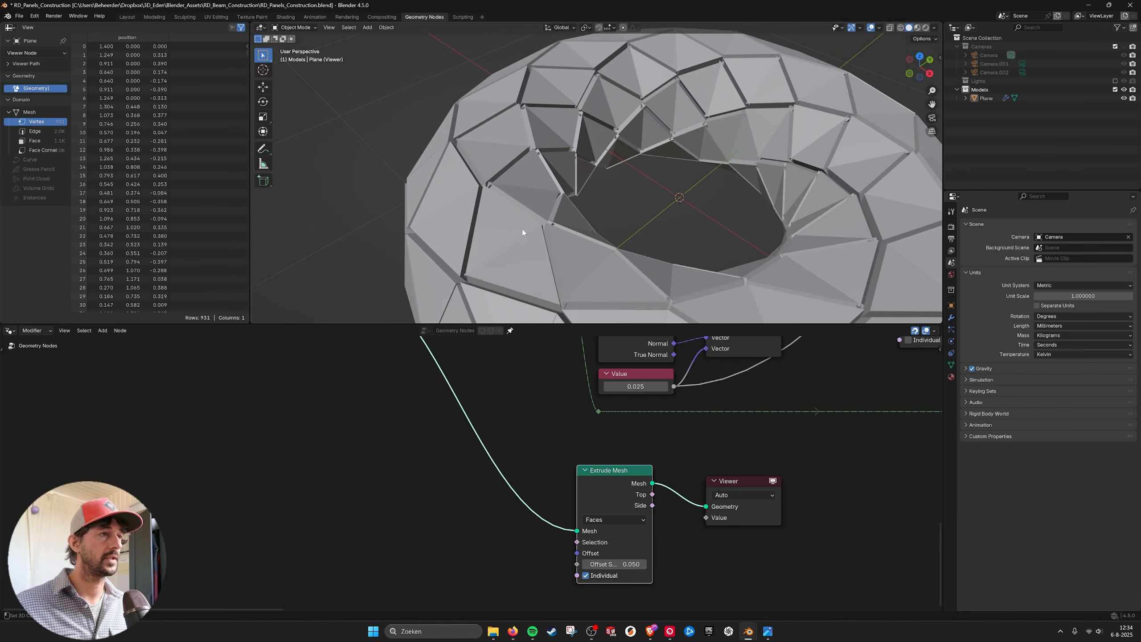
middle_drag(500, 230, 570, 229)
scroll(629, 232, down, 1)
shift+middle_drag(746, 244, 705, 225)
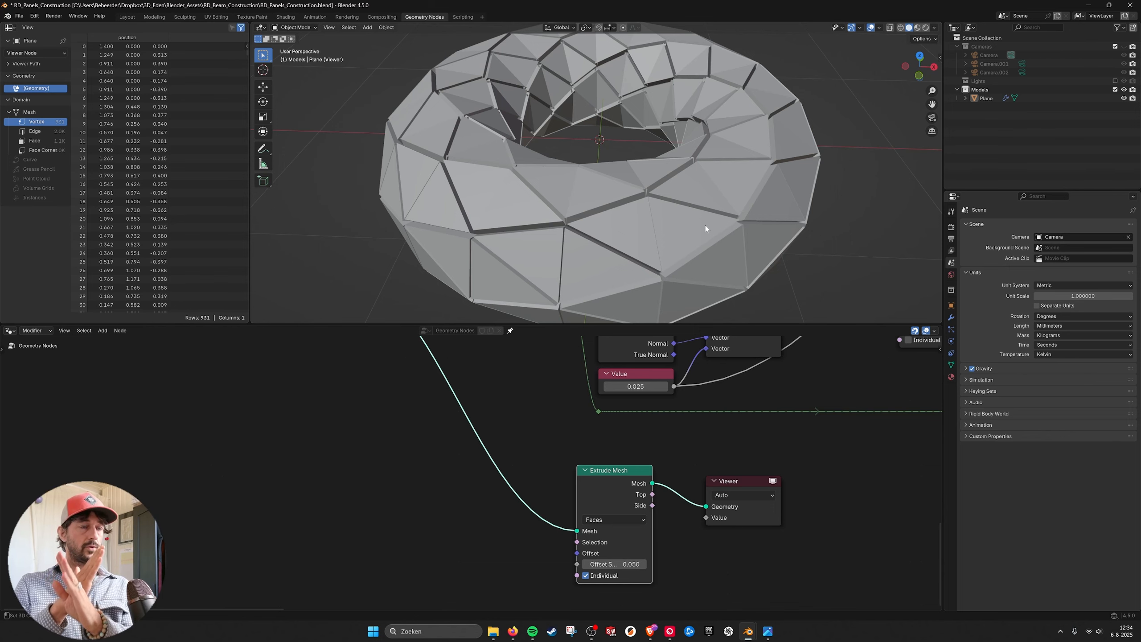
Move the Viewer aside and delete the test Extrude Mesh node
scroll(586, 466, down, 2)
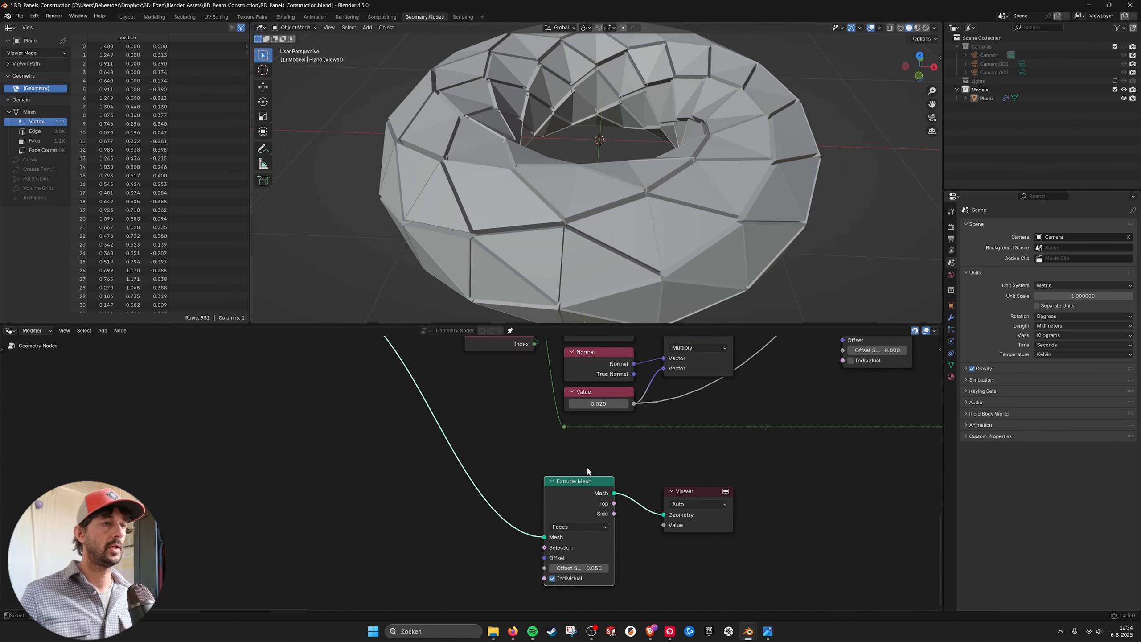
drag(670, 493, 853, 475)
click(569, 483)
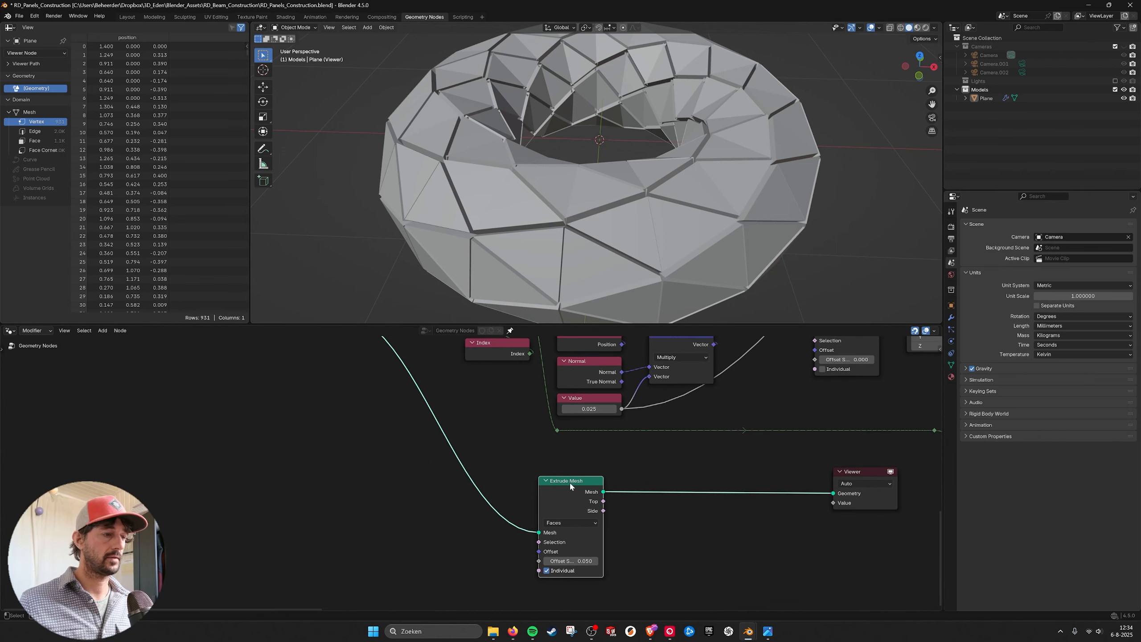
key(x)
Place the Viewer node below Join Geometry and preview the second Set Position node's output through it
middle_drag(810, 393, 371, 442)
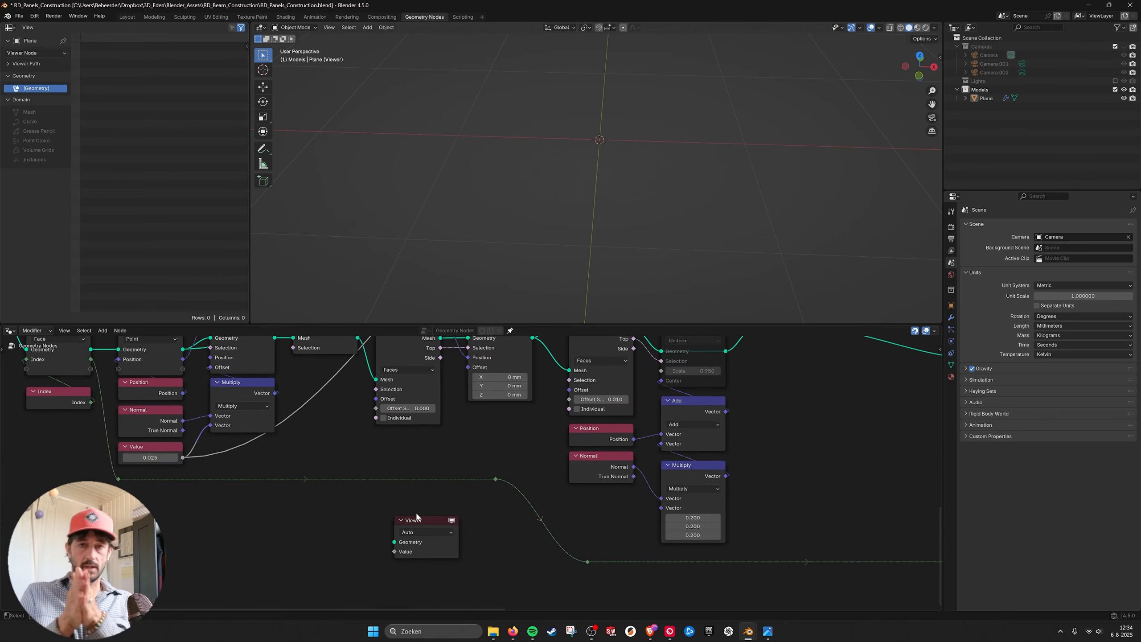
drag(424, 518, 818, 425)
scroll(641, 481, down, 1)
middle_drag(758, 422, 589, 477)
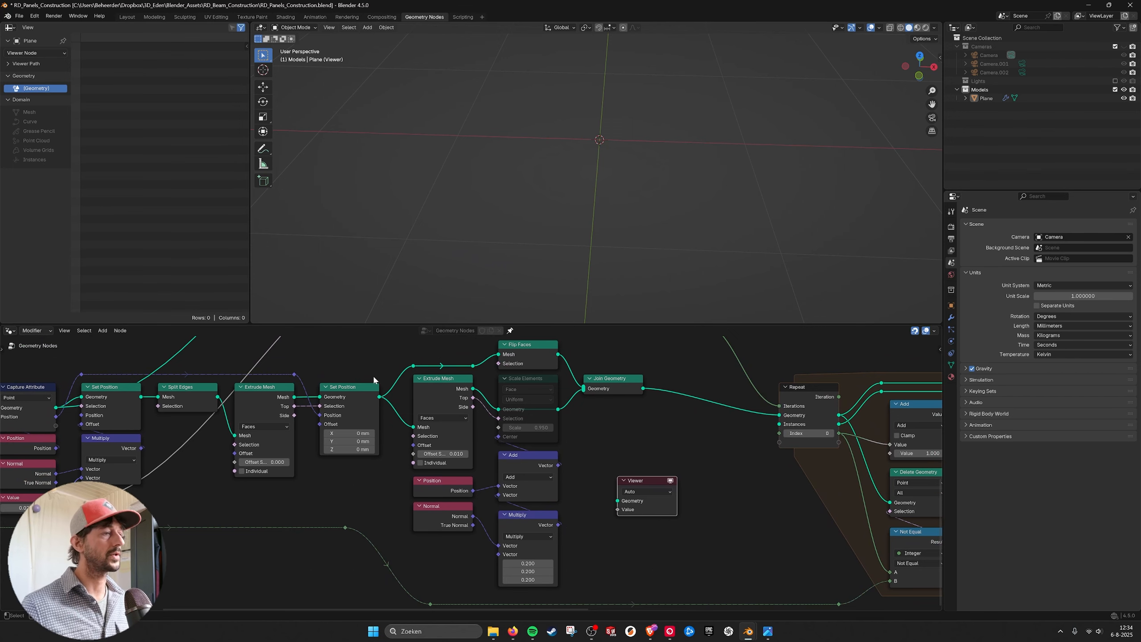
drag(380, 396, 618, 500)
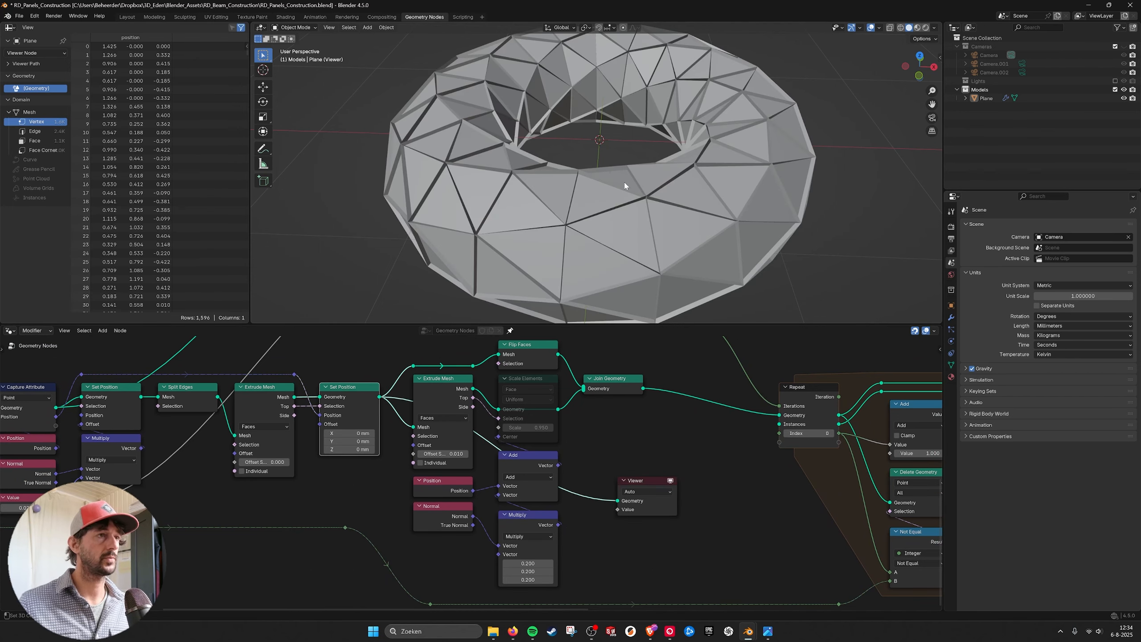
Preview the mesh output of the Extrude Mesh node with 0.010 offset and examine the panel edges closely
middle_drag(405, 437, 524, 476)
scroll(524, 475, down, 1)
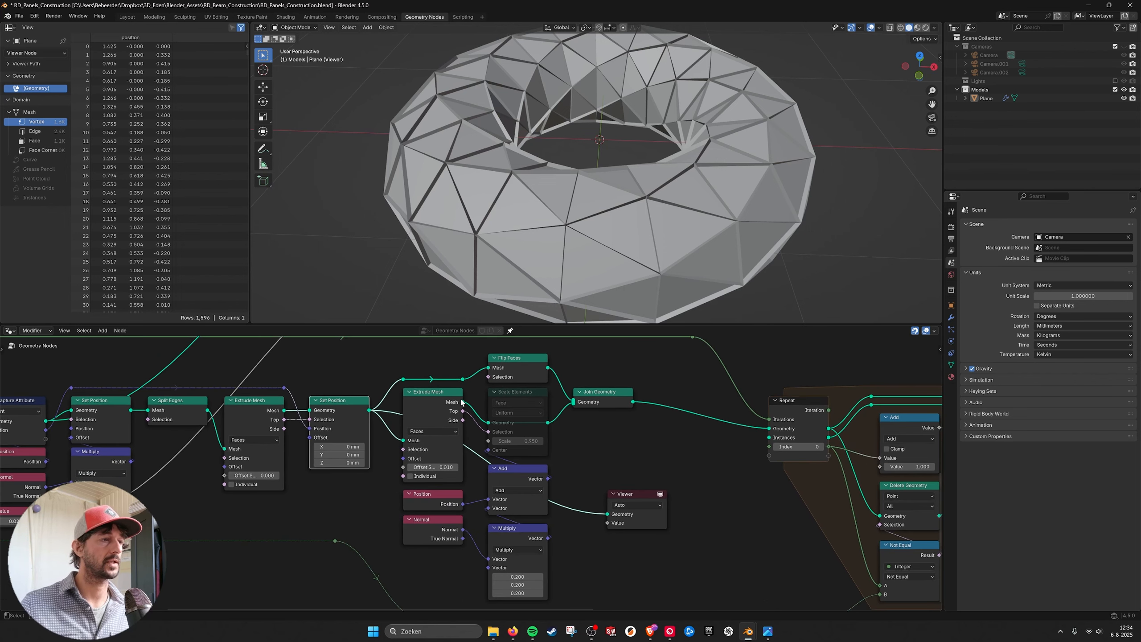
drag(463, 402, 607, 514)
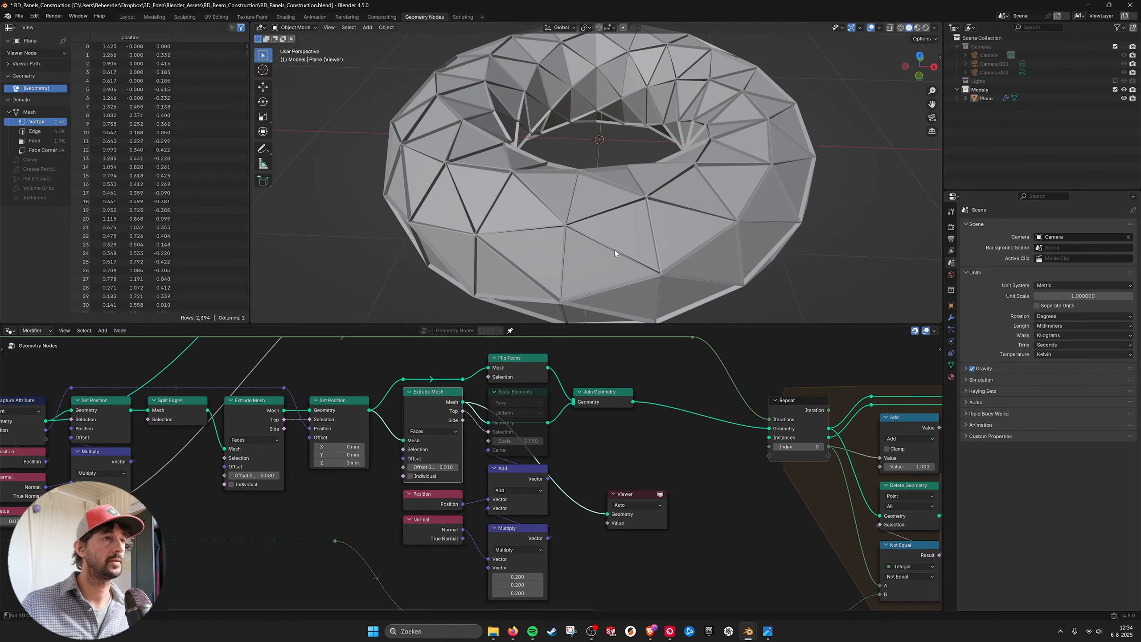
scroll(616, 249, up, 5)
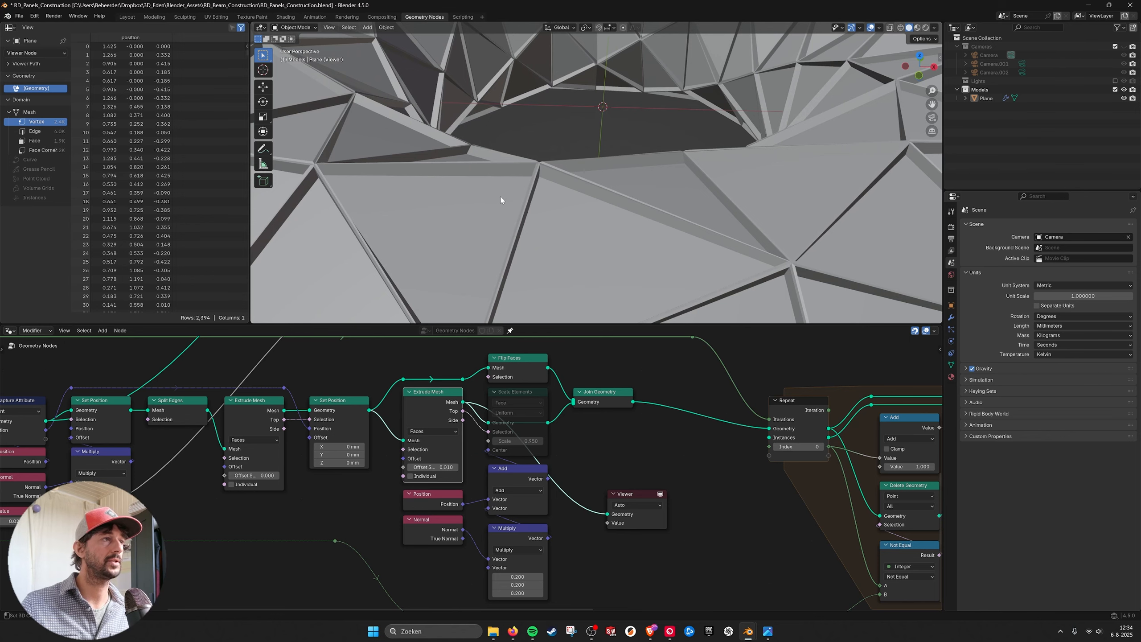
scroll(543, 451, down, 1)
Review the Flip Faces and second Set Position nodes and connect the Join Geometry output to the Viewer
middle_drag(543, 451, 476, 438)
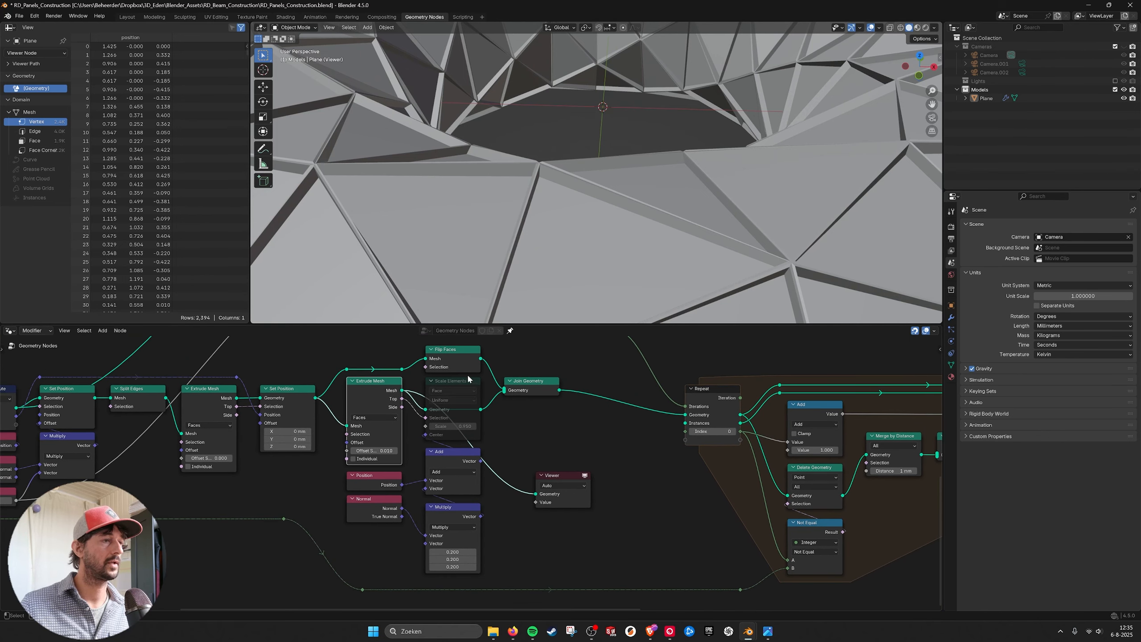
click(465, 357)
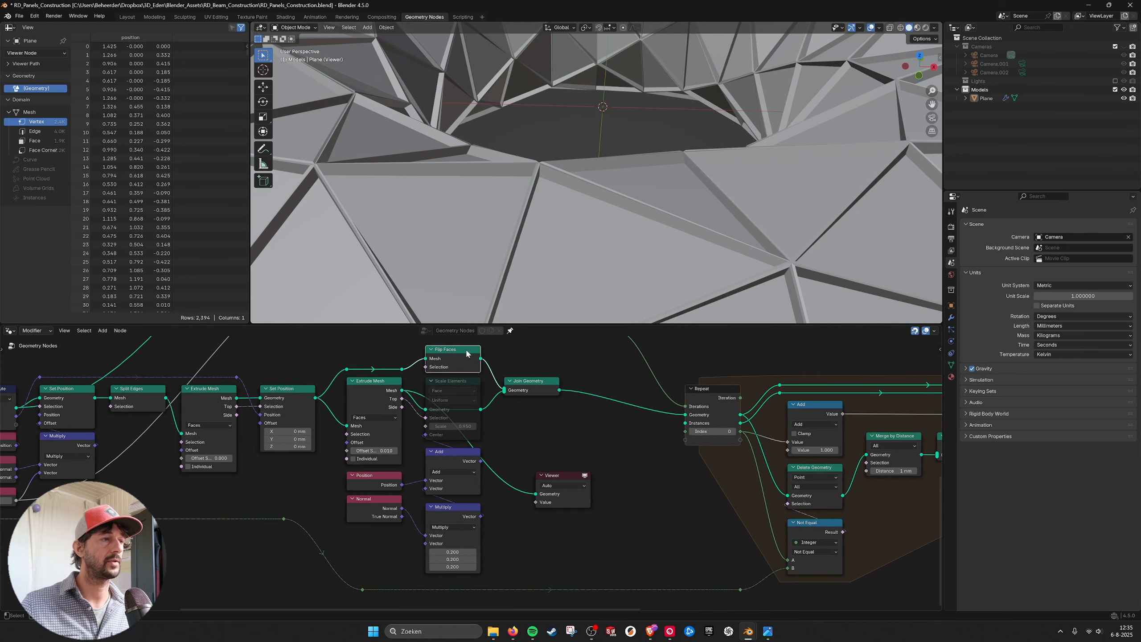
click(293, 397)
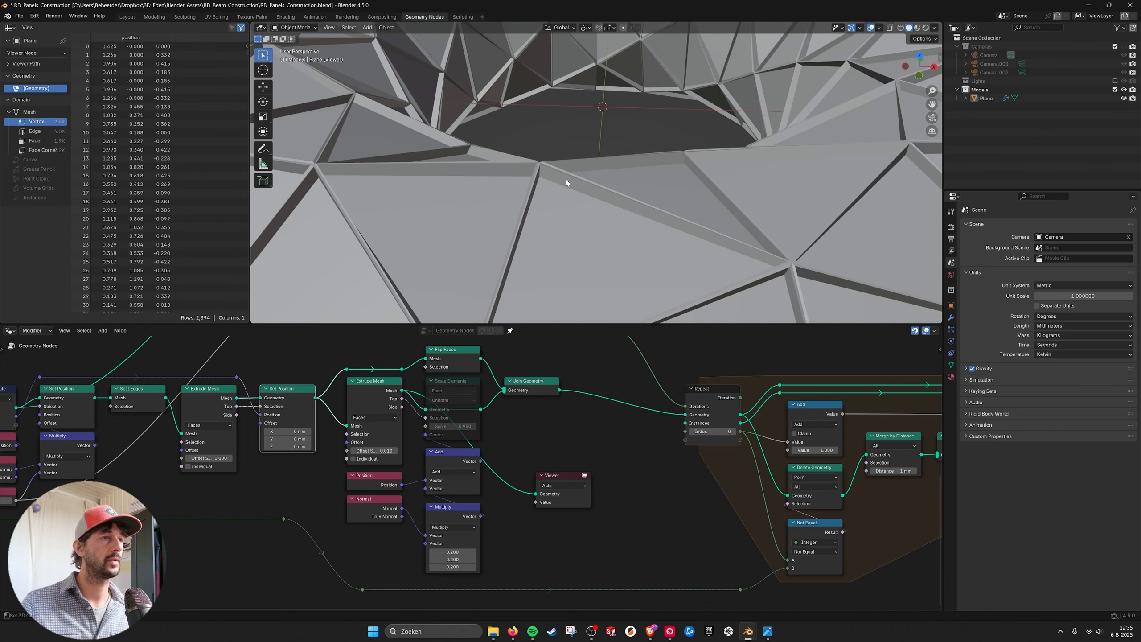
middle_drag(567, 365, 542, 359)
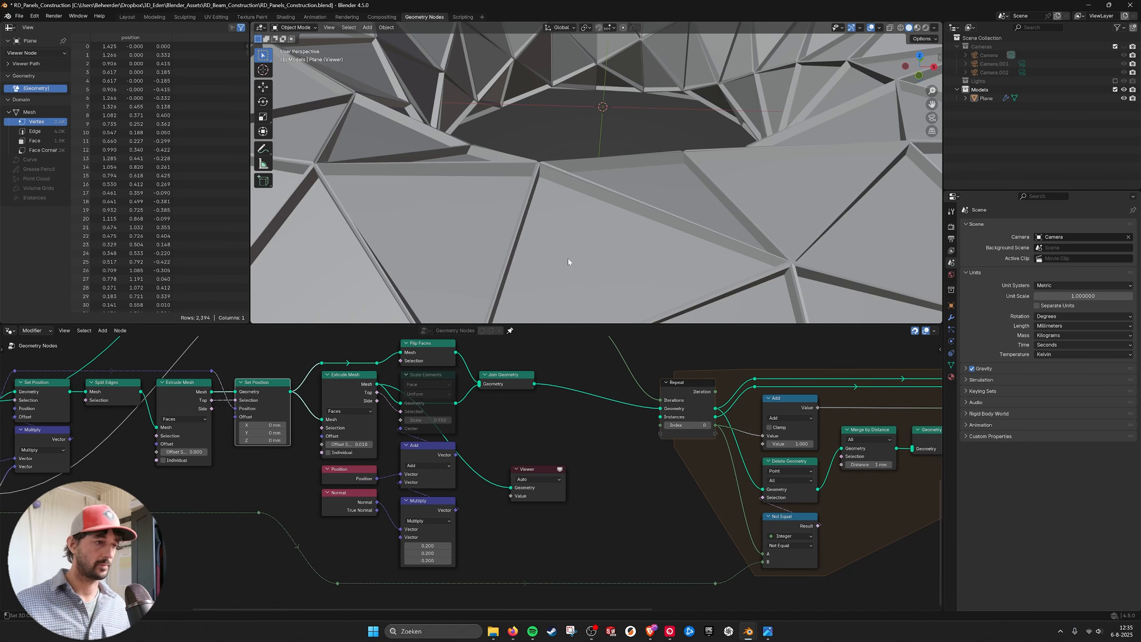
drag(535, 414, 624, 496)
middle_drag(608, 481, 578, 479)
middle_drag(565, 429, 553, 431)
Try muting the second Extrude Mesh node and enabling the Scale Elements node in its place
click(398, 374)
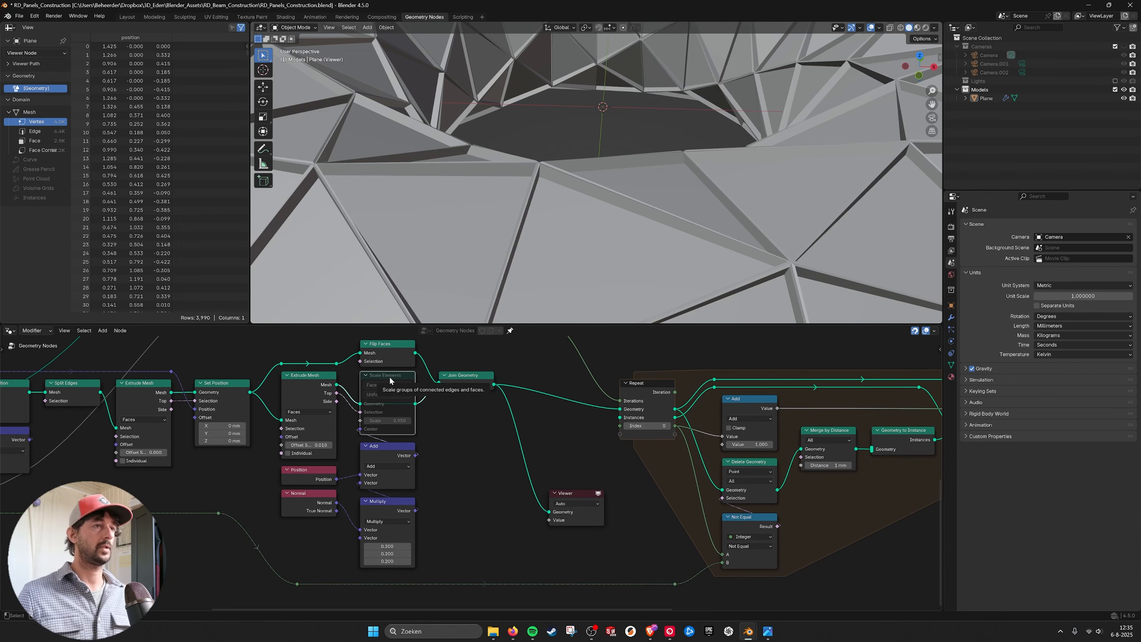
click(315, 377)
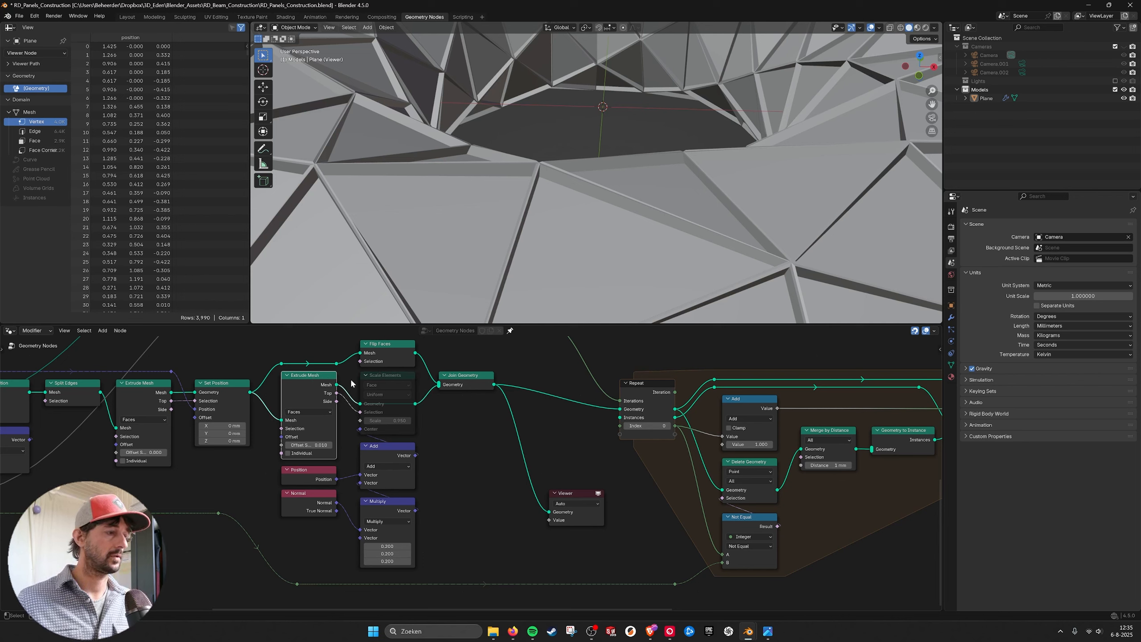
key(m)
click(408, 382)
key(m)
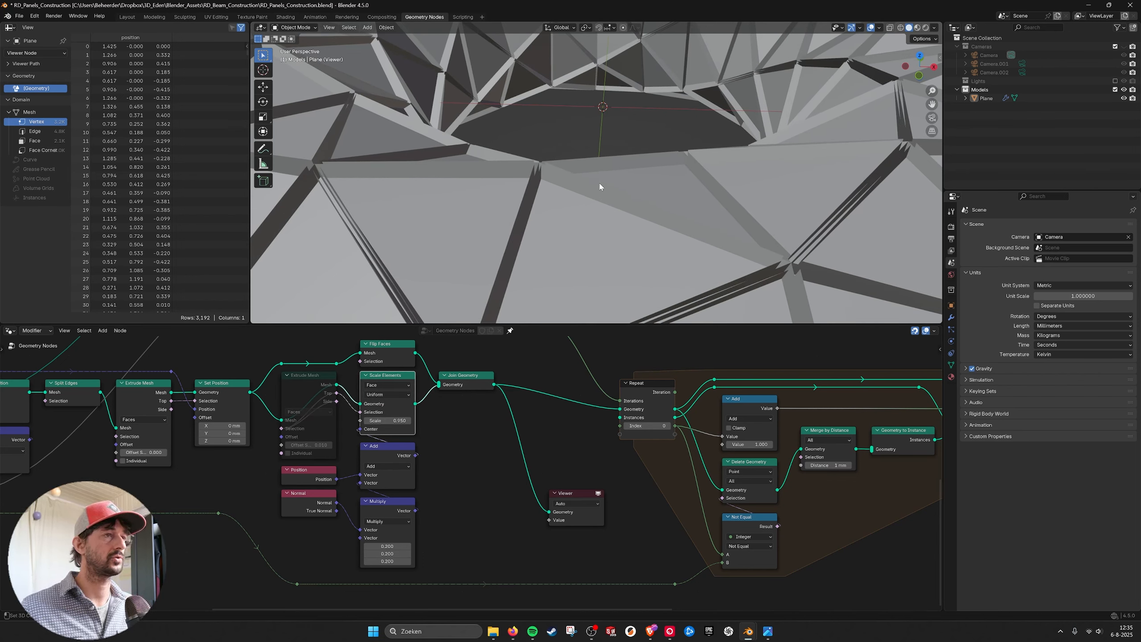
Re-enable the second Extrude Mesh node and mute Scale Elements again
click(315, 376)
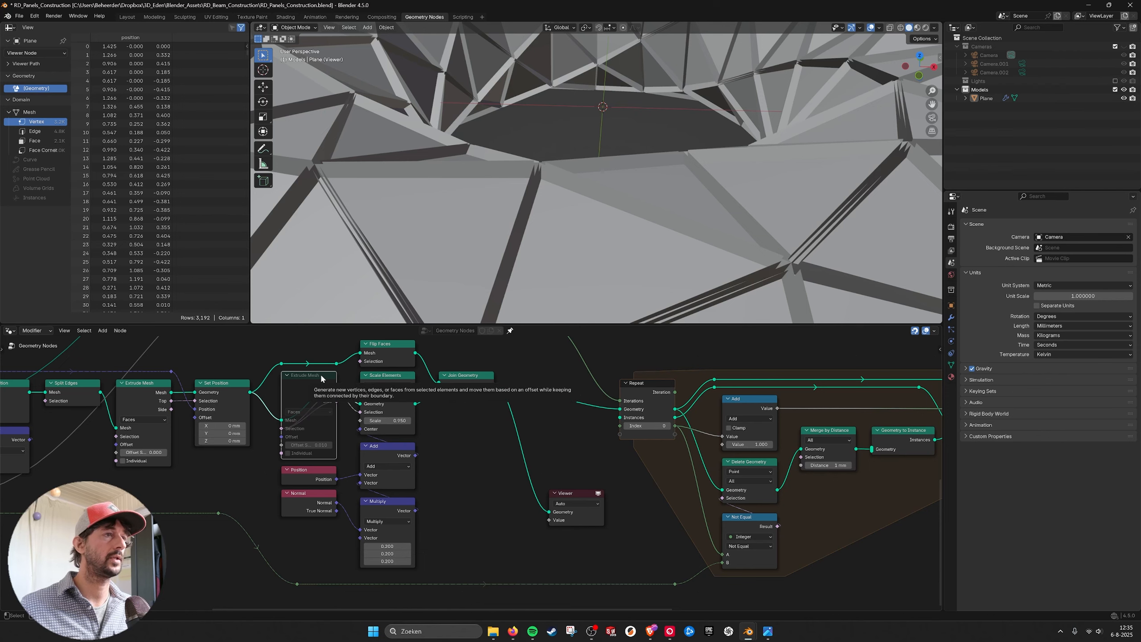
key(m)
click(400, 377)
key(m)
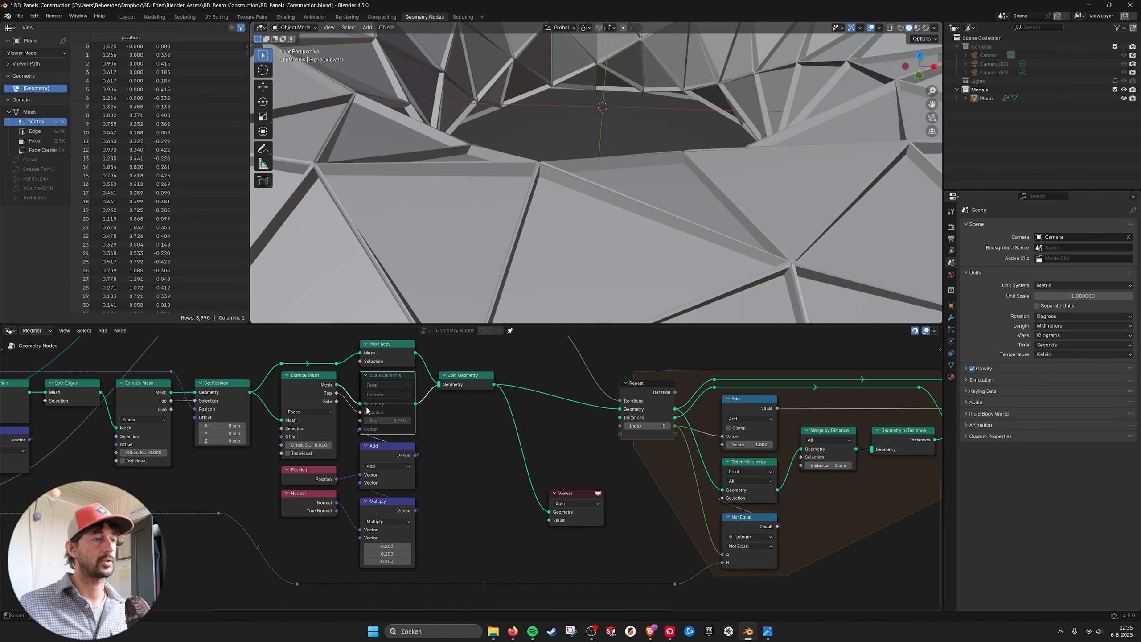
Move the Viewer node below the Join Geometry node near the end of the Repeat zone
middle_drag(547, 440, 391, 428)
scroll(391, 428, down, 2)
drag(427, 481, 808, 496)
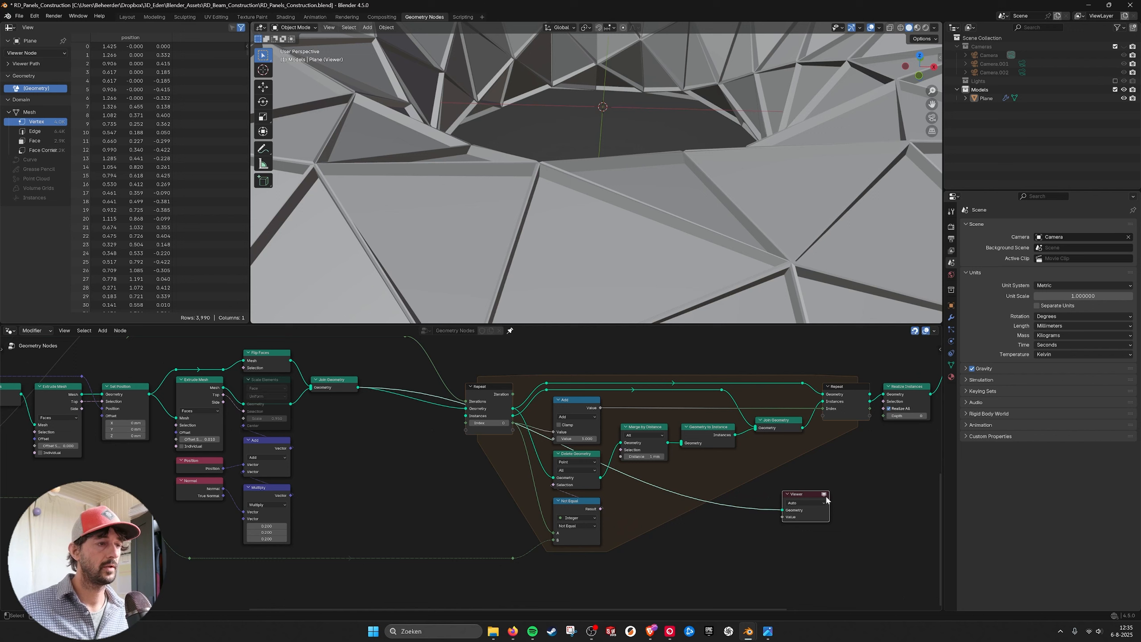
scroll(820, 496, up, 2)
Examine the joined panels' edges and the corner where several panels meet at close range
scroll(591, 207, up, 5)
scroll(539, 245, down, 4)
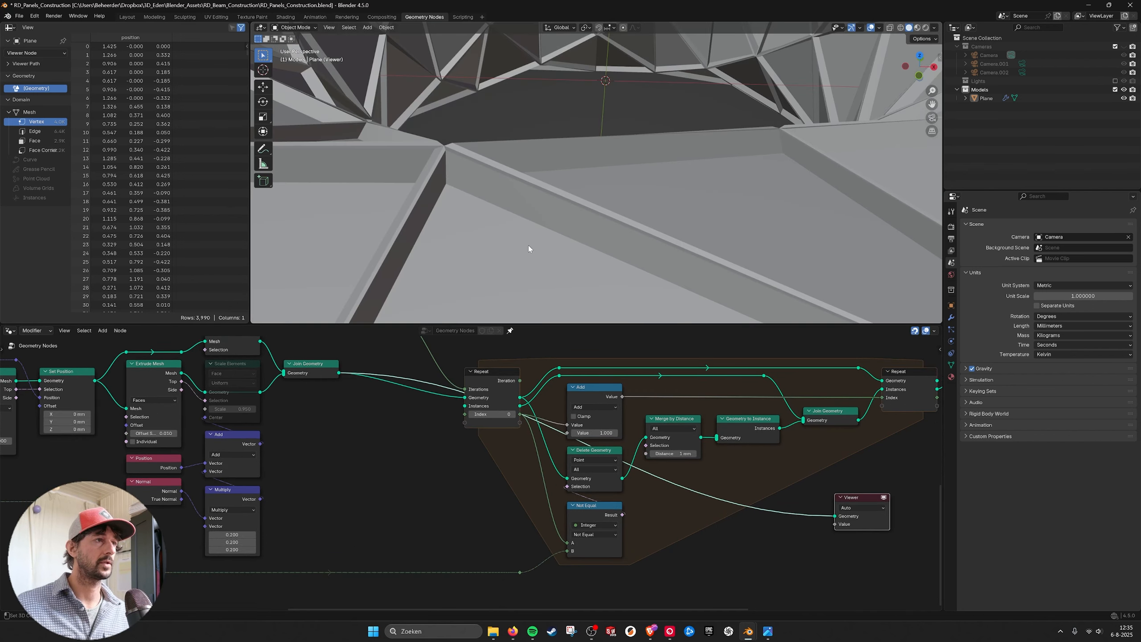
scroll(582, 184, up, 4)
scroll(588, 176, down, 2)
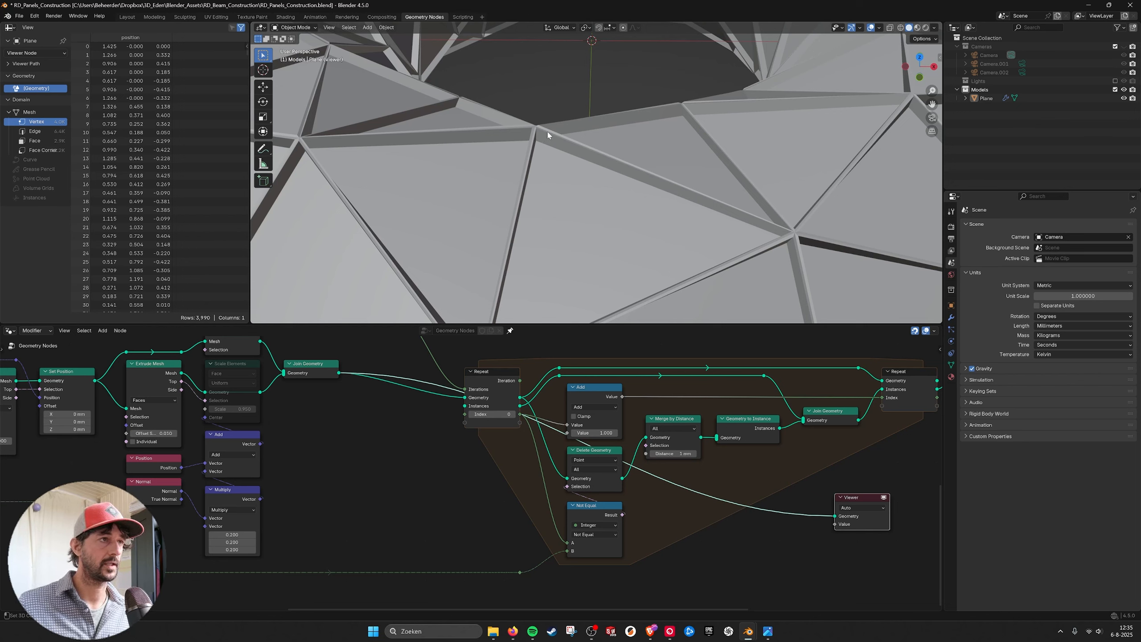
scroll(548, 135, up, 4)
scroll(511, 138, down, 2)
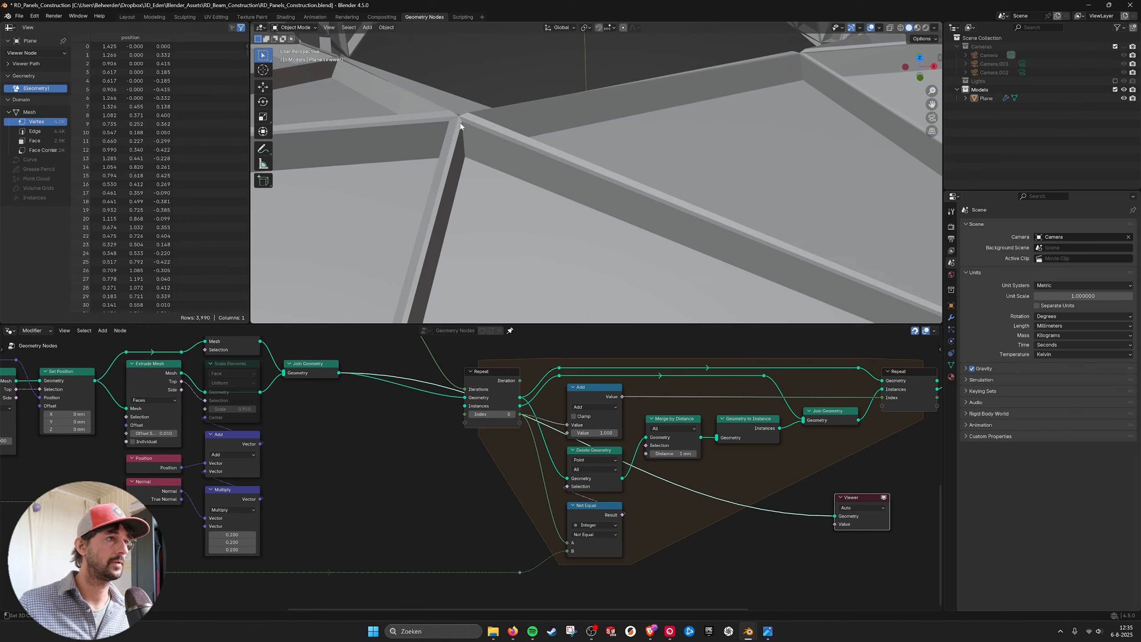
Trace the captured face index from the first Capture Attribute node to the Repeat zone
scroll(597, 225, down, 3)
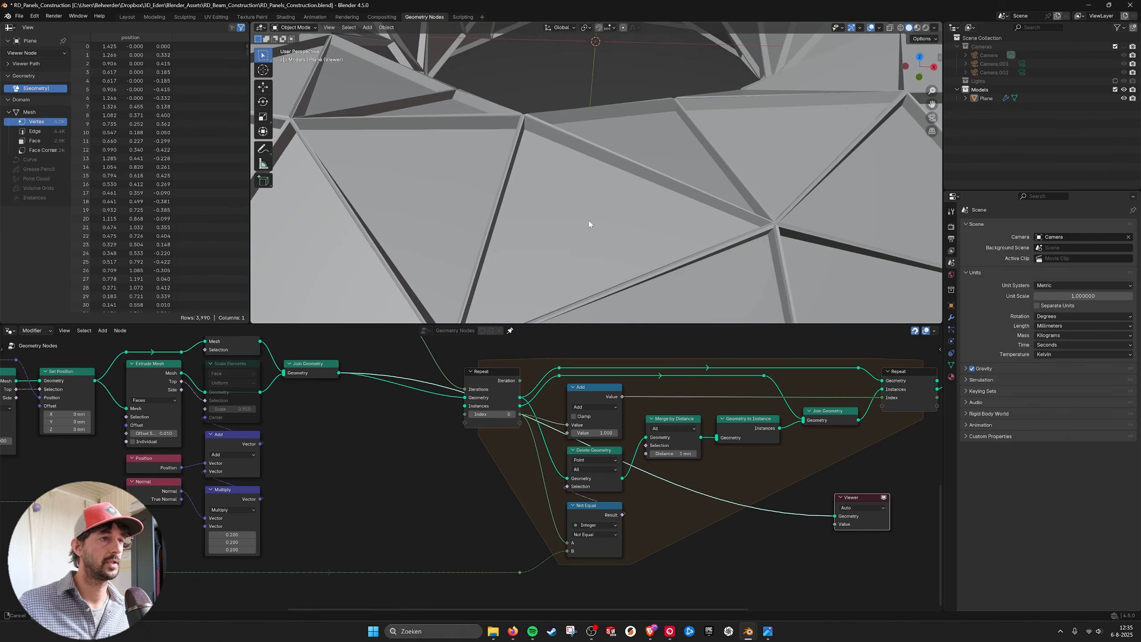
middle_drag(562, 494, 843, 474)
middle_drag(217, 483, 413, 493)
click(163, 364)
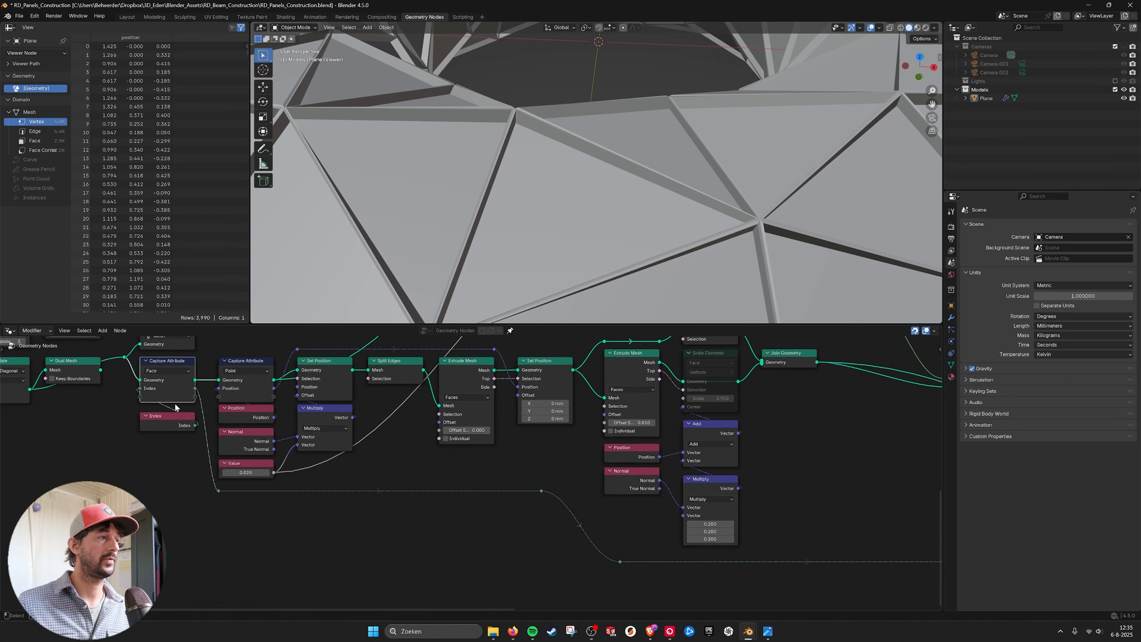
middle_drag(736, 496, 50, 503)
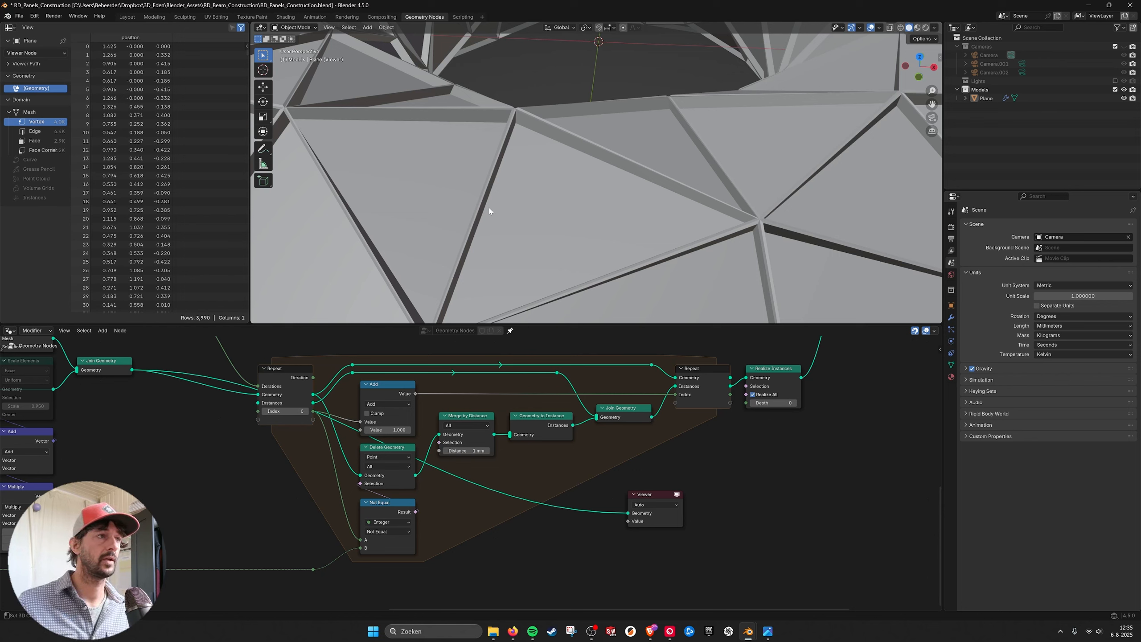
mouse_move(558, 435)
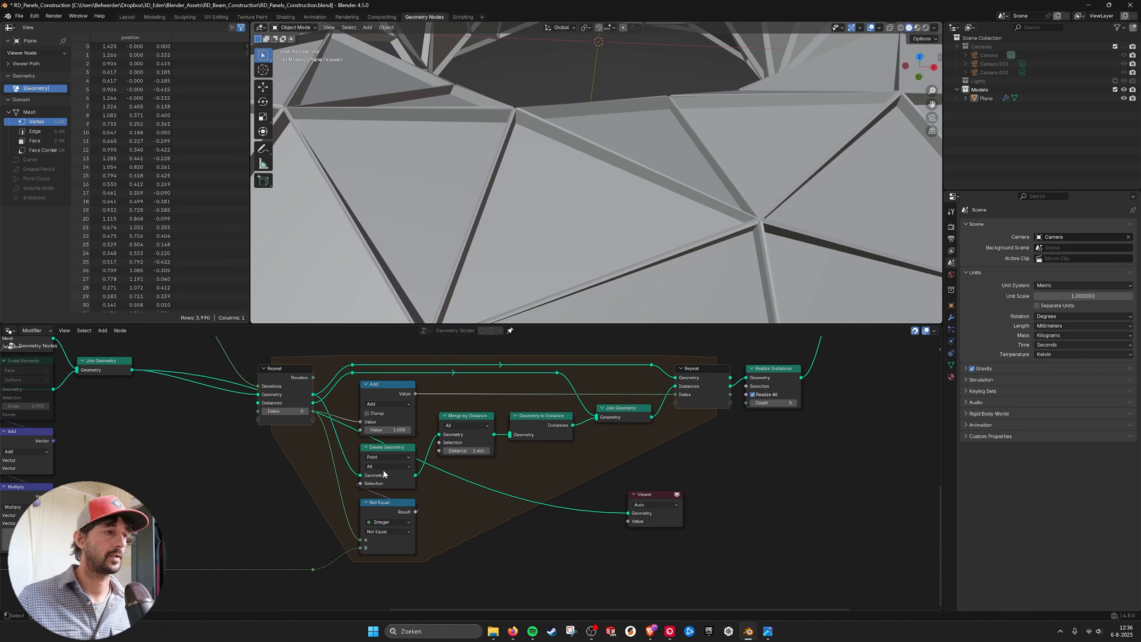
Delete the Viewer node below the Join Geometry node of the Repeat zone
click(295, 370)
drag(640, 476, 679, 530)
key(F3)
key(Escape)
key(x)
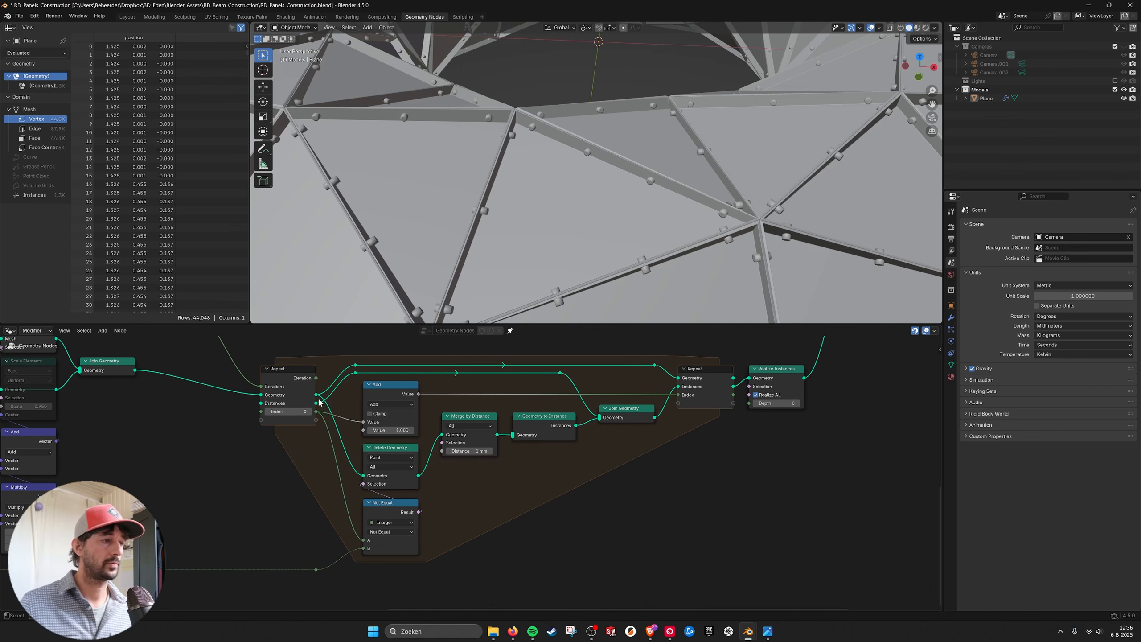
Inspect how the index value feeds the Not Equal and Add nodes inside the Repeat zone
middle_drag(330, 476, 368, 468)
click(423, 495)
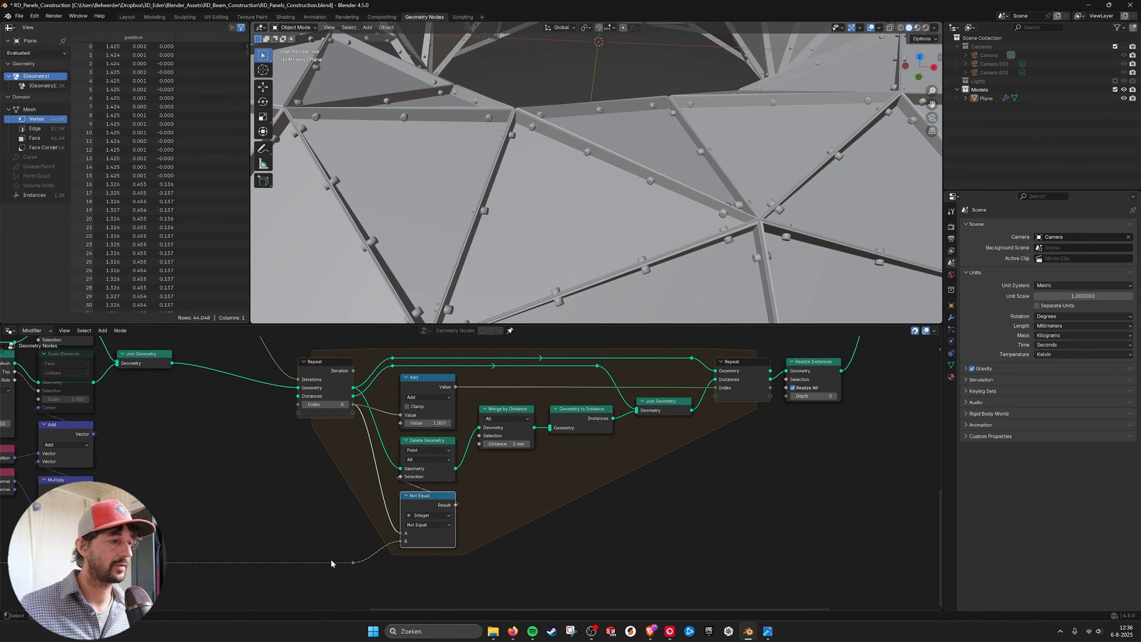
middle_drag(419, 503, 408, 508)
click(409, 384)
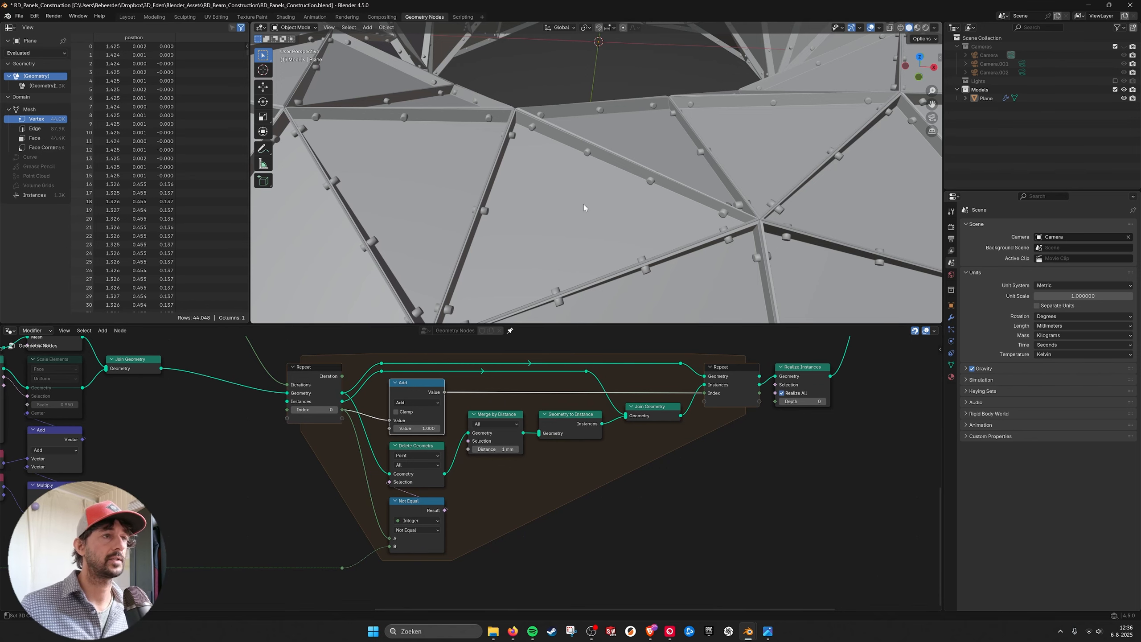
Trace the Face Count link from the Domain Size node to the Repeat zone's Iterations input
middle_drag(303, 387, 719, 420)
scroll(688, 403, down, 2)
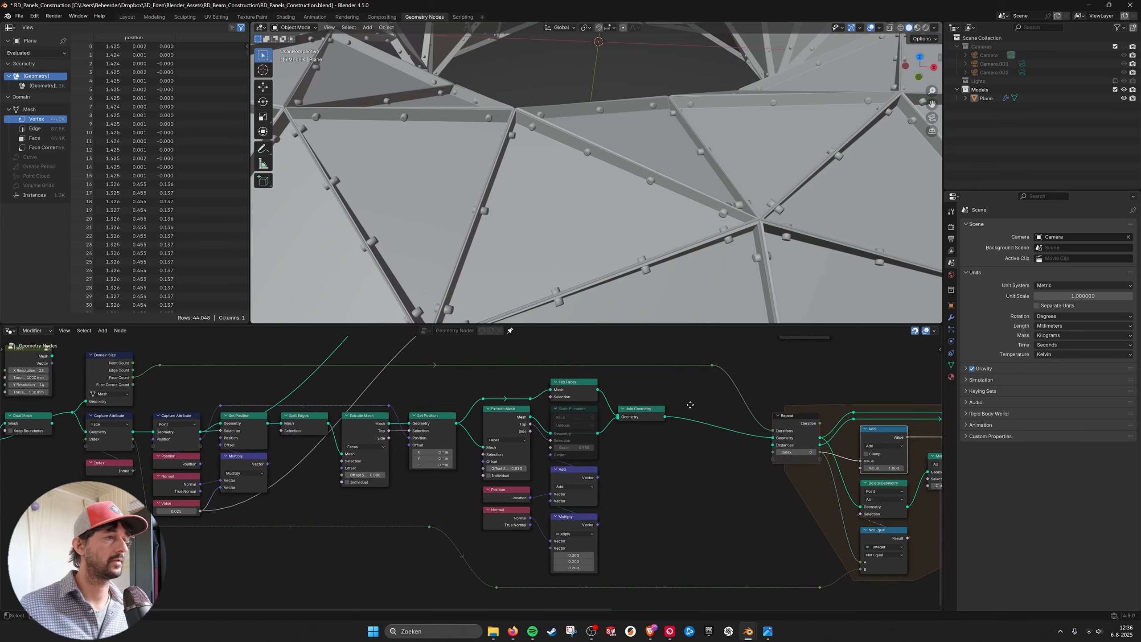
middle_drag(309, 421, 619, 436)
scroll(489, 402, up, 2)
middle_drag(466, 401, 455, 409)
click(430, 372)
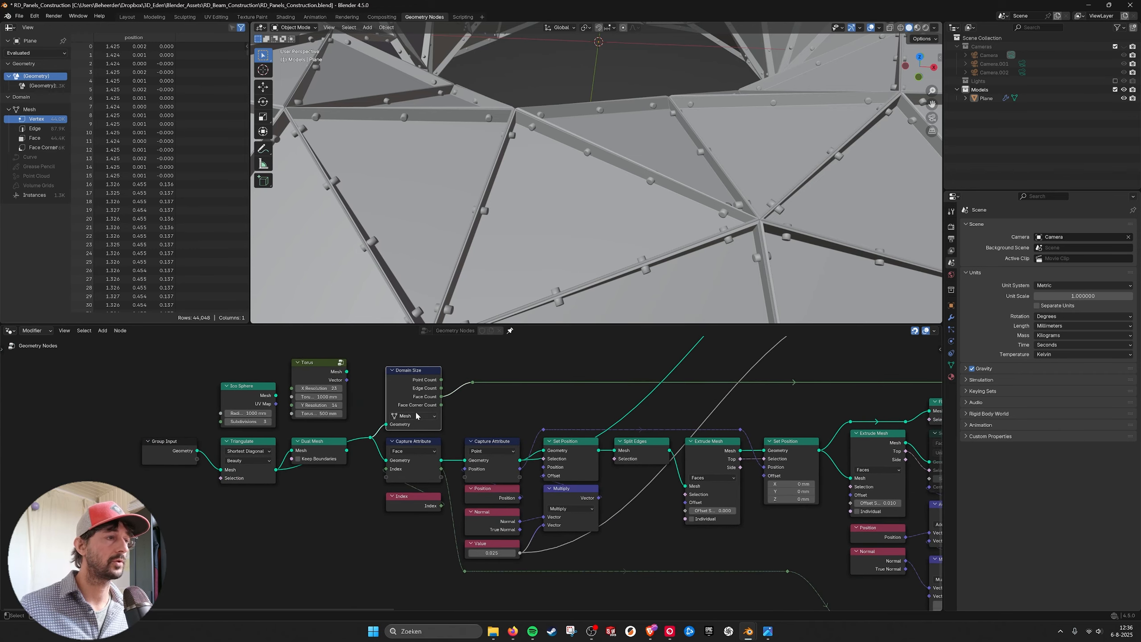
middle_drag(841, 431, 327, 424)
middle_drag(702, 435, 500, 423)
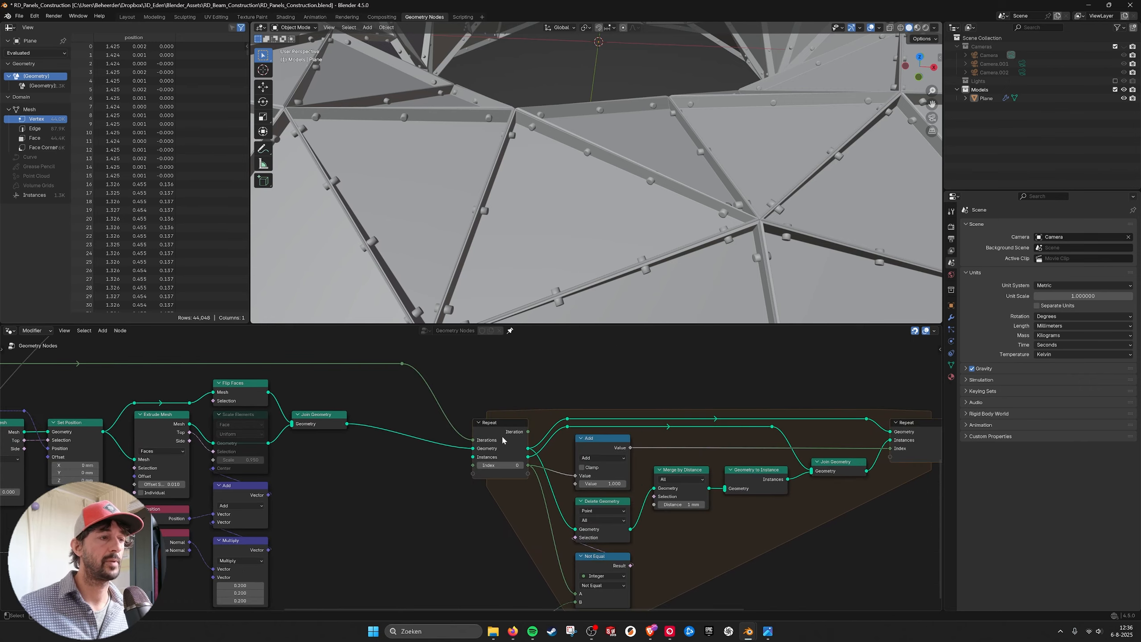
Examine the Delete Geometry and Merge by Distance nodes inside the Repeat zone
scroll(583, 457, down, 1)
middle_drag(666, 473, 495, 430)
scroll(647, 269, down, 5)
scroll(614, 307, up, 5)
scroll(557, 443, down, 1)
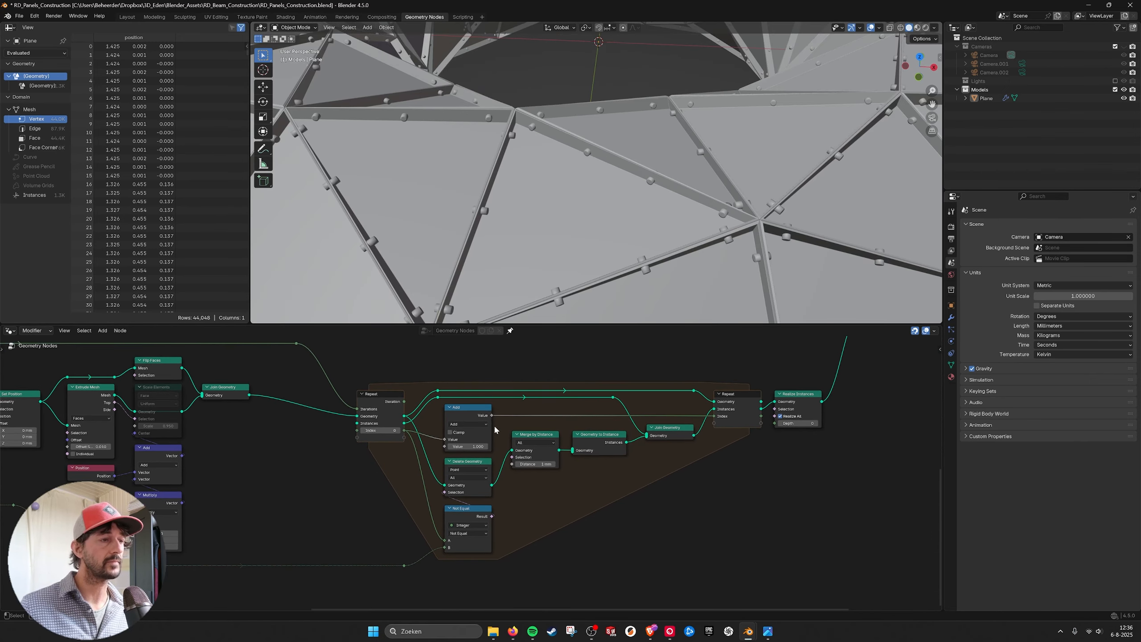
scroll(481, 465, up, 1)
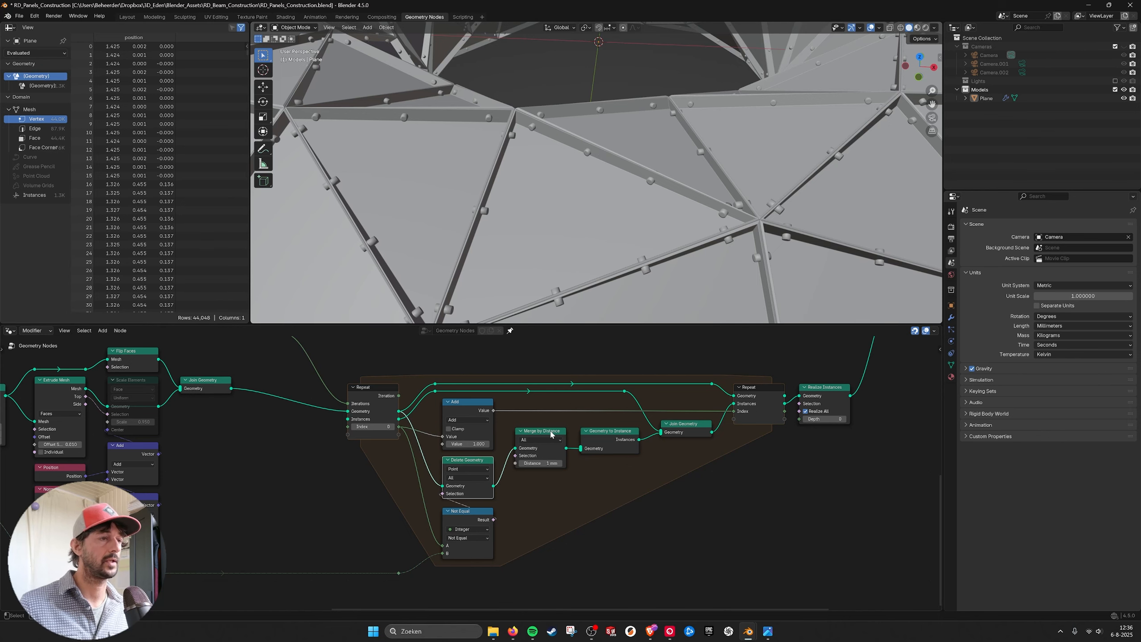
click(533, 431)
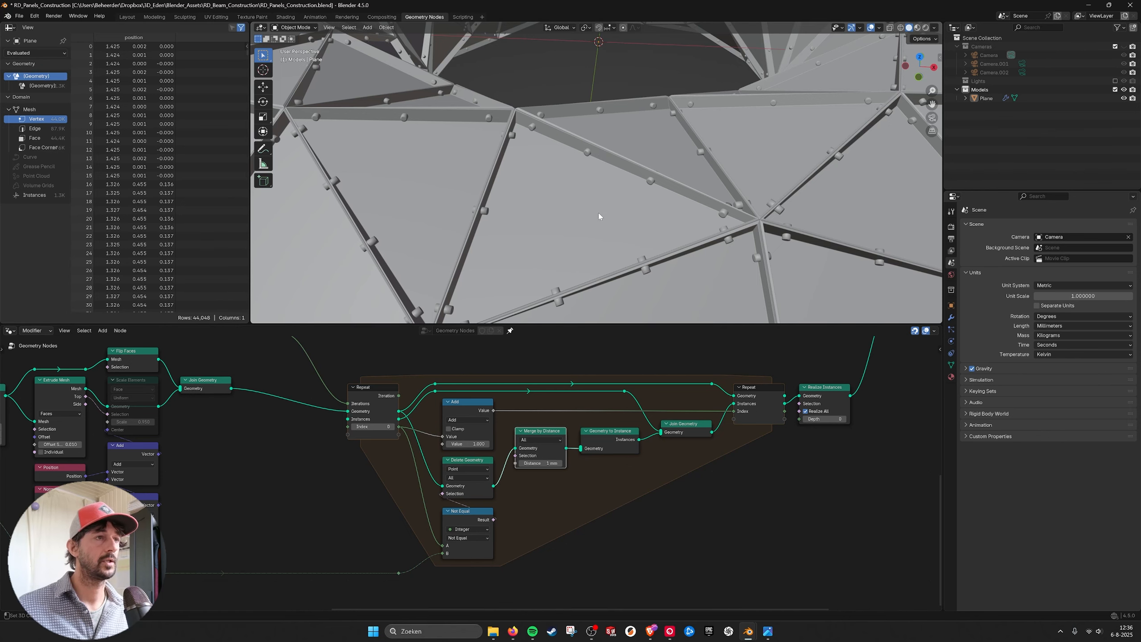
Disconnect the face count link from the Repeat zone's Iterations input
middle_drag(366, 426, 421, 447)
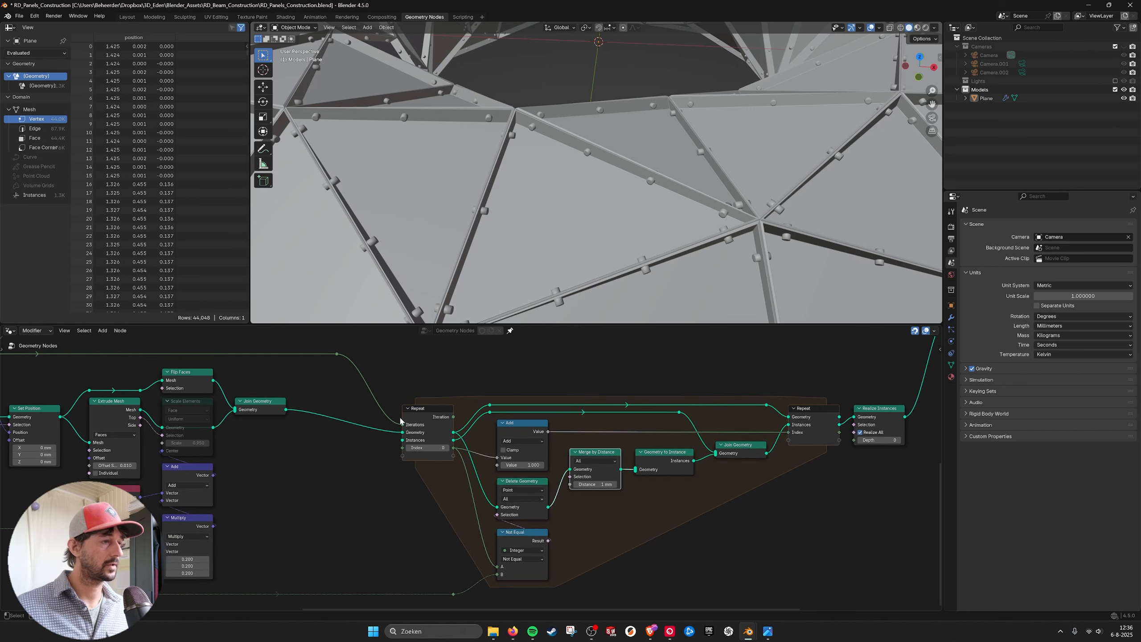
drag(402, 424, 388, 423)
scroll(606, 218, down, 3)
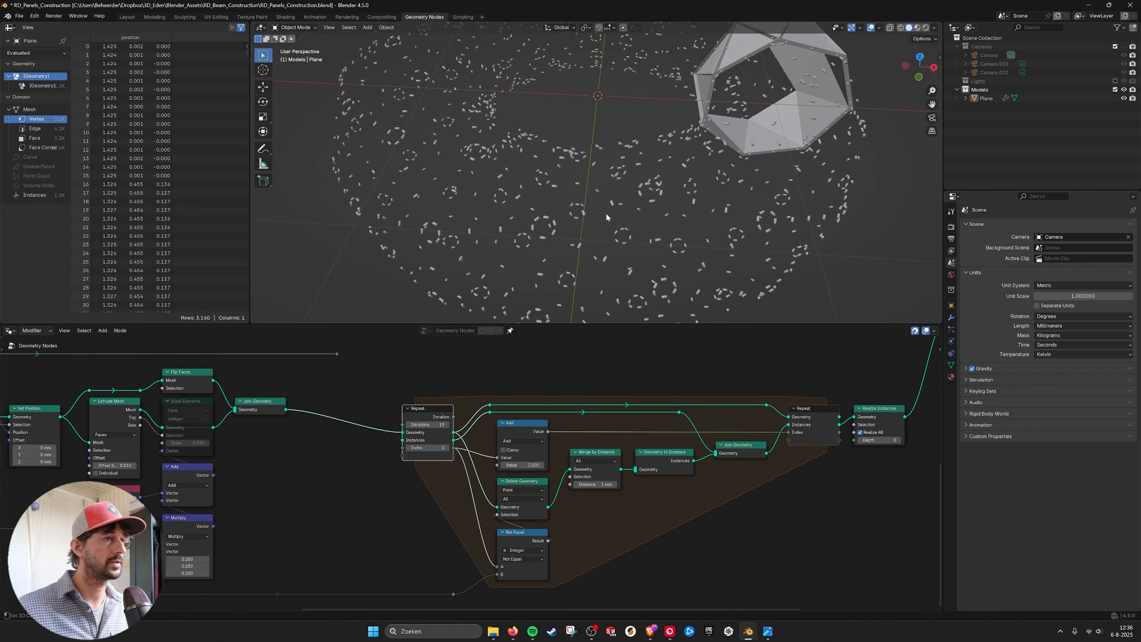
Disconnect the bolt instances from the final Join Geometry node so only the panels are output
scroll(765, 424, down, 2)
middle_drag(765, 424, 606, 506)
drag(760, 414, 722, 408)
middle_drag(363, 501, 522, 430)
Lower the Repeat zone's Iterations to 1 and view the single remaining panel
scroll(521, 429, up, 4)
click(456, 427)
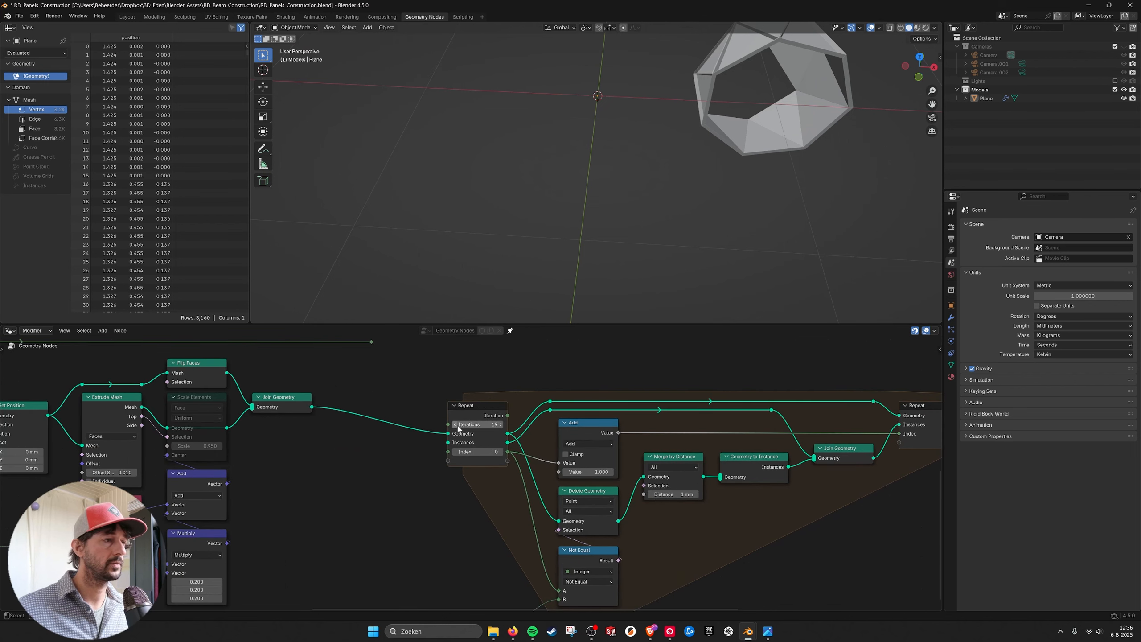
click(455, 427)
click(456, 426)
click(455, 426)
middle_drag(701, 206, 549, 232)
double_click(460, 425)
text(1)
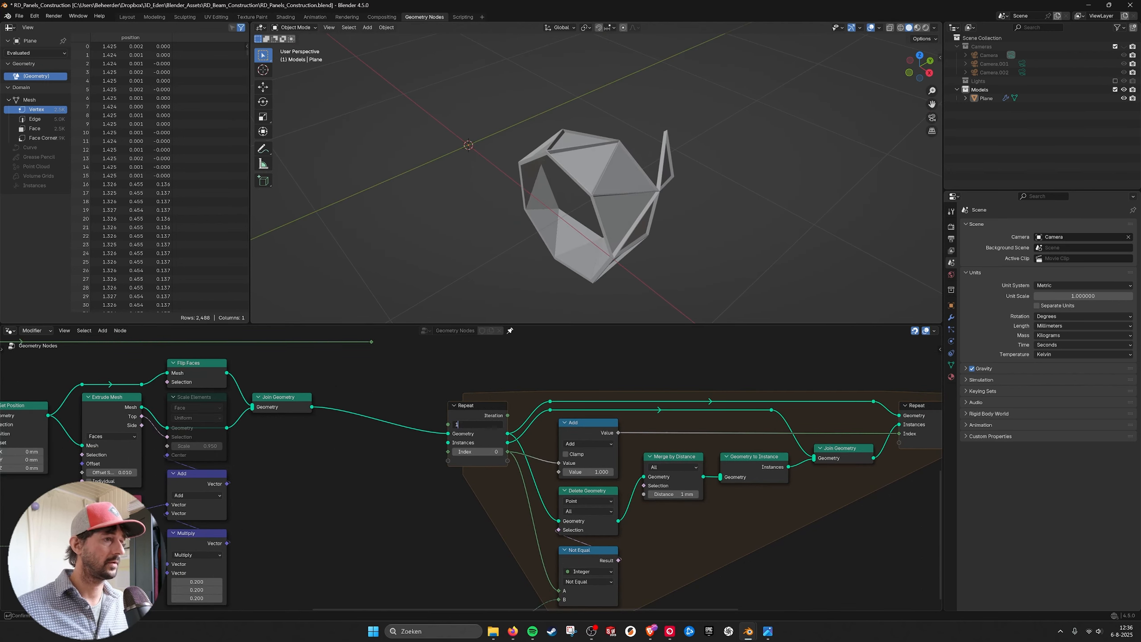
key(Return)
middle_drag(607, 270, 601, 193)
scroll(589, 142, up, 4)
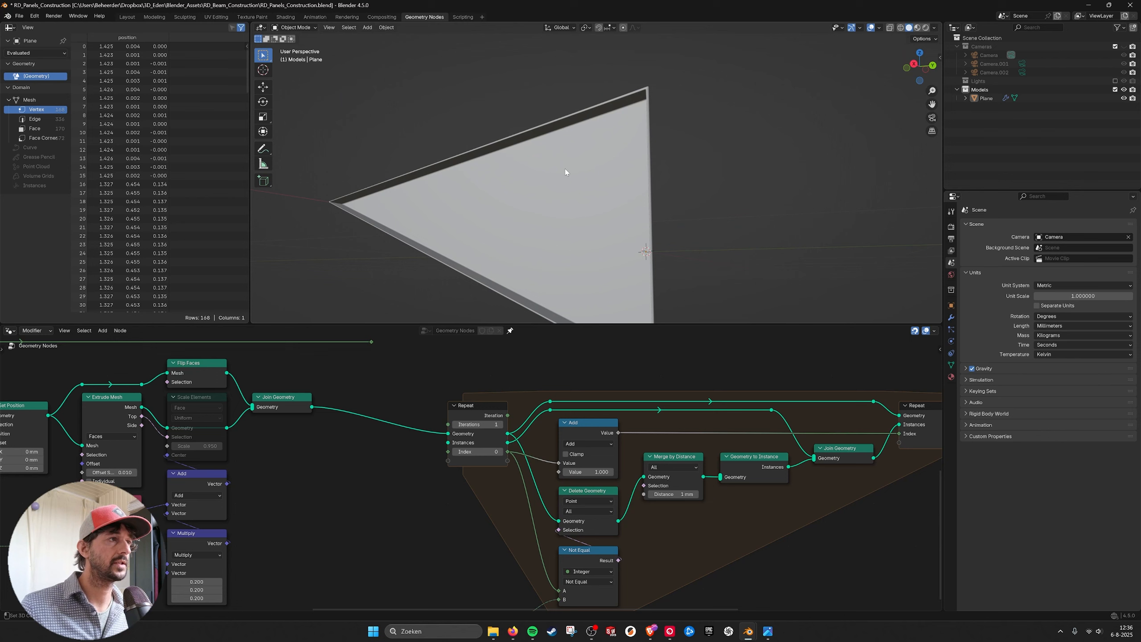
scroll(565, 171, down, 4)
Cycle the Repeat zone's Index through several values to preview individual panels, and reset it to 0
click(500, 452)
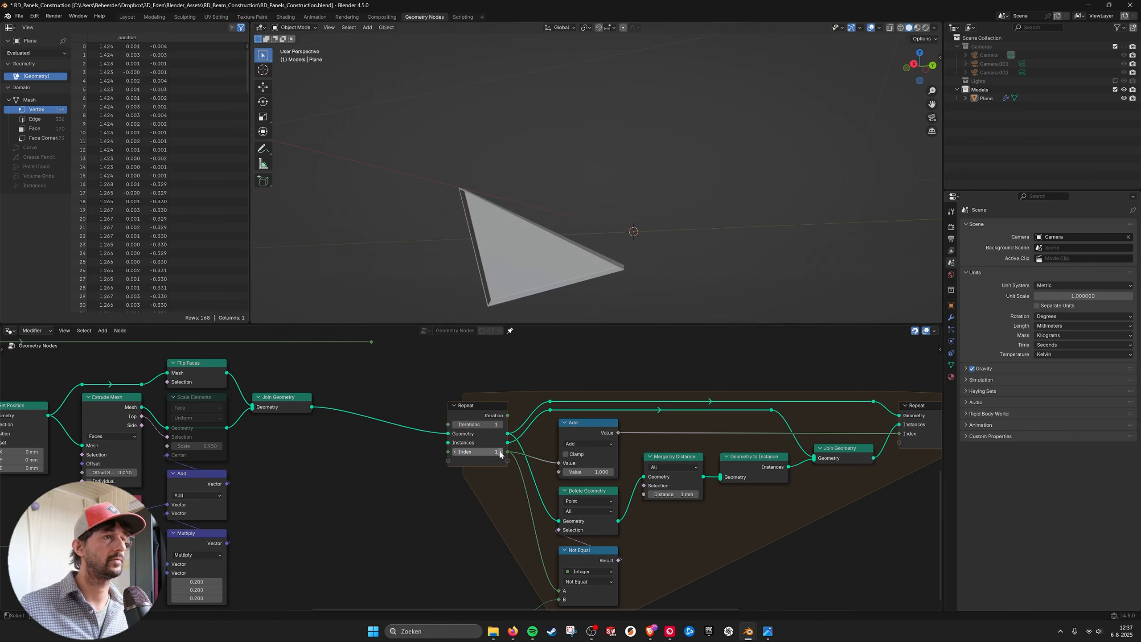
click(500, 452)
click(501, 453)
click(501, 452)
click(500, 452)
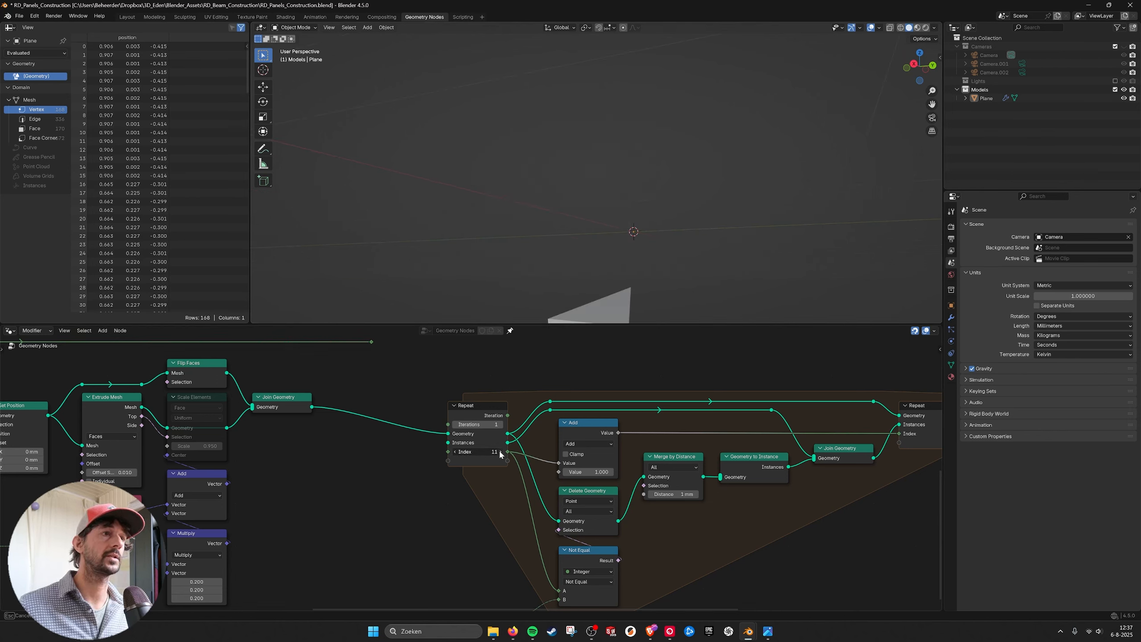
click(501, 453)
click(500, 452)
click(500, 452)
click(500, 452)
click(500, 452)
mouse_move(500, 452)
mouse_down()
mouse_move(582, 452)
mouse_move(494, 452)
mouse_up()
middle_drag(365, 345, 384, 369)
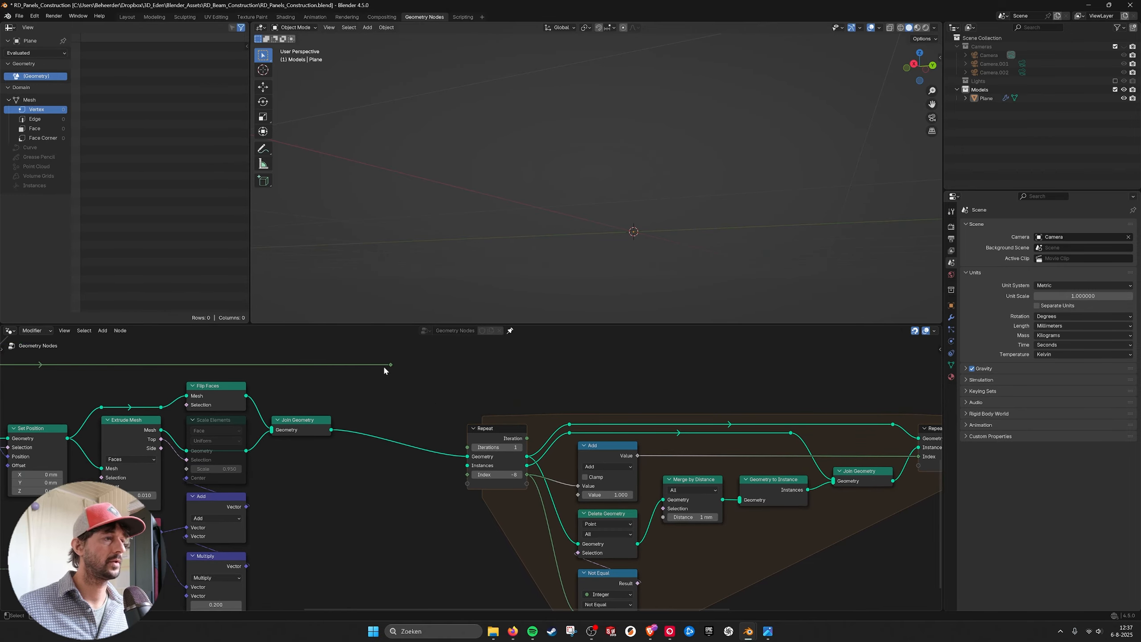
text(0)
key(Return)
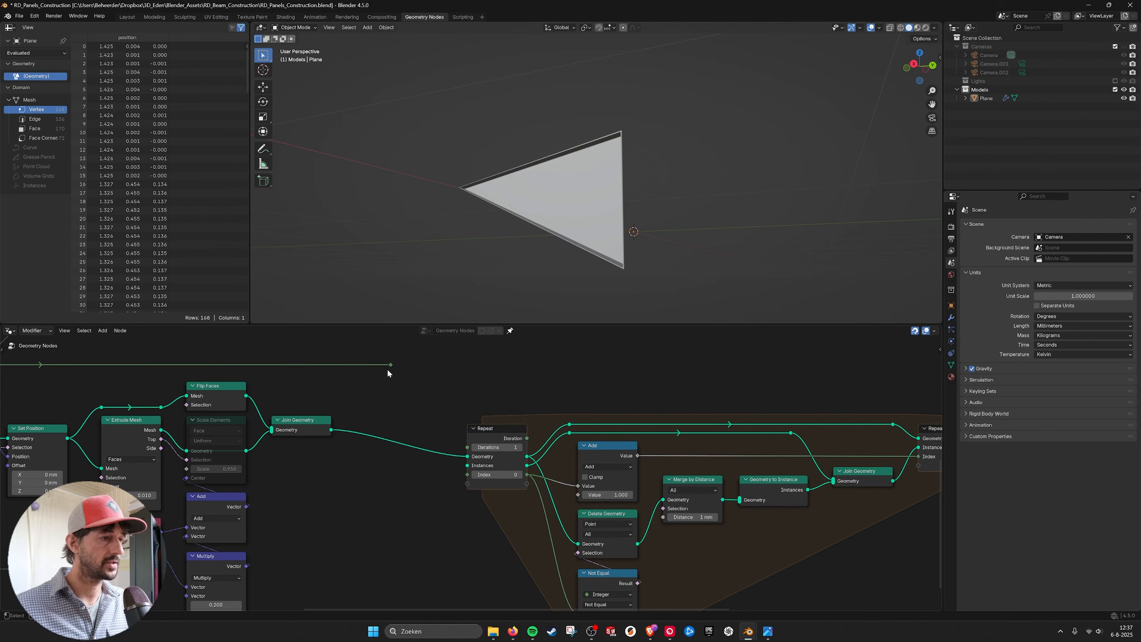
Reconnect the face count link to the Repeat zone's Iterations input and inspect the full panelled torus
drag(389, 366, 467, 447)
middle_drag(553, 322, 679, 253)
middle_drag(622, 180, 633, 192)
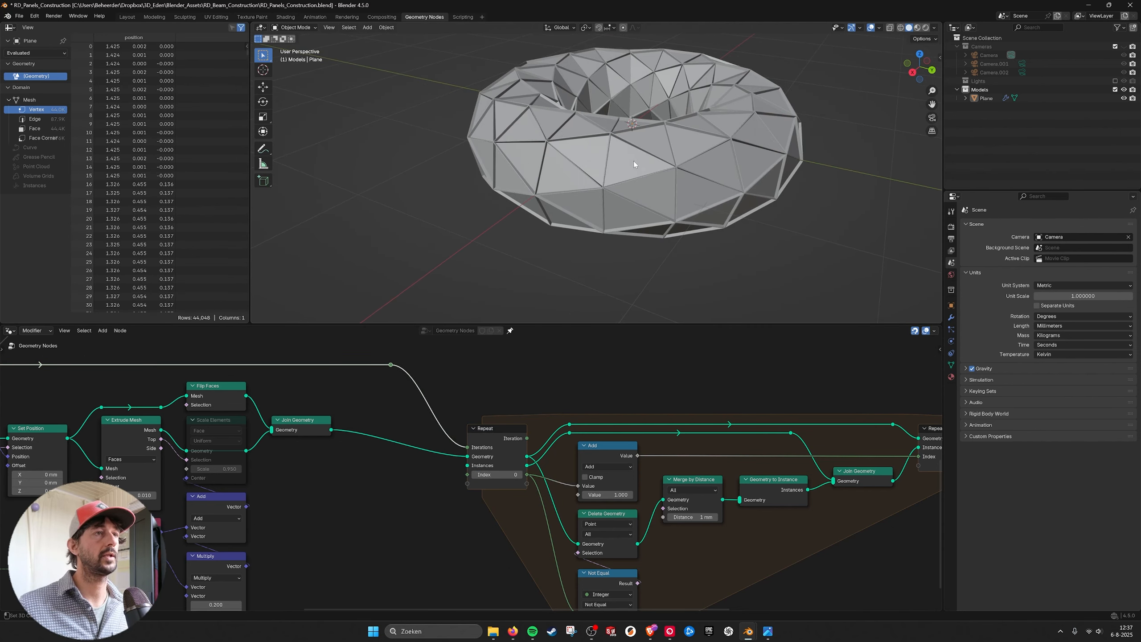
scroll(634, 164, up, 5)
scroll(646, 154, up, 1)
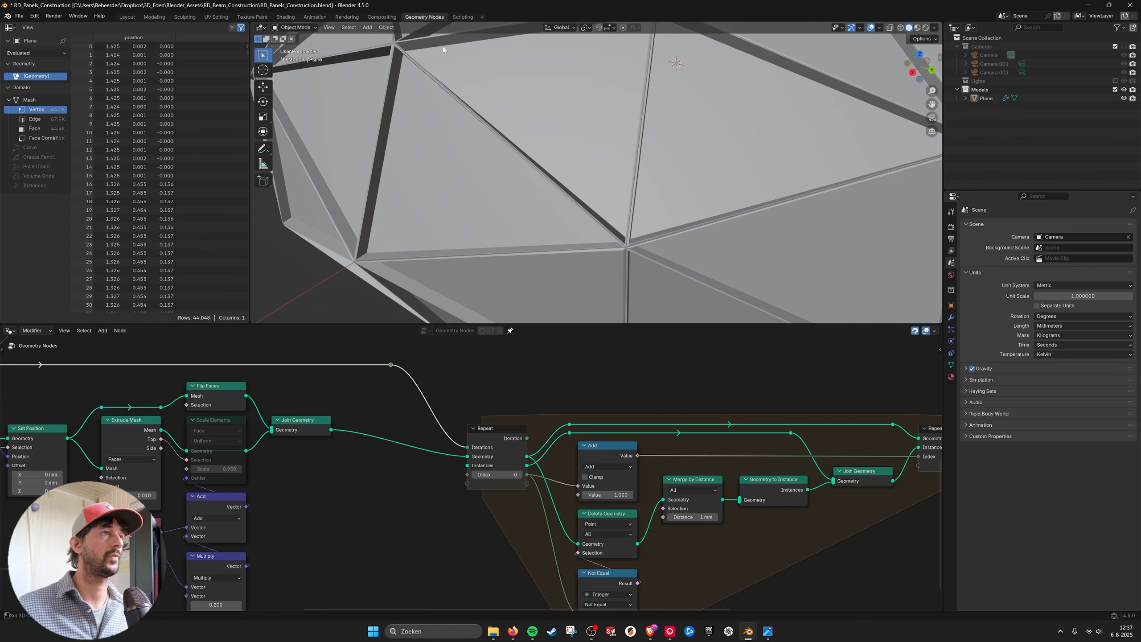
scroll(647, 180, down, 4)
Reconnect the bolt instances to the final Join Geometry node alongside the Realize Instances output
middle_drag(848, 467, 368, 492)
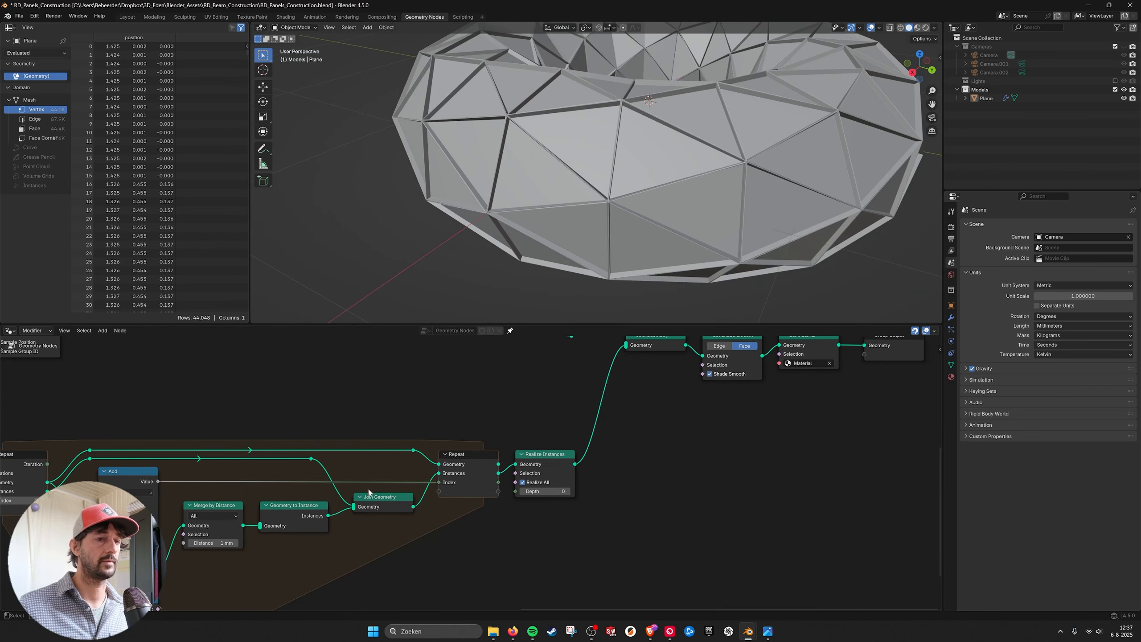
middle_drag(536, 471, 592, 482)
click(539, 463)
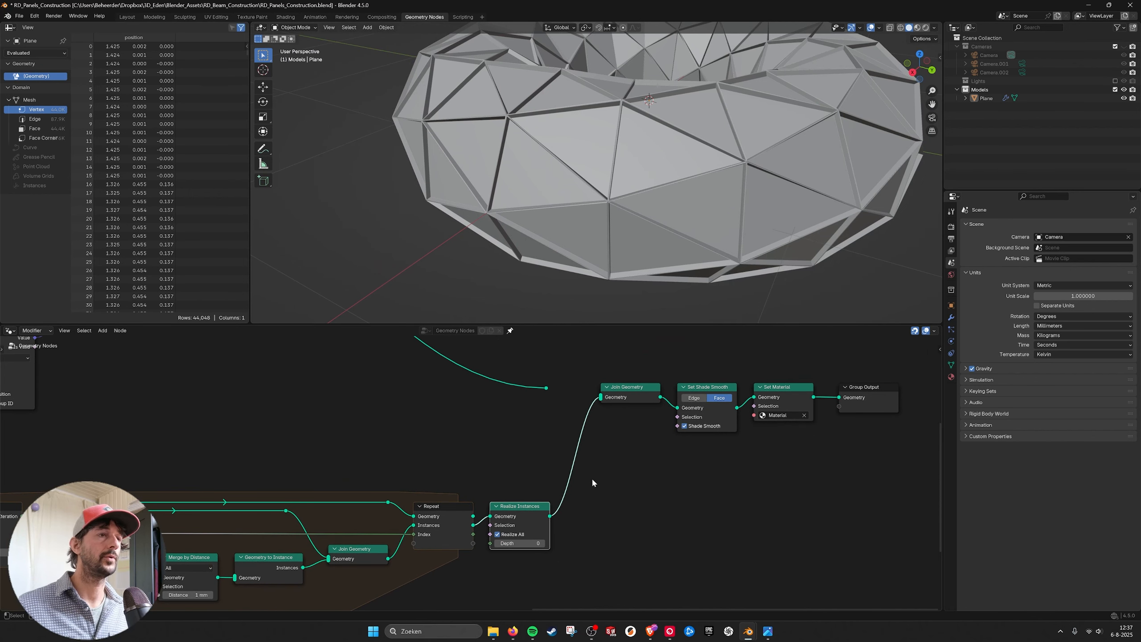
drag(550, 394, 601, 396)
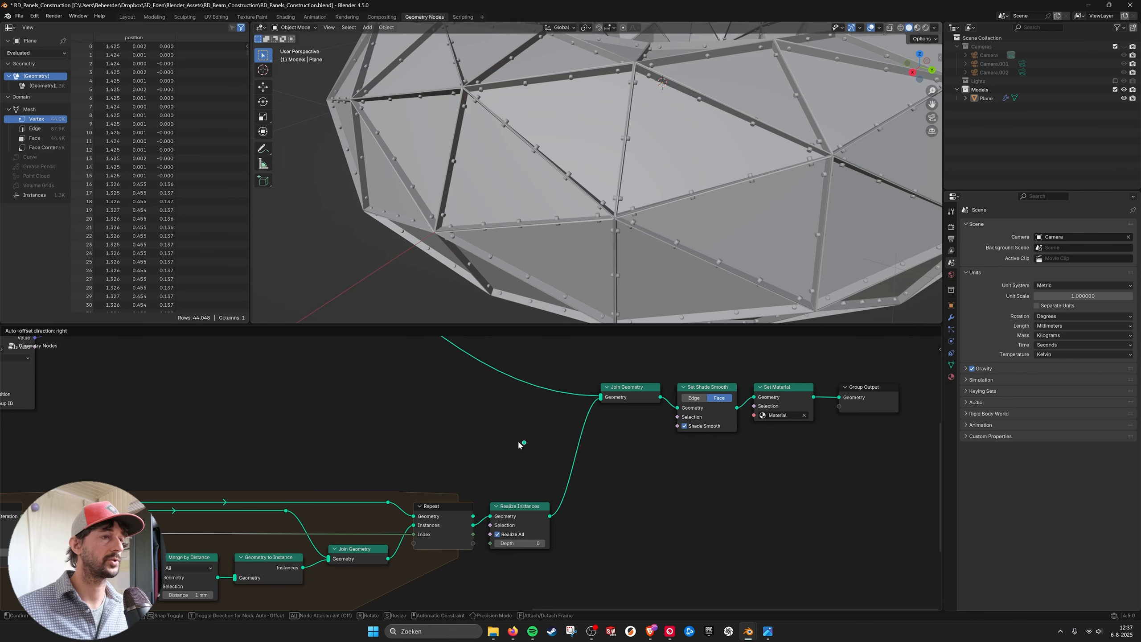
Examine the Set Shade Smooth node and the bolted panel edges, and open the object's Bevel modifier settings
middle_drag(717, 390, 655, 406)
click(655, 405)
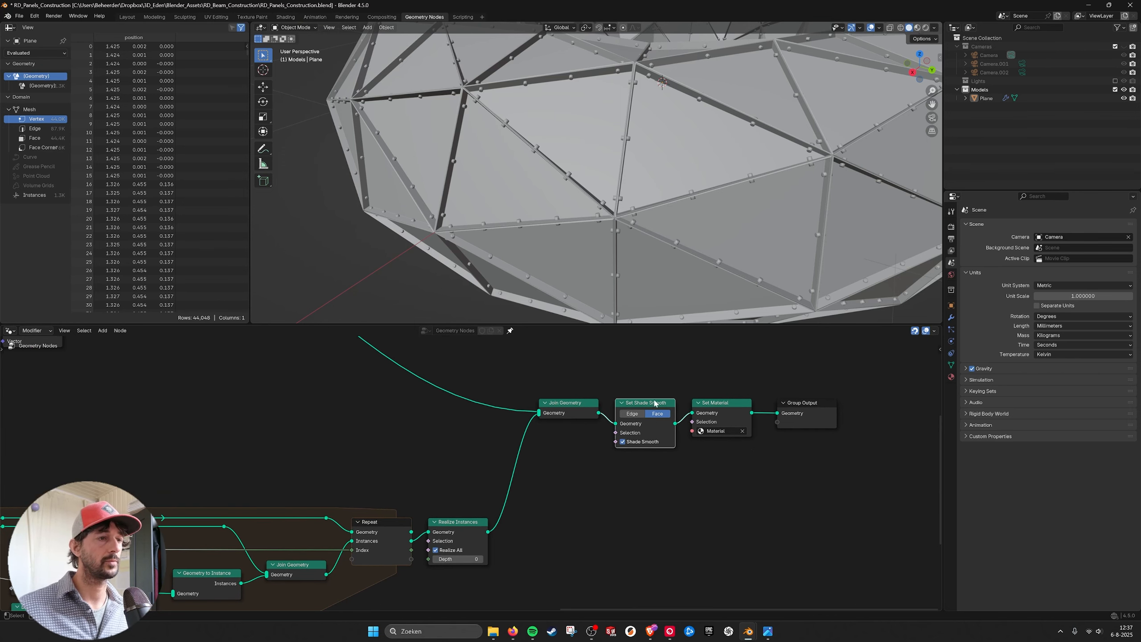
scroll(665, 221, up, 5)
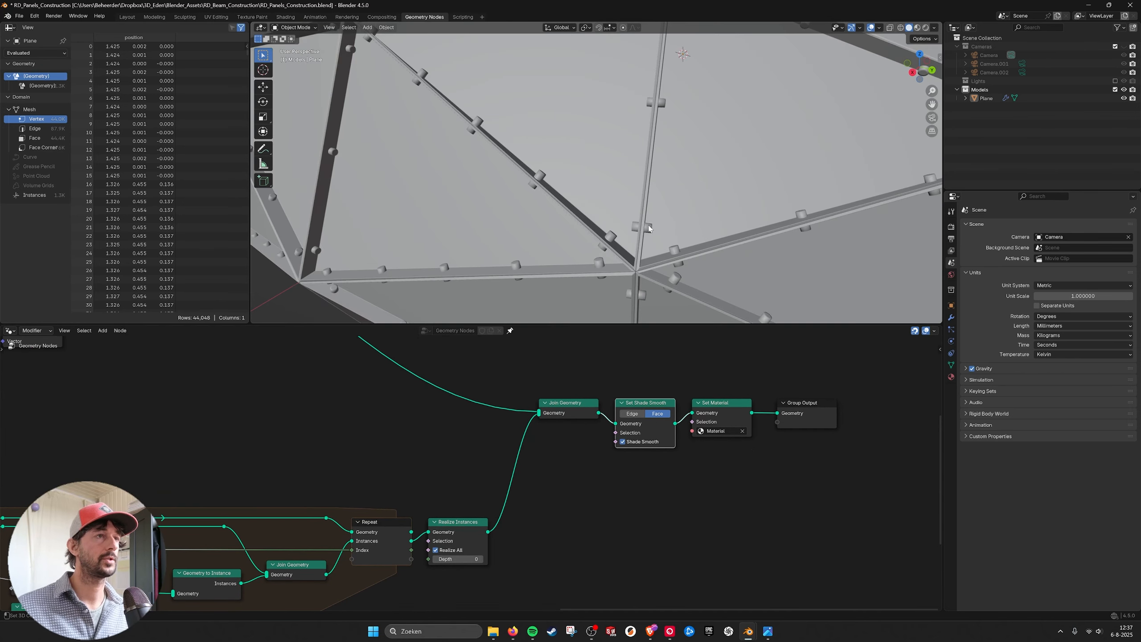
click(951, 318)
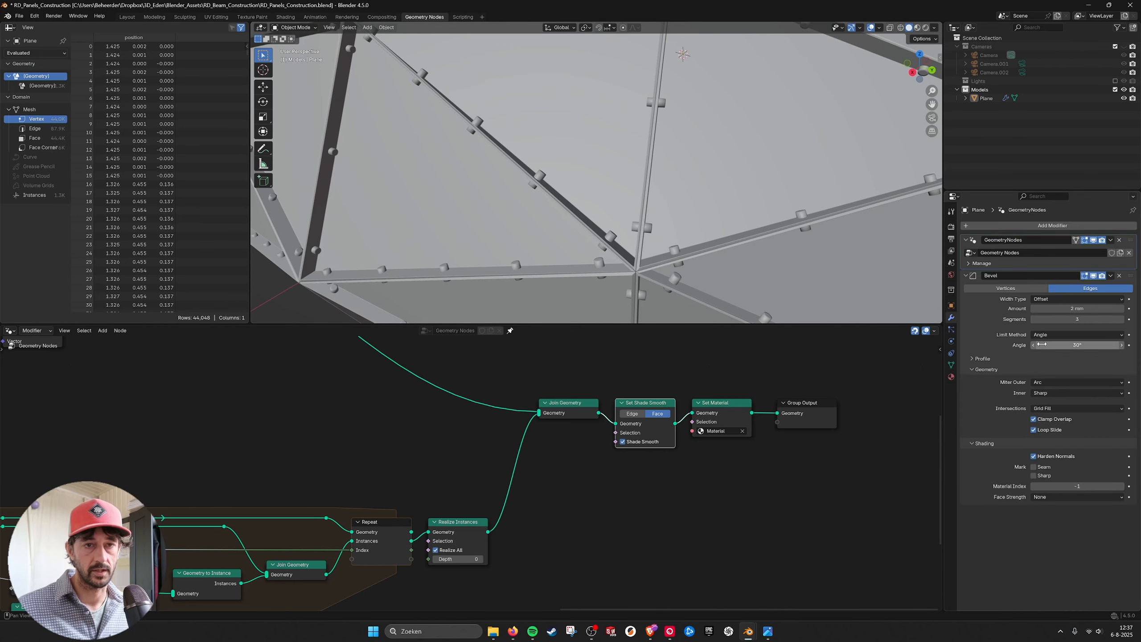
Link the Mesh output of the bolt branch's Extrude Mesh node to a new Viewer node and inspect the geometry
scroll(527, 421, down, 5)
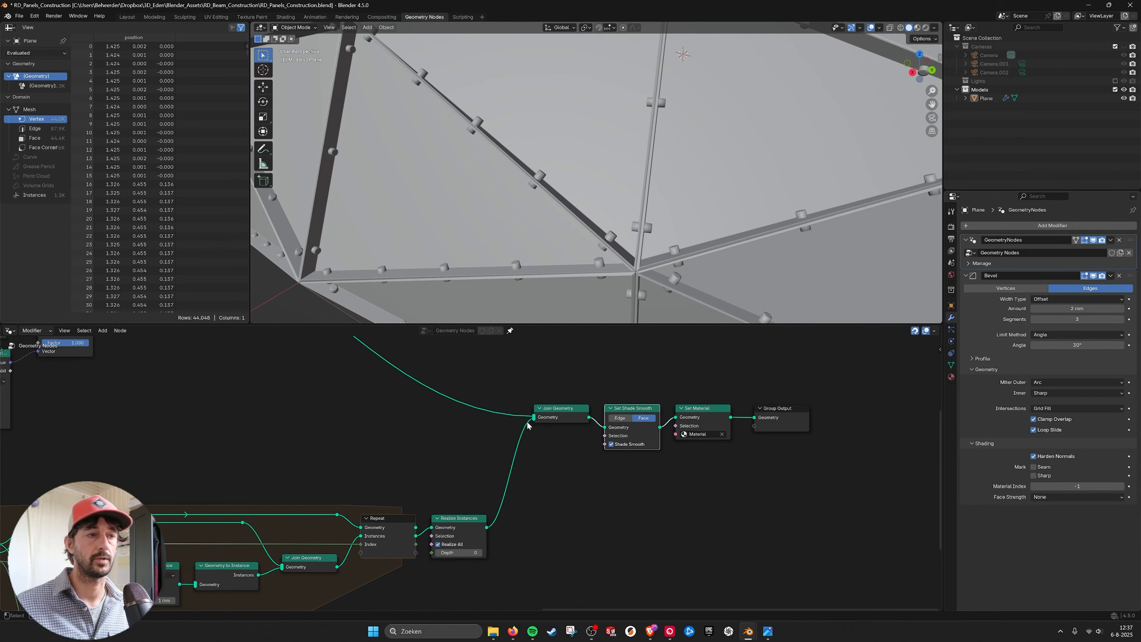
scroll(592, 433, up, 5)
middle_drag(592, 433, 681, 631)
mouse_move(320, 518)
mouse_down()
mouse_move(321, 486)
mouse_move(329, 518)
mouse_up()
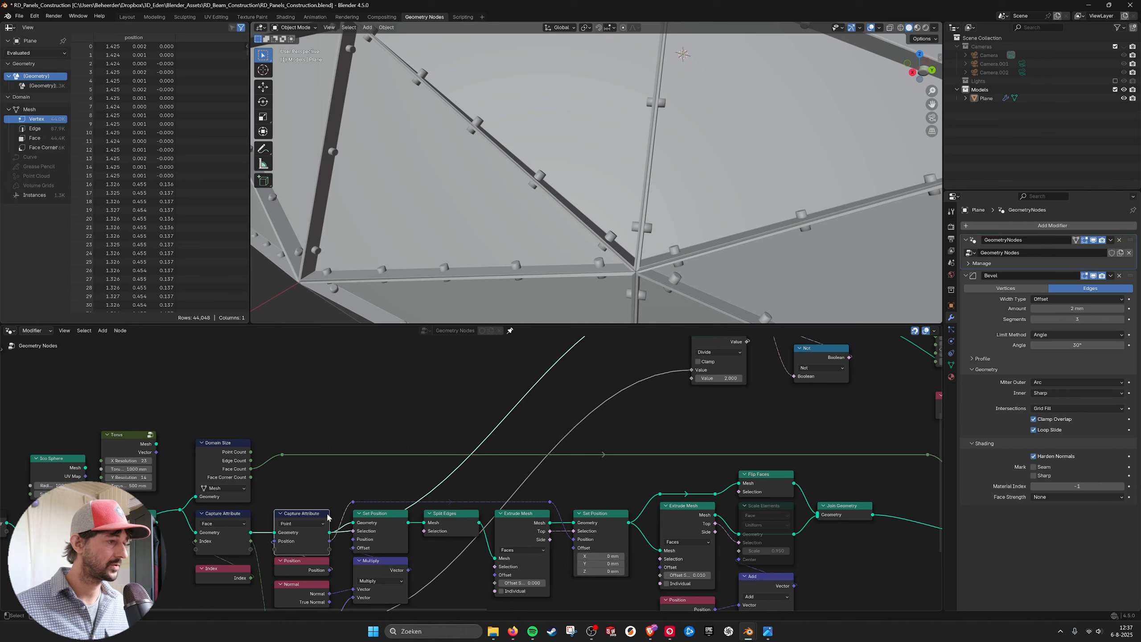
middle_drag(329, 518, 219, 507)
middle_drag(584, 351, 286, 528)
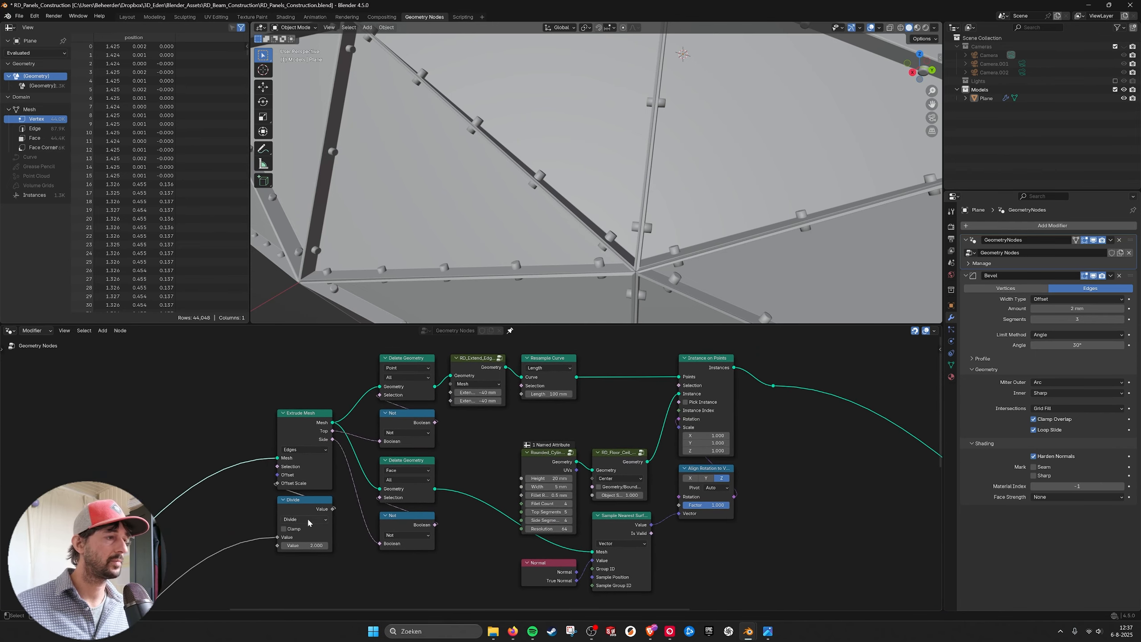
middle_drag(307, 432, 291, 456)
scroll(291, 456, down, 1)
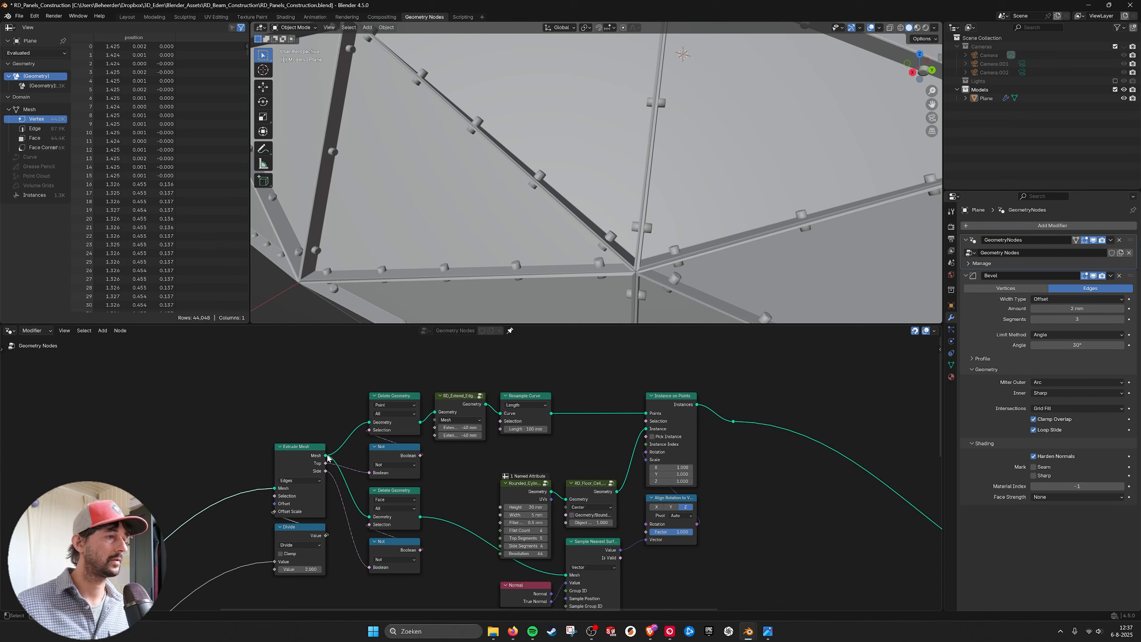
drag(325, 455, 402, 349)
click(427, 362)
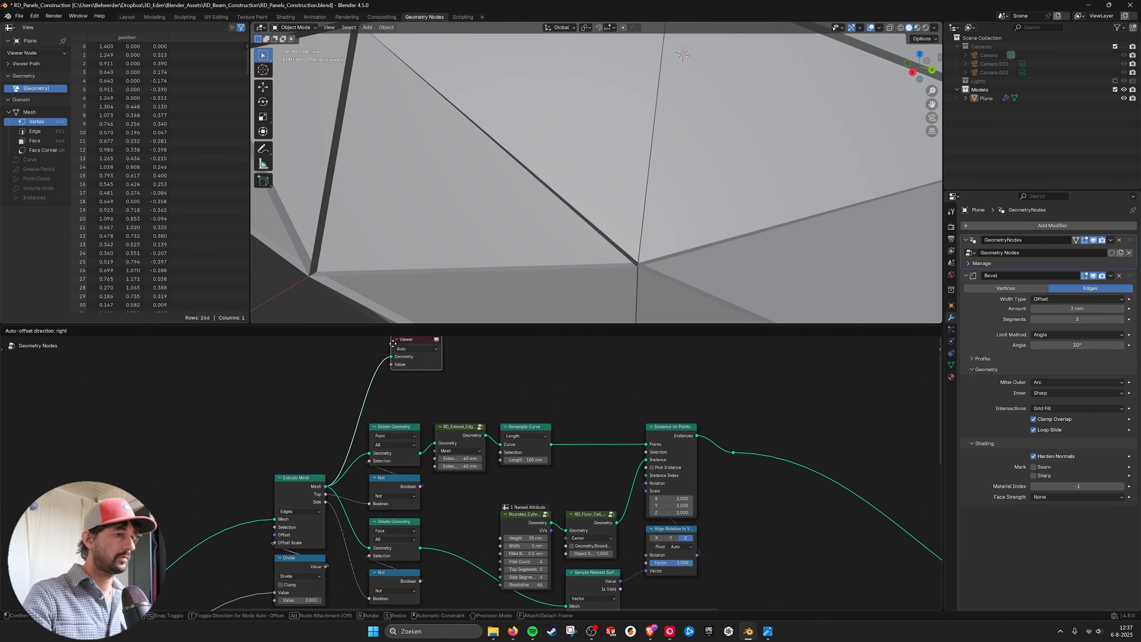
scroll(531, 221, down, 1)
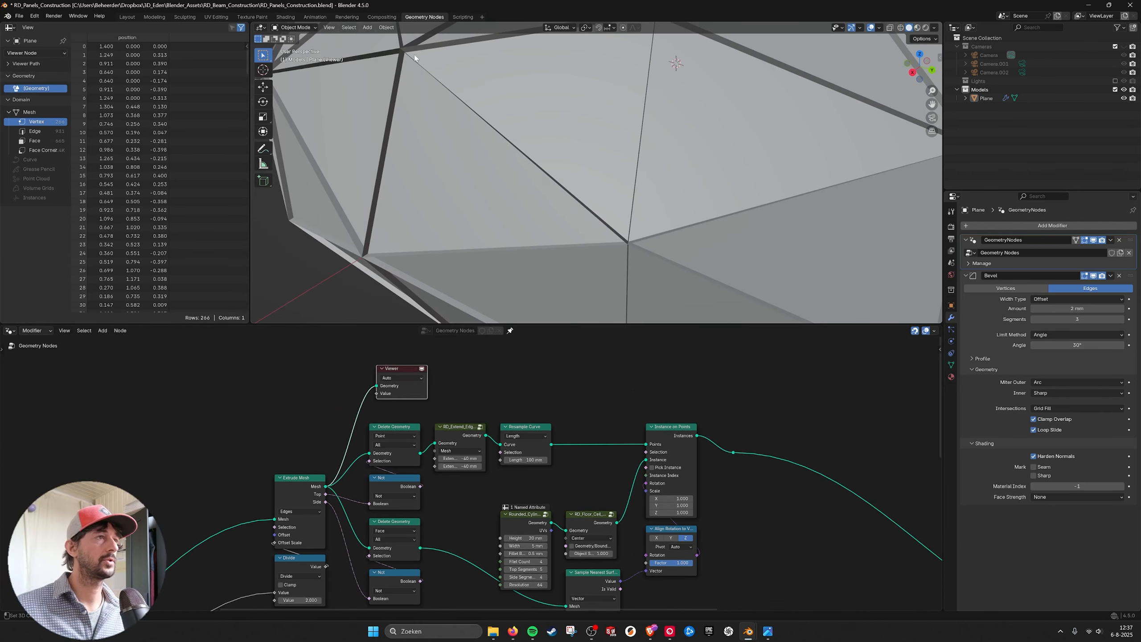
Preview the point-domain Delete Geometry output in the Viewer, toggling the Viewer off and on to compare it with the panelled mesh
mouse_move(407, 426)
middle_down()
mouse_move(398, 412)
mouse_move(413, 413)
middle_up()
ctrl+shift+click(425, 424)
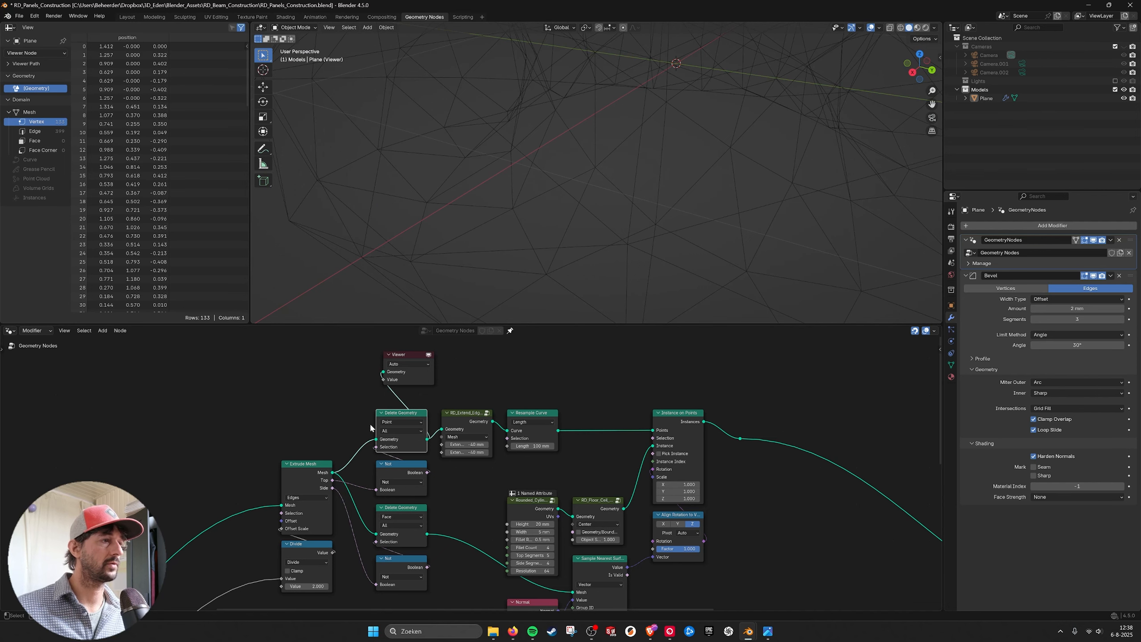
click(429, 355)
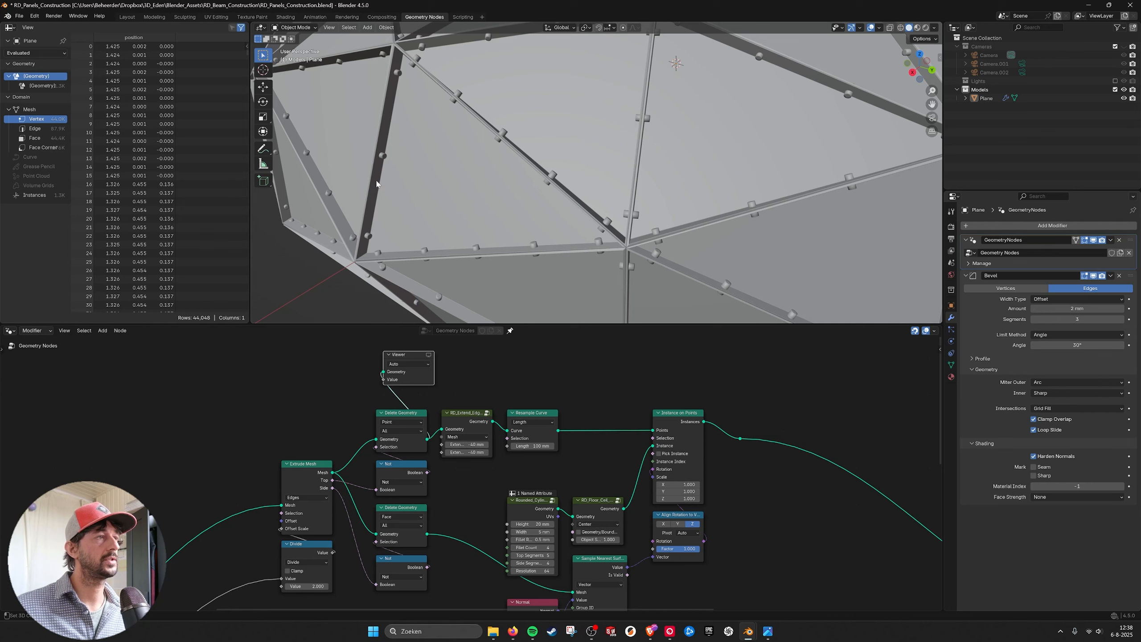
click(429, 355)
middle_drag(540, 435, 528, 430)
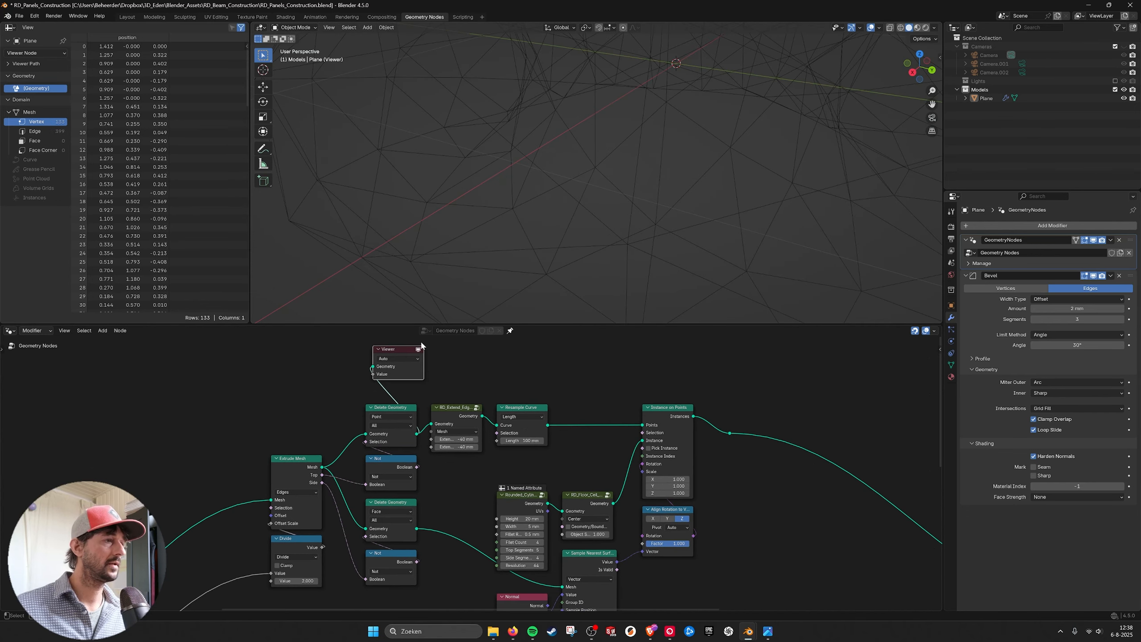
Move the Viewer node above Resample Curve and preview the output of the RD_Extend_Edg... group in it
drag(383, 358, 567, 373)
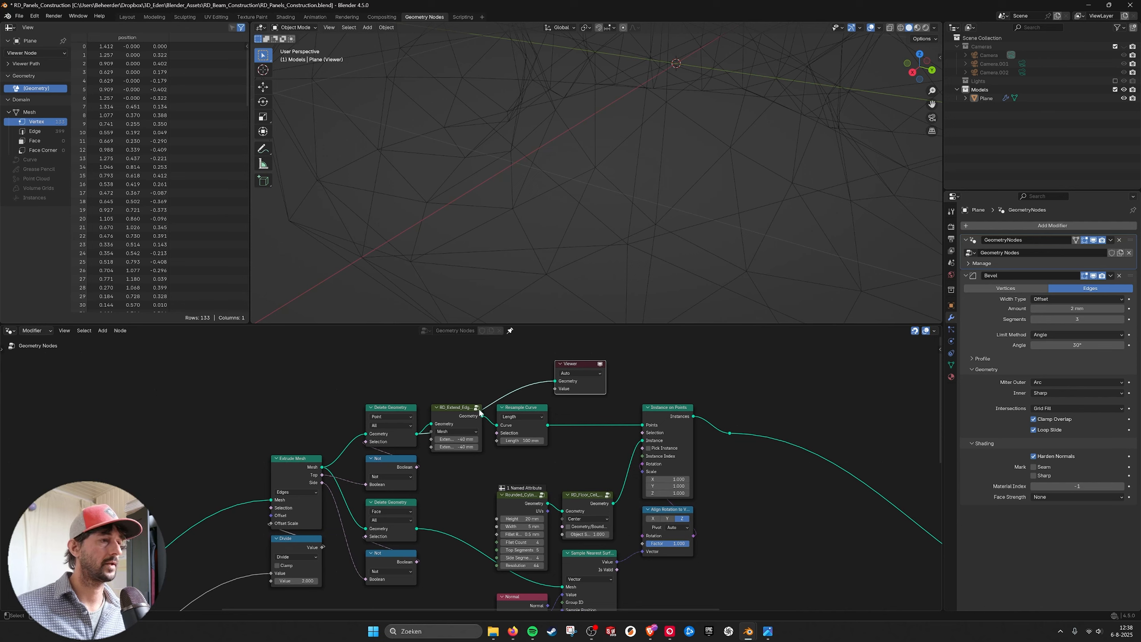
drag(483, 417, 556, 382)
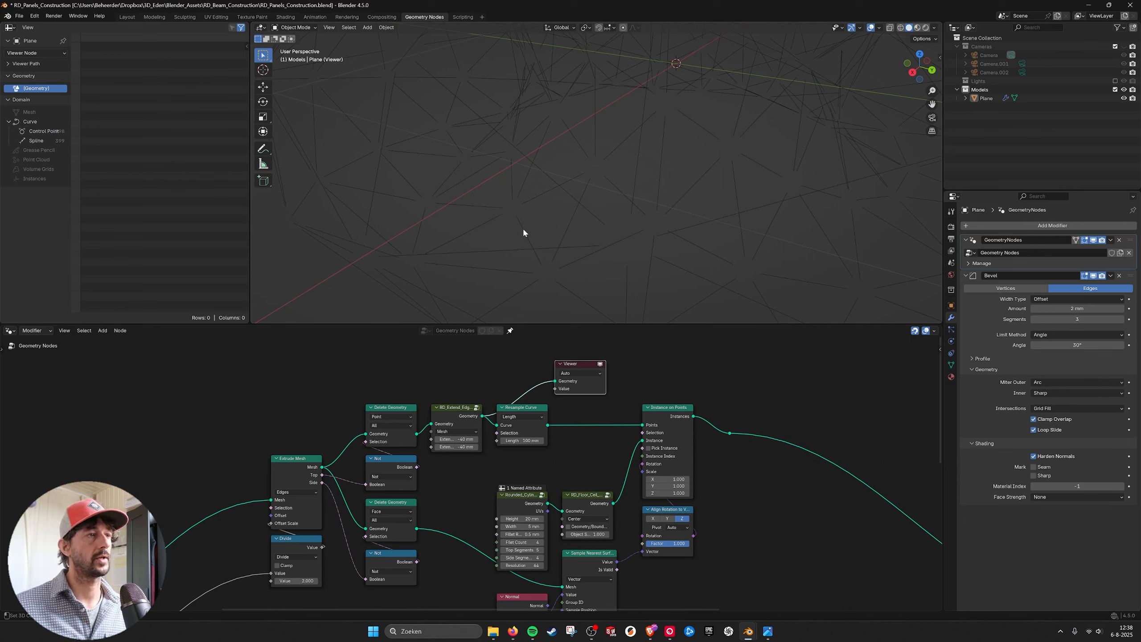
Compare the face-domain and point-domain Delete Geometry outputs in the Viewer, ending on the face-domain result
middle_drag(426, 499, 381, 509)
click(409, 465)
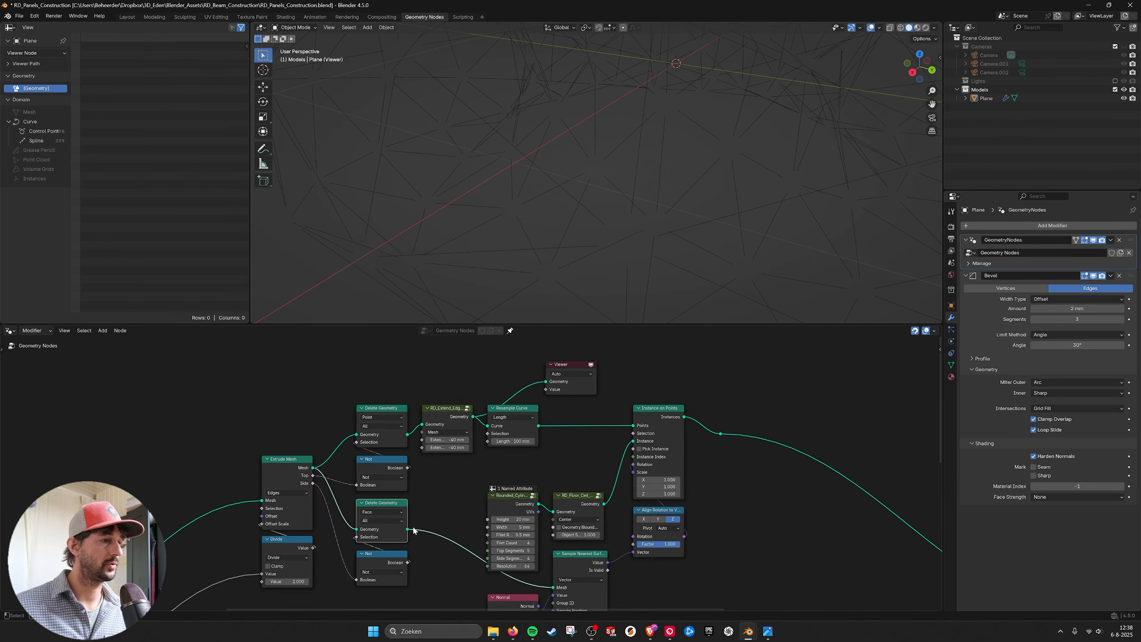
drag(406, 529, 547, 382)
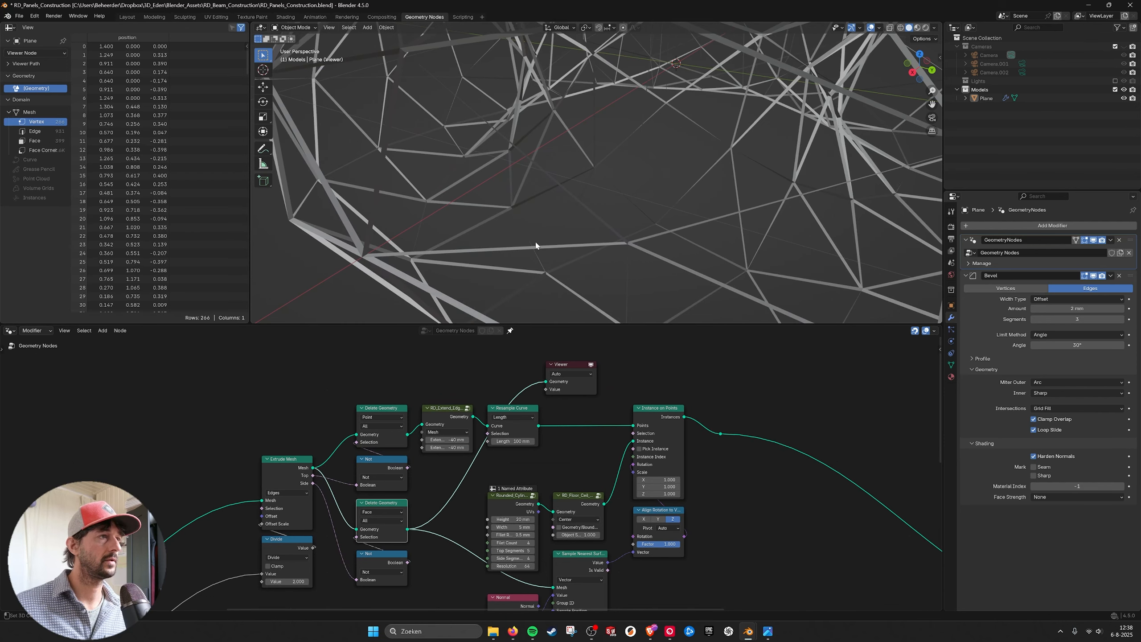
click(380, 560)
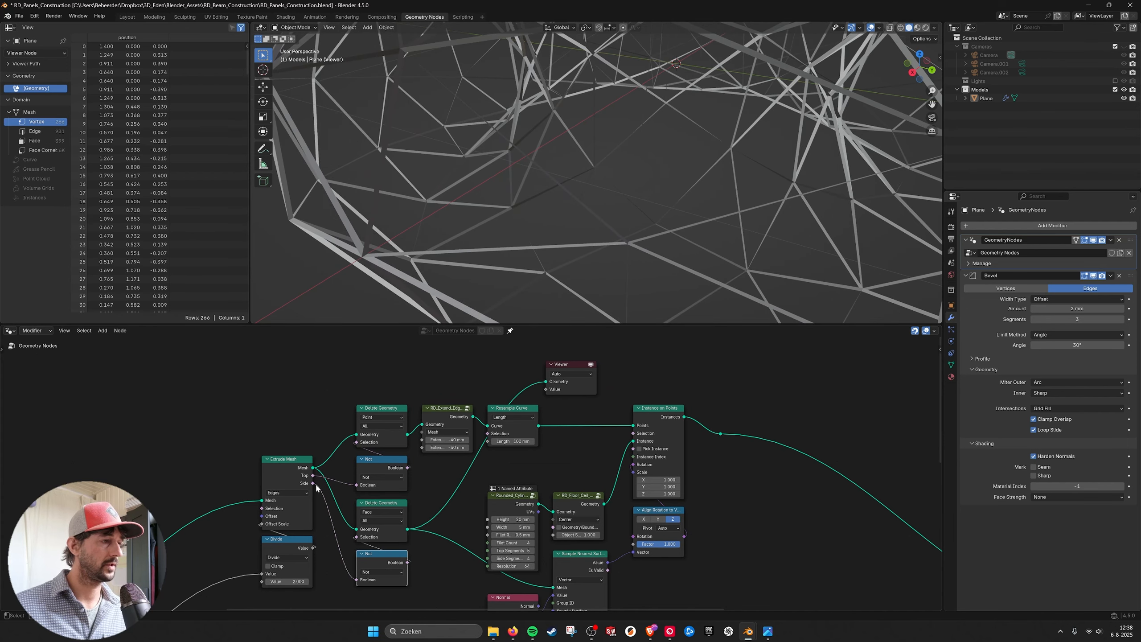
middle_drag(431, 476, 432, 484)
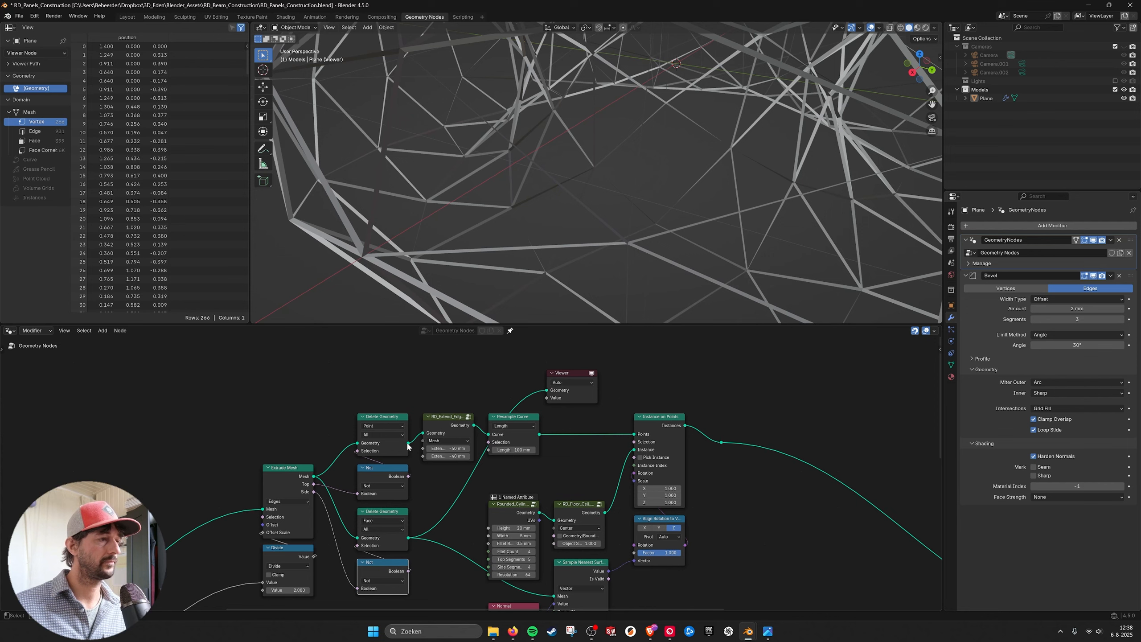
drag(408, 444, 544, 386)
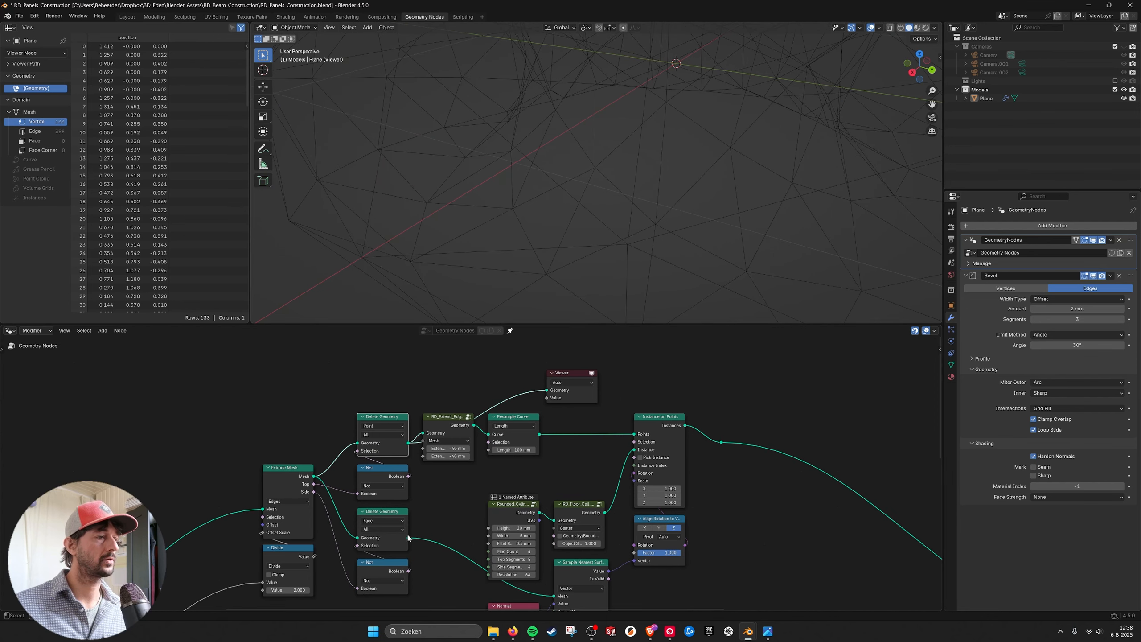
drag(408, 537, 546, 390)
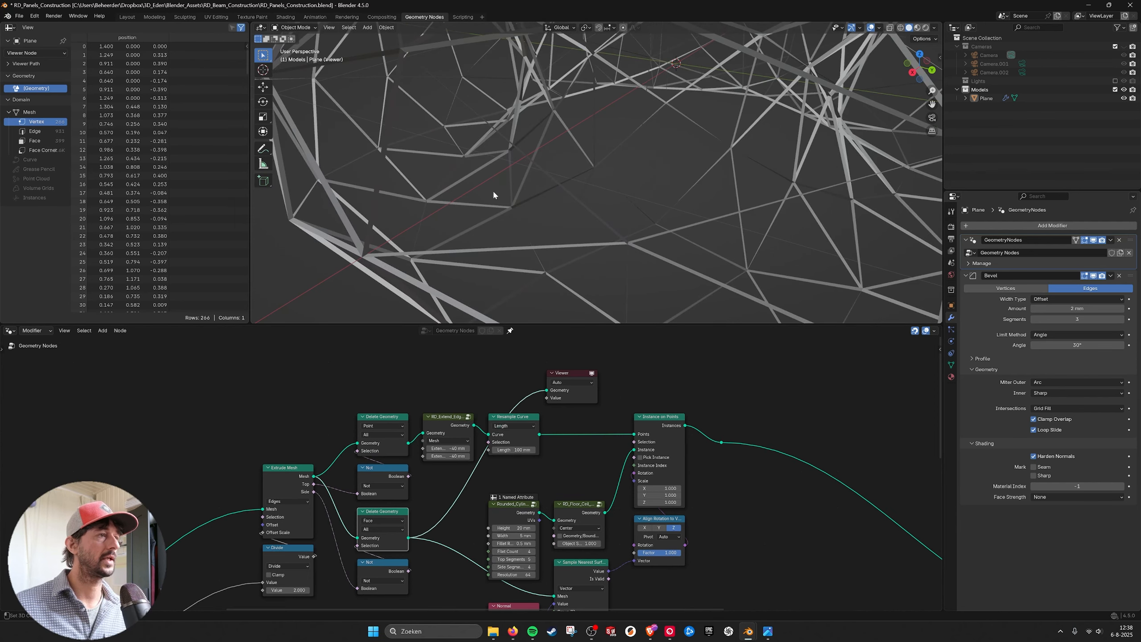
Relocate the Viewer beyond the Align Rotation node, examine Sample Nearest Surface, and preview the Instance on Points output
middle_drag(567, 416, 521, 396)
drag(523, 351, 741, 504)
middle_drag(704, 483, 661, 432)
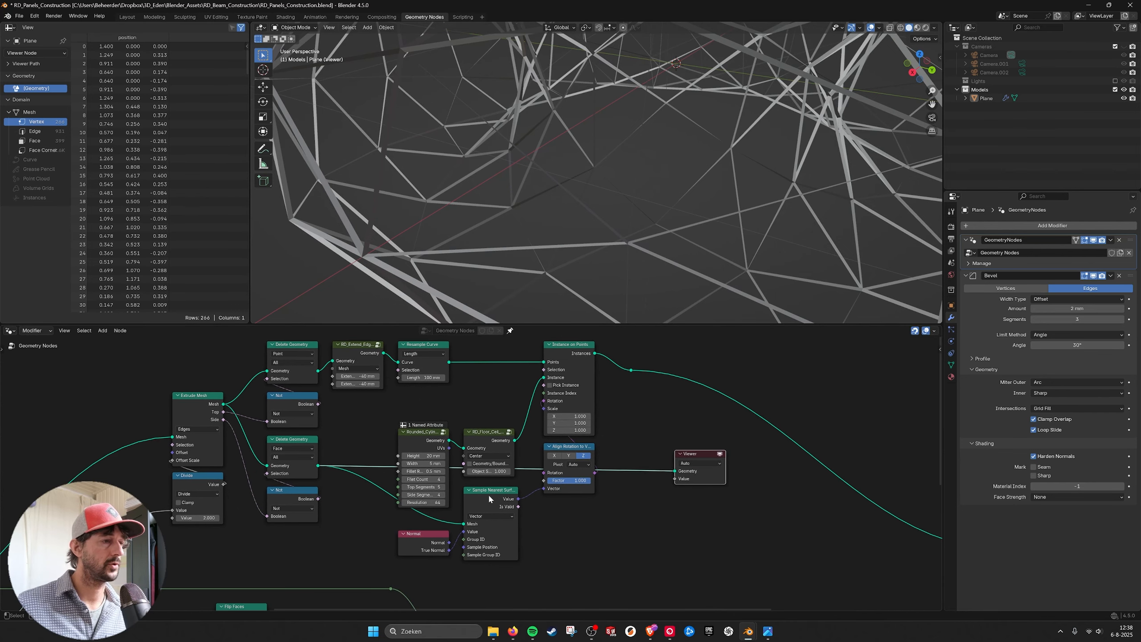
click(494, 496)
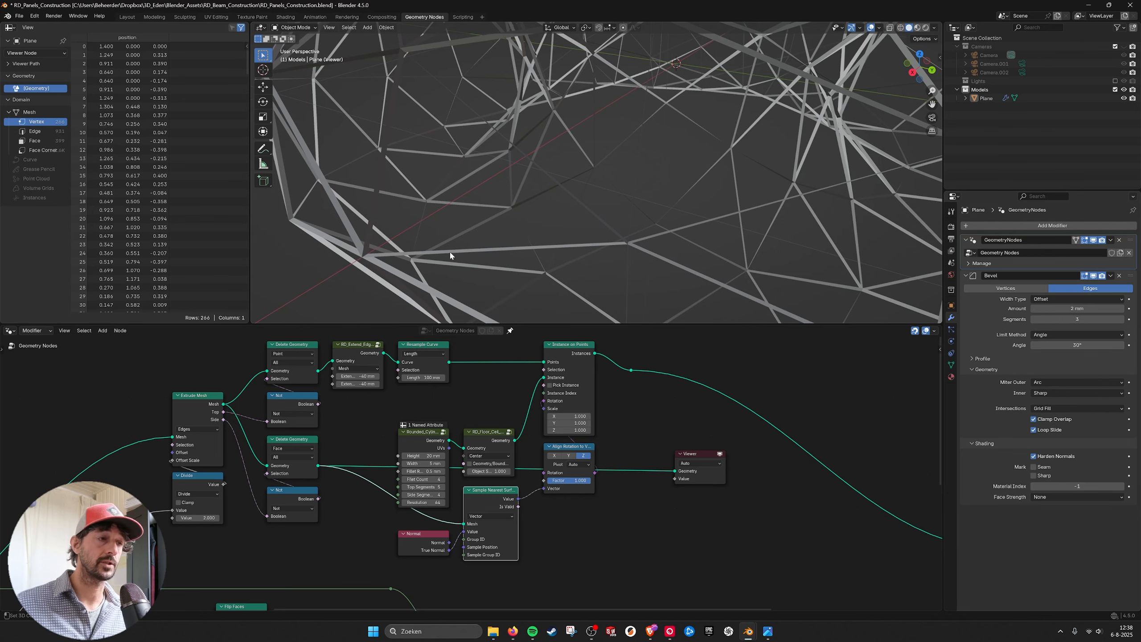
middle_drag(622, 404, 602, 407)
drag(576, 357, 663, 475)
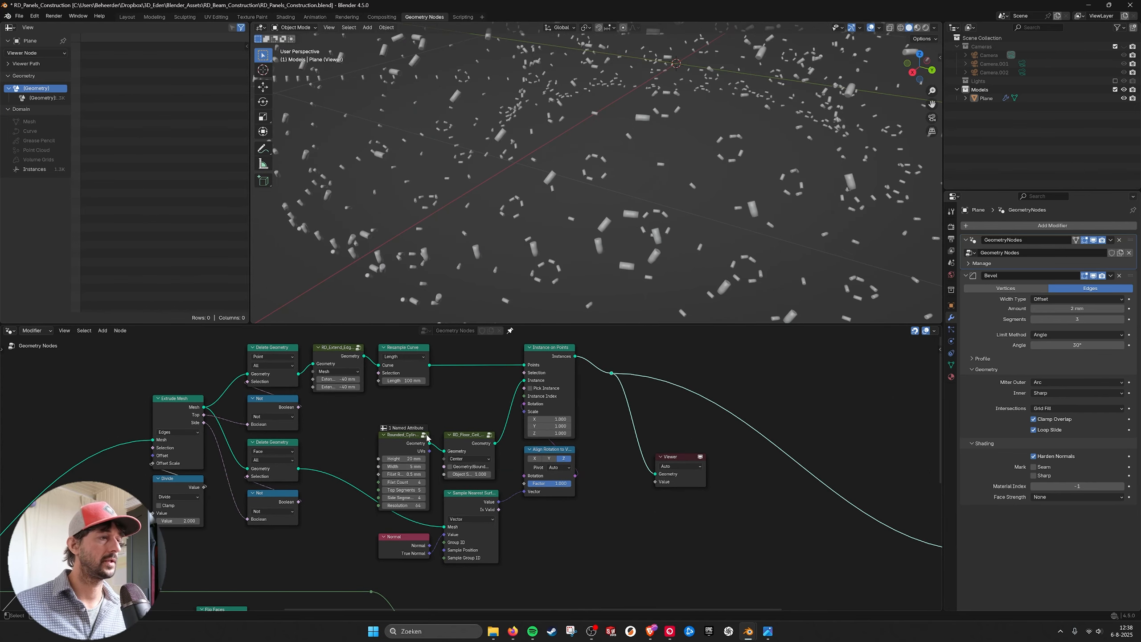
Preview the Rounded_Cylinder bolt shape in the Viewer and inspect it close up at the world origin
scroll(422, 439, up, 2)
drag(419, 436, 704, 473)
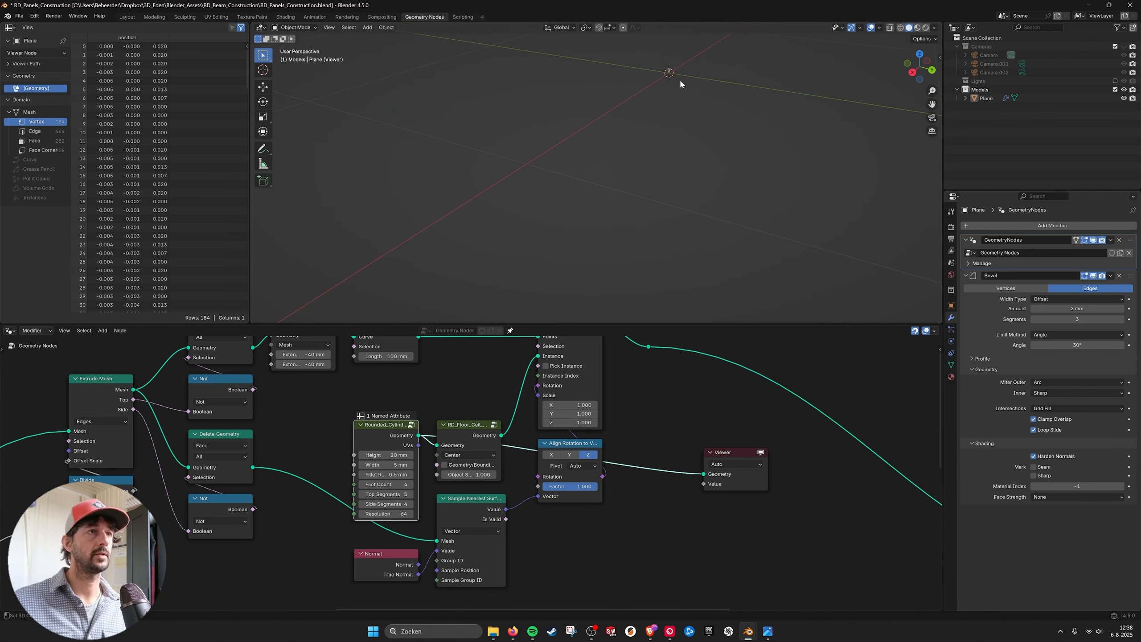
click(669, 73)
key(KP_Decimal)
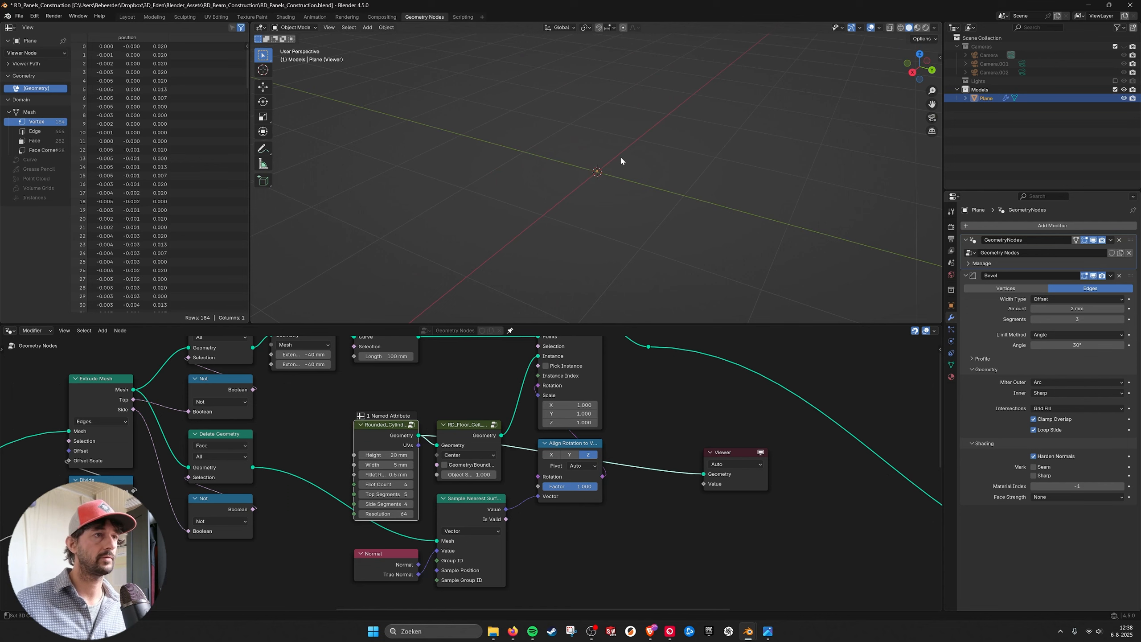
scroll(625, 158, up, 12)
mouse_move(662, 143)
middle_down()
mouse_move(624, 148)
mouse_move(621, 135)
mouse_move(651, 150)
mouse_move(641, 142)
middle_up()
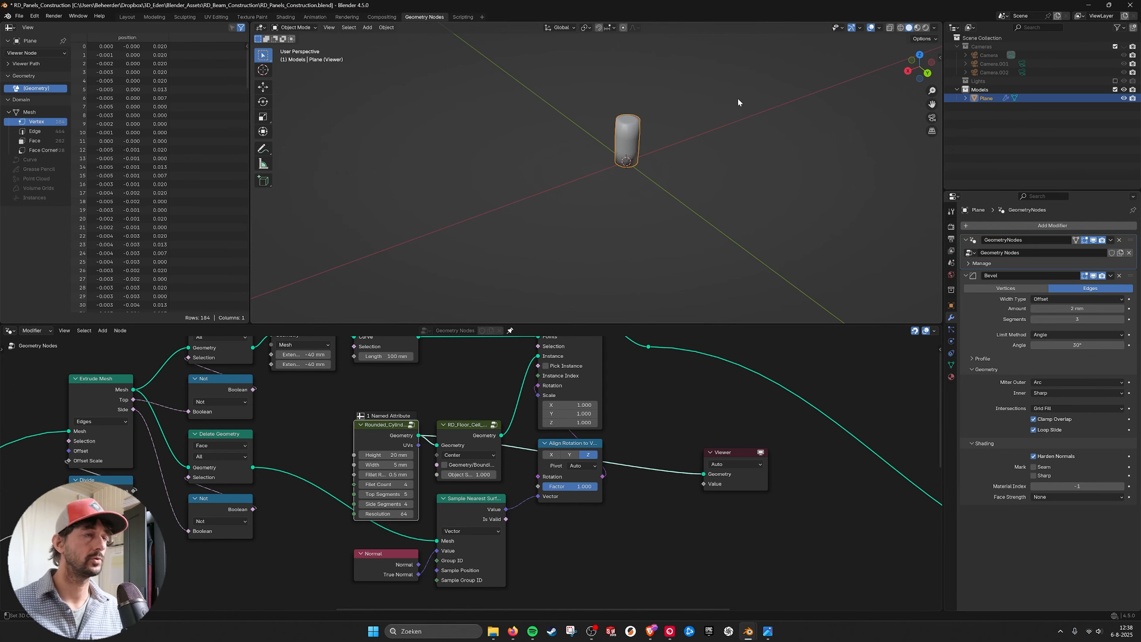
middle_drag(740, 102, 640, 172)
scroll(639, 169, up, 1)
Preview the RD_Floor_Ceil group's output in the Viewer to inspect the centred bolt
middle_drag(587, 340, 596, 353)
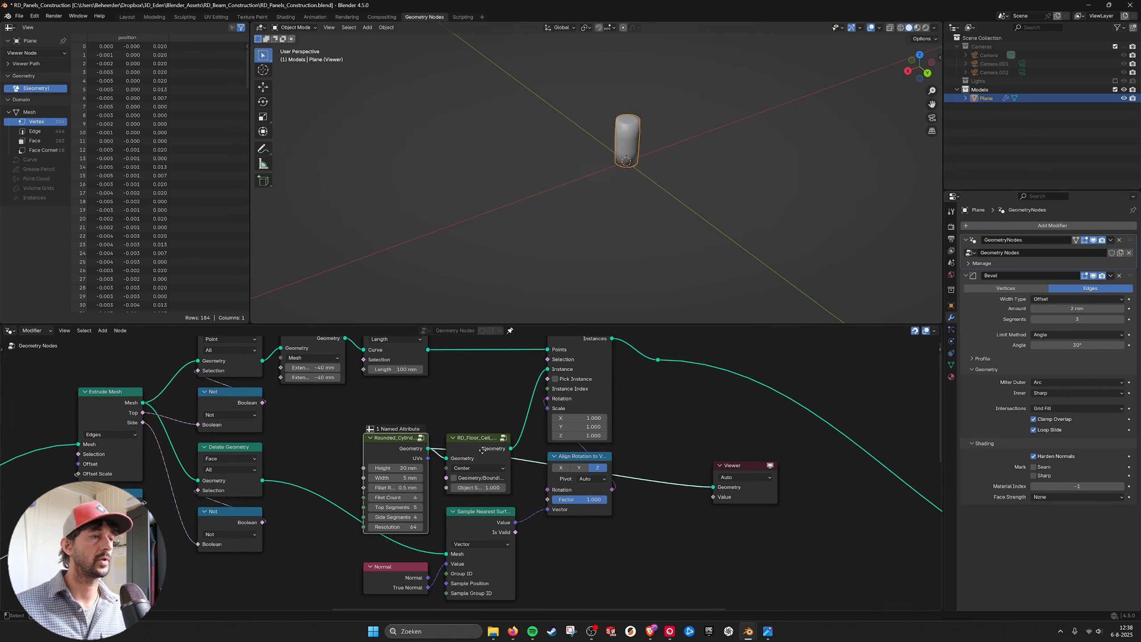
drag(511, 450, 713, 489)
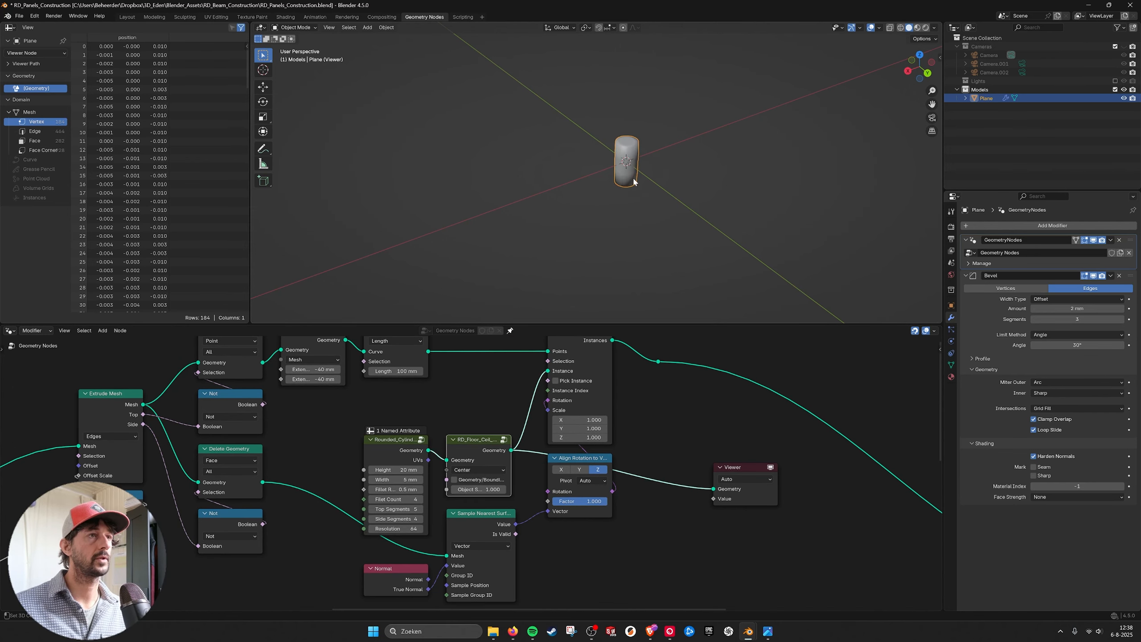
click(481, 470)
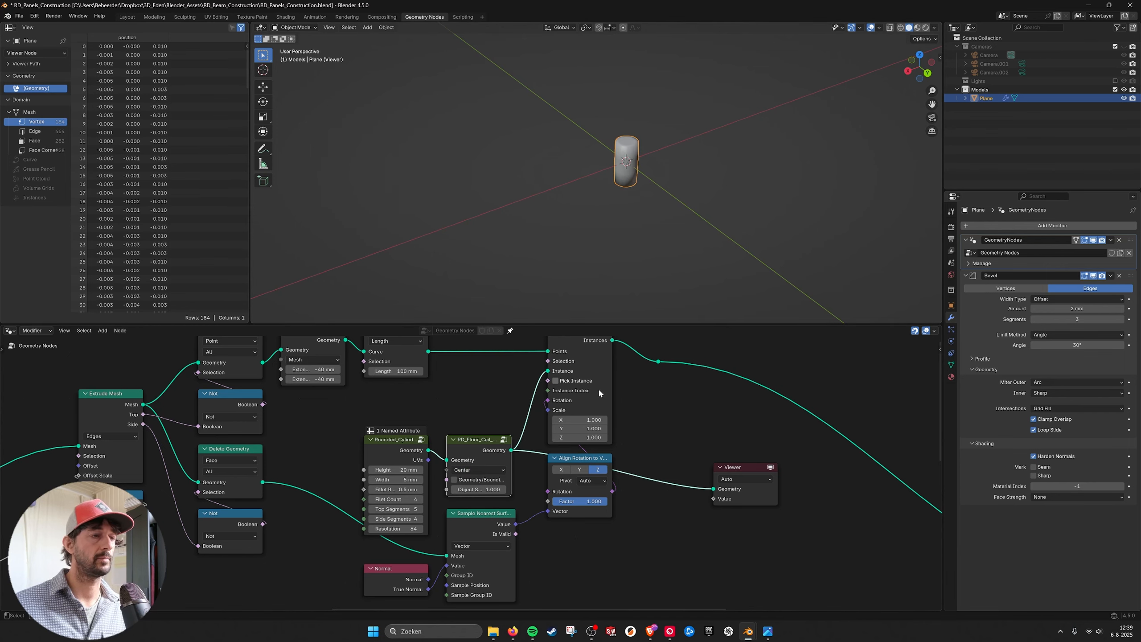
Preview the Instance on Points output again and examine how Align Rotation to Vector receives the sampled surface normals
middle_drag(598, 393, 600, 400)
drag(660, 368, 719, 495)
shift+scroll(587, 425, down, 3)
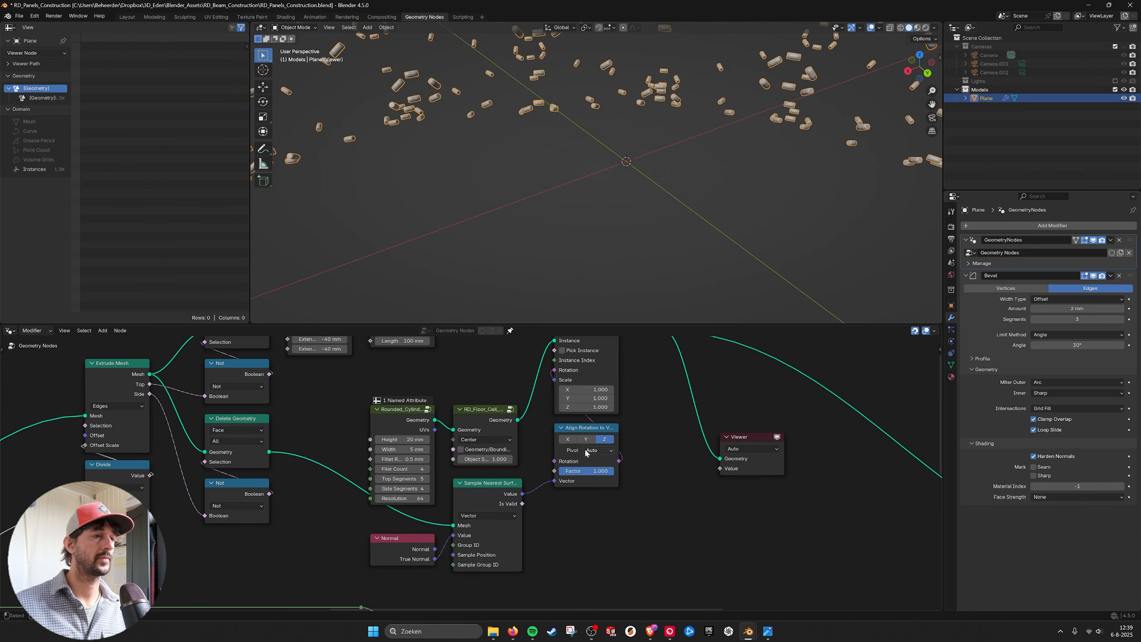
click(588, 429)
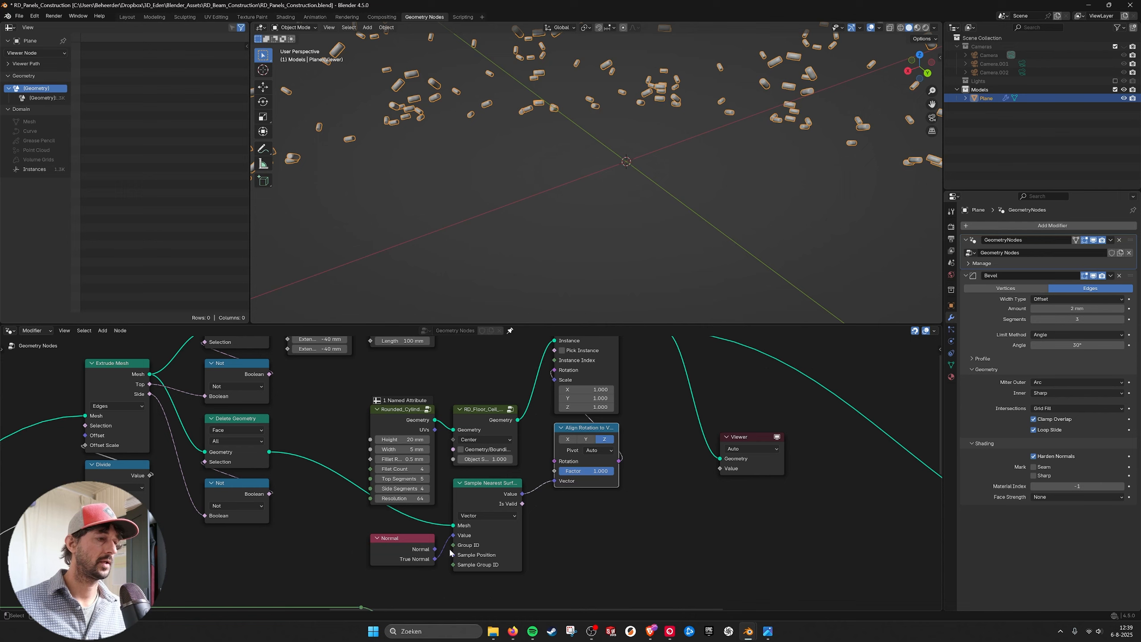
middle_drag(630, 393, 632, 408)
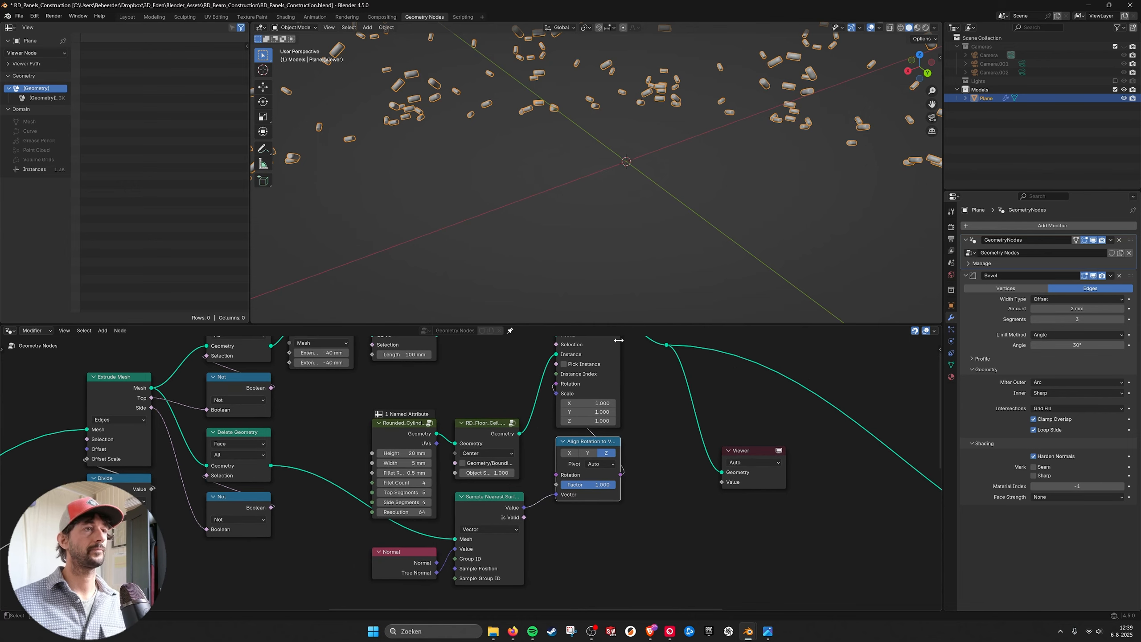
Inspect all the bolt instances from farther away, and deactivate the Viewer to return to the full panelled torus
scroll(624, 212, down, 5)
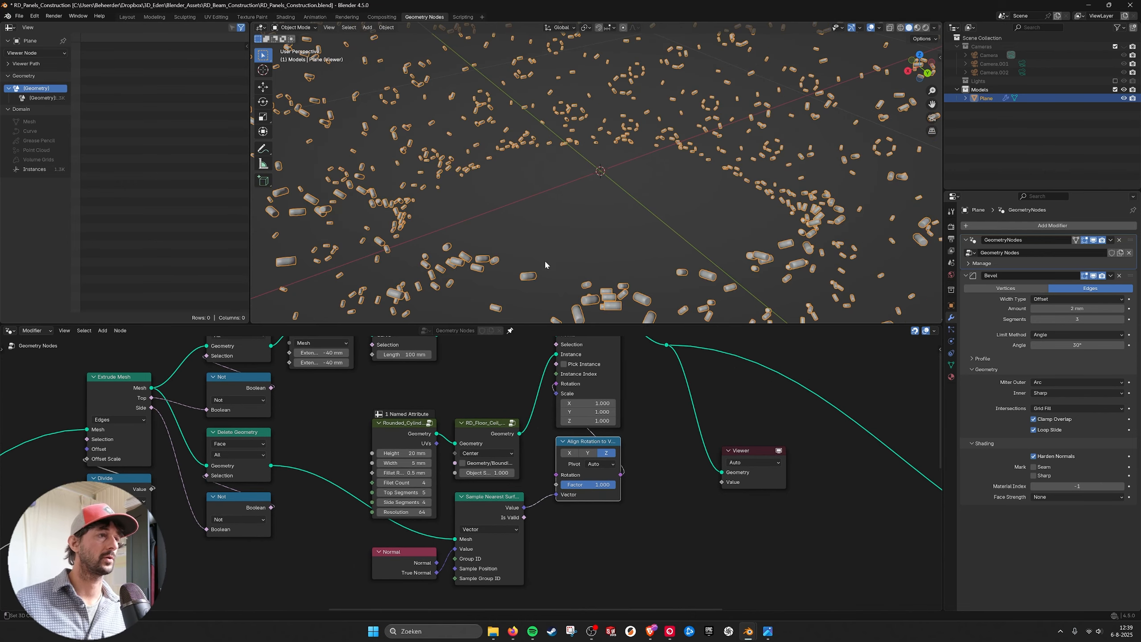
scroll(615, 398, down, 1)
middle_drag(615, 391, 545, 391)
scroll(617, 401, down, 1)
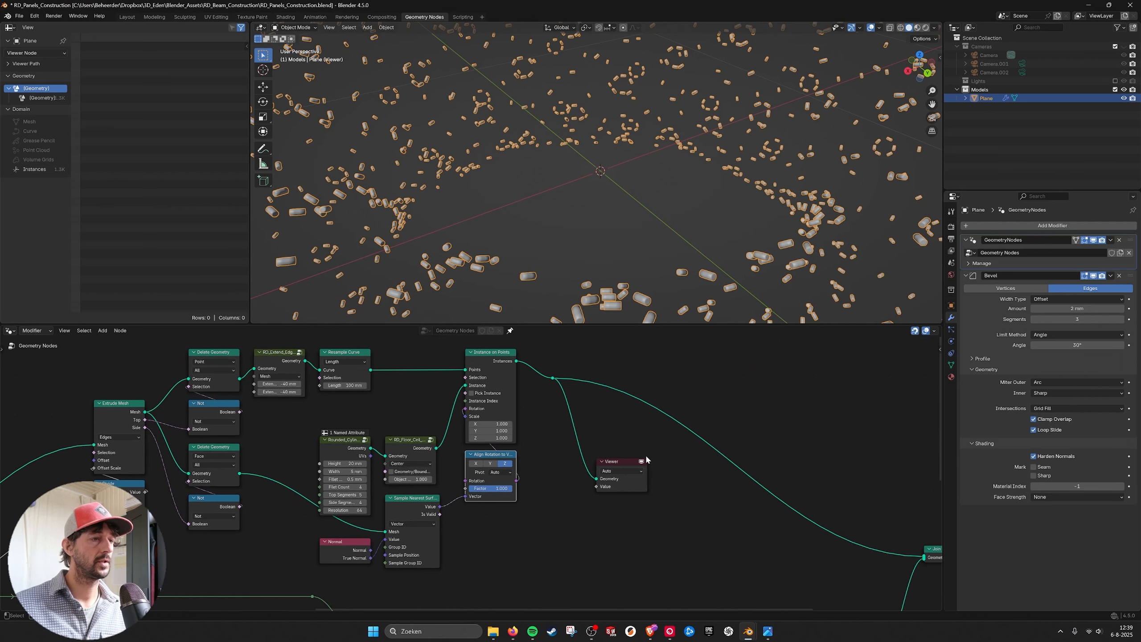
click(642, 463)
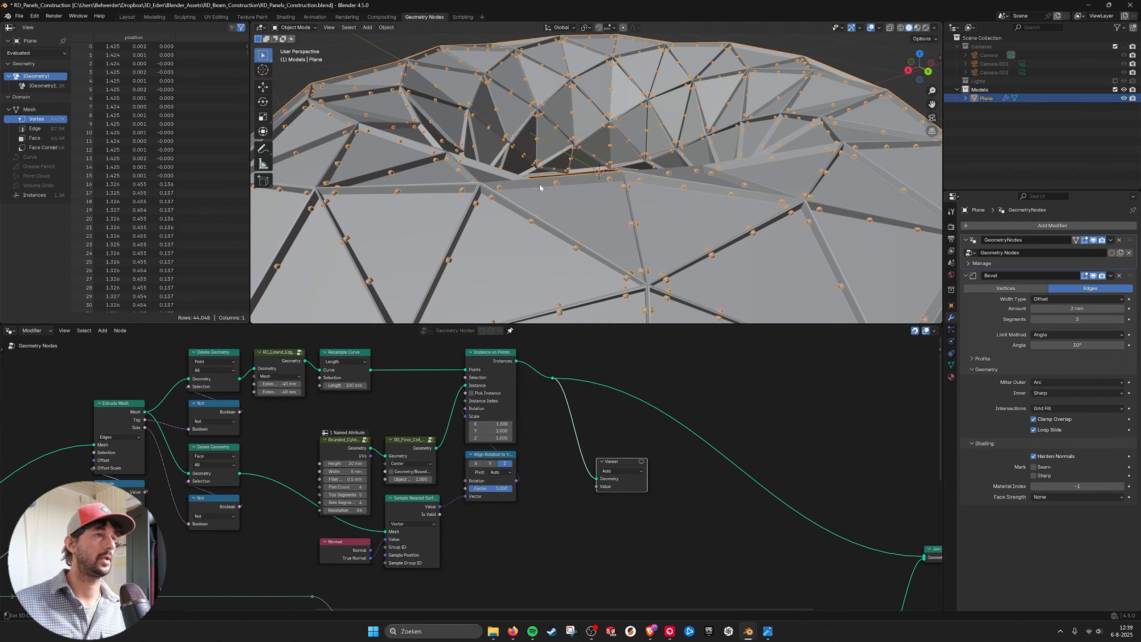
Try a 60 mm Length on the Resample Curve node for denser bolt spacing, and undo the change
scroll(452, 397, up, 2)
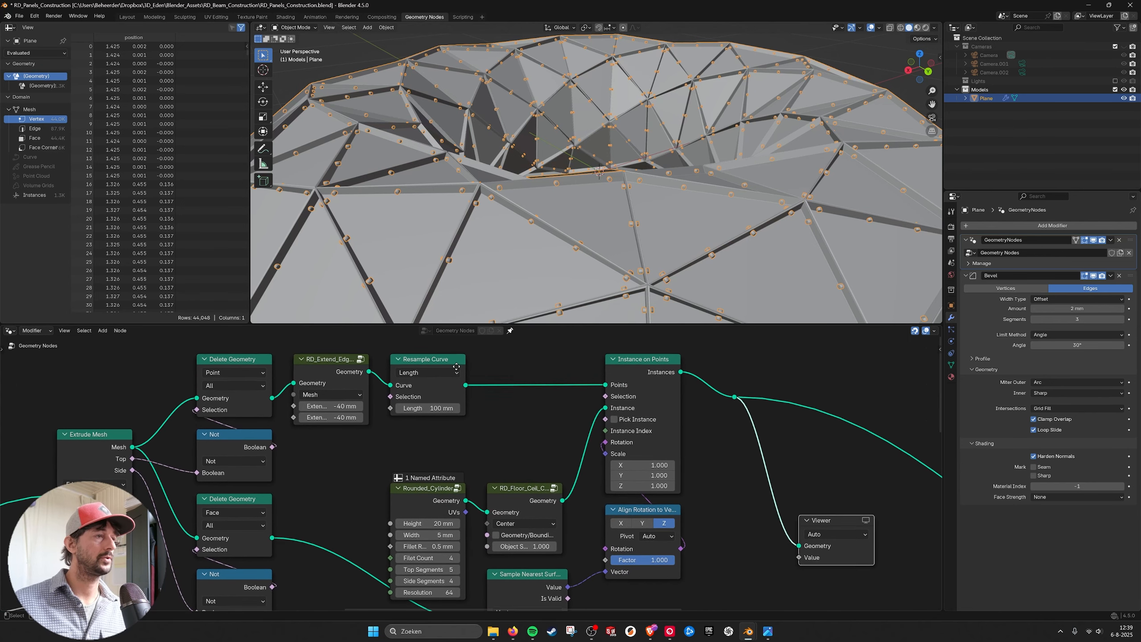
mouse_move(439, 409)
mouse_down()
mouse_move(468, 410)
mouse_move(427, 410)
mouse_up()
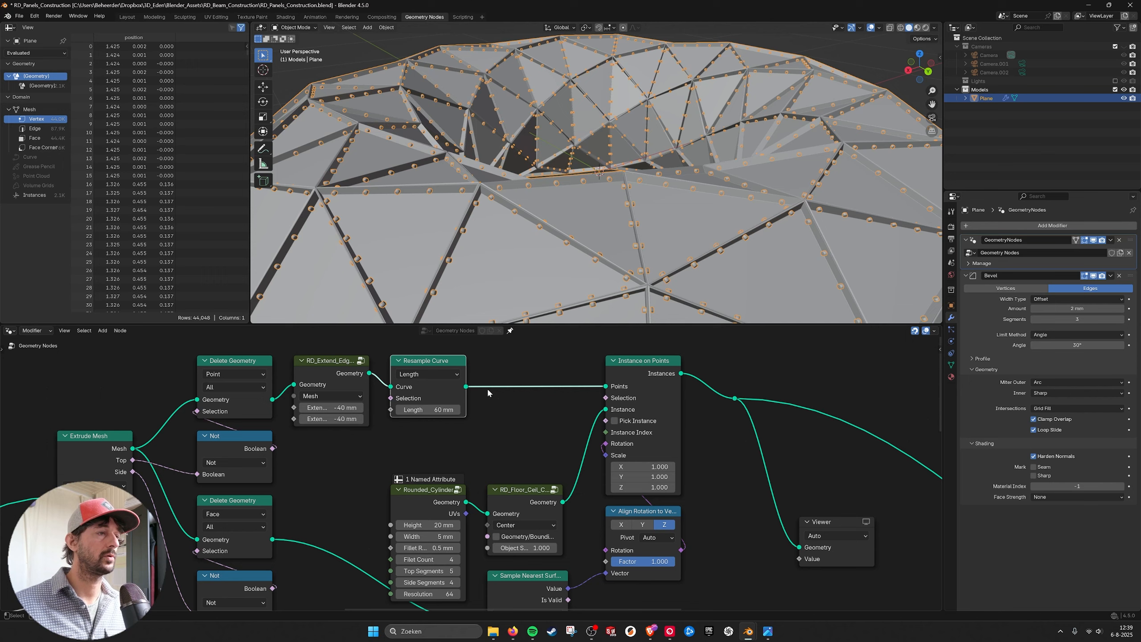
key(ctrl+z)
key(ctrl+z)
scroll(619, 188, down, 3)
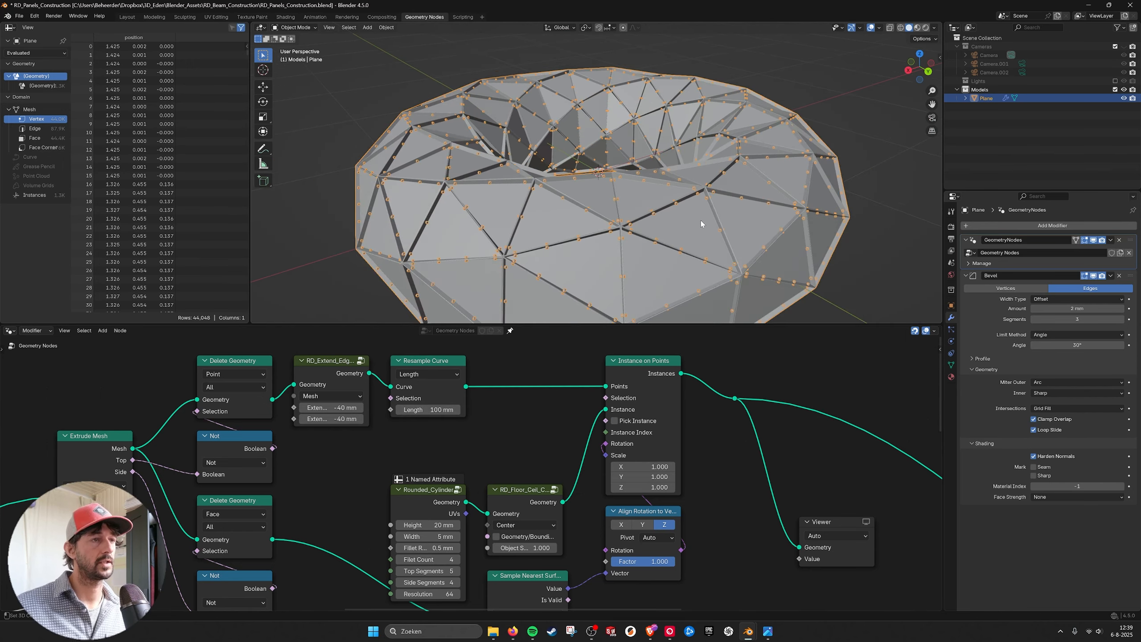
Deselect the plane and inspect the bolts along the panel edges around the torus's inner opening
middle_drag(700, 220, 725, 248)
click(911, 175)
middle_drag(912, 173, 777, 199)
scroll(620, 211, up, 3)
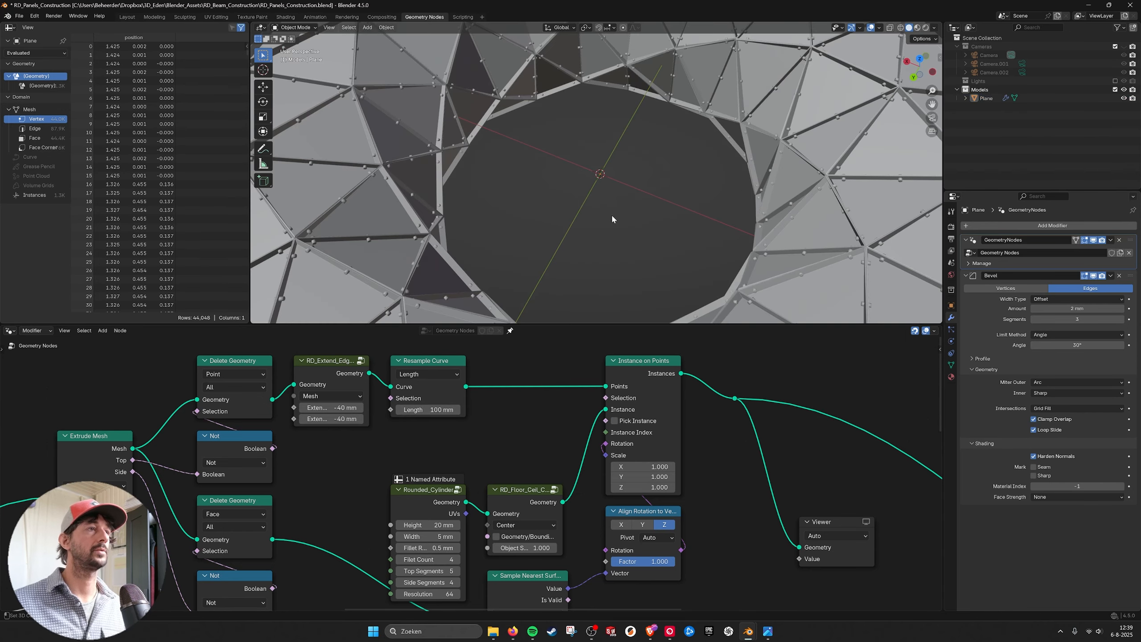
middle_drag(612, 219, 638, 211)
Open the RD_Extend_Edges group, examine its Capture Attribute and Set Position chain, and return to the main node tree
middle_drag(353, 382, 443, 378)
click(446, 367)
key(Tab)
scroll(532, 409, down, 4)
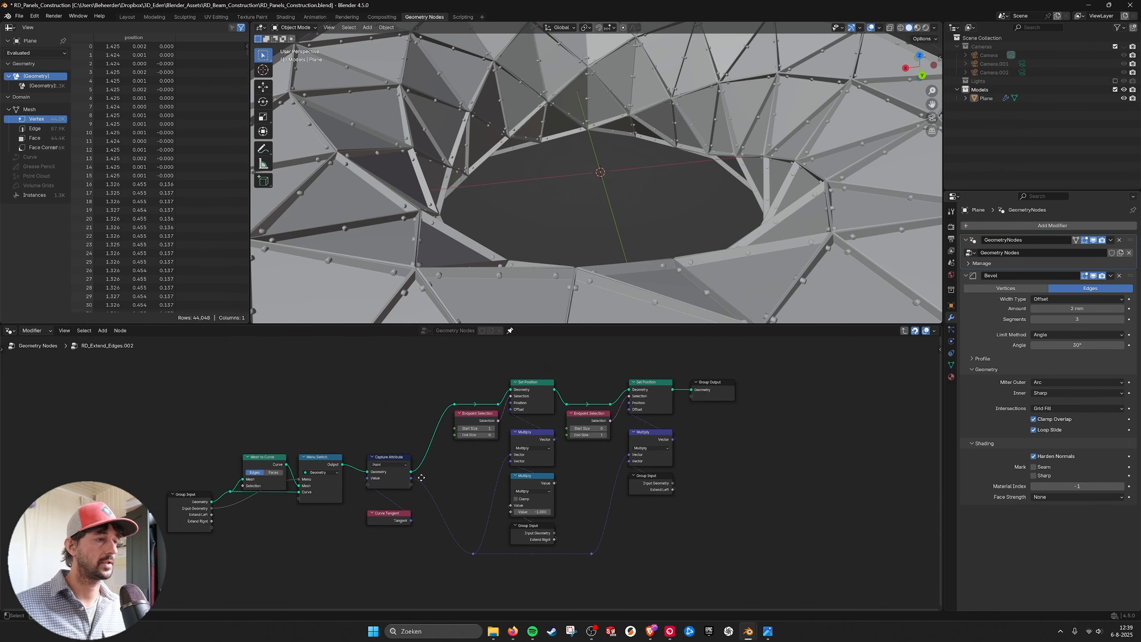
scroll(426, 473, up, 3)
middle_drag(429, 459, 425, 477)
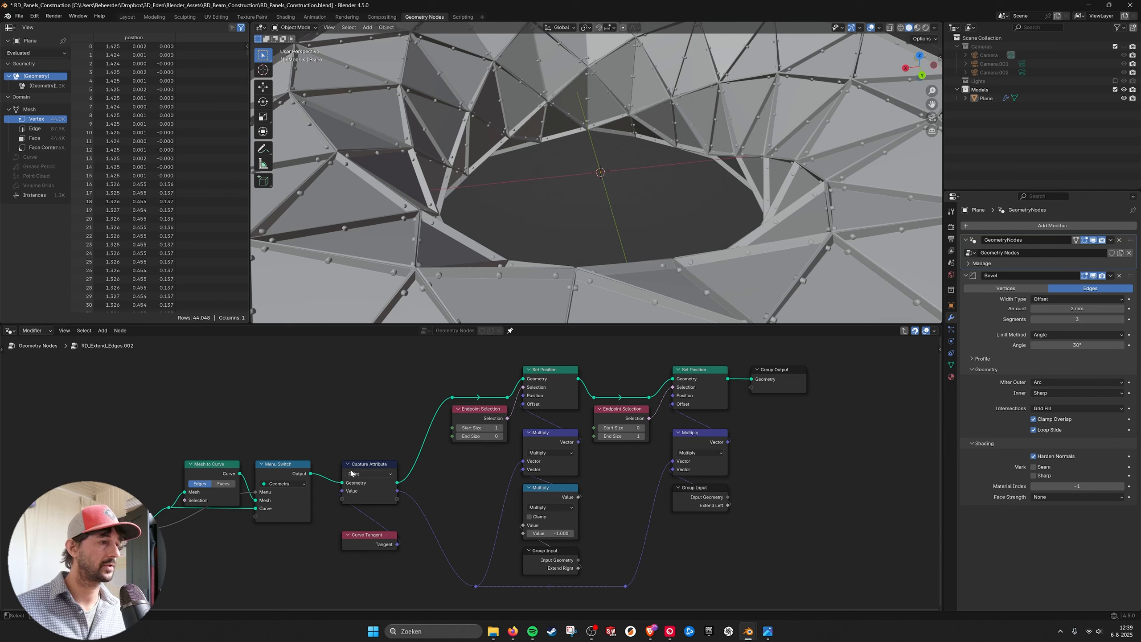
click(363, 468)
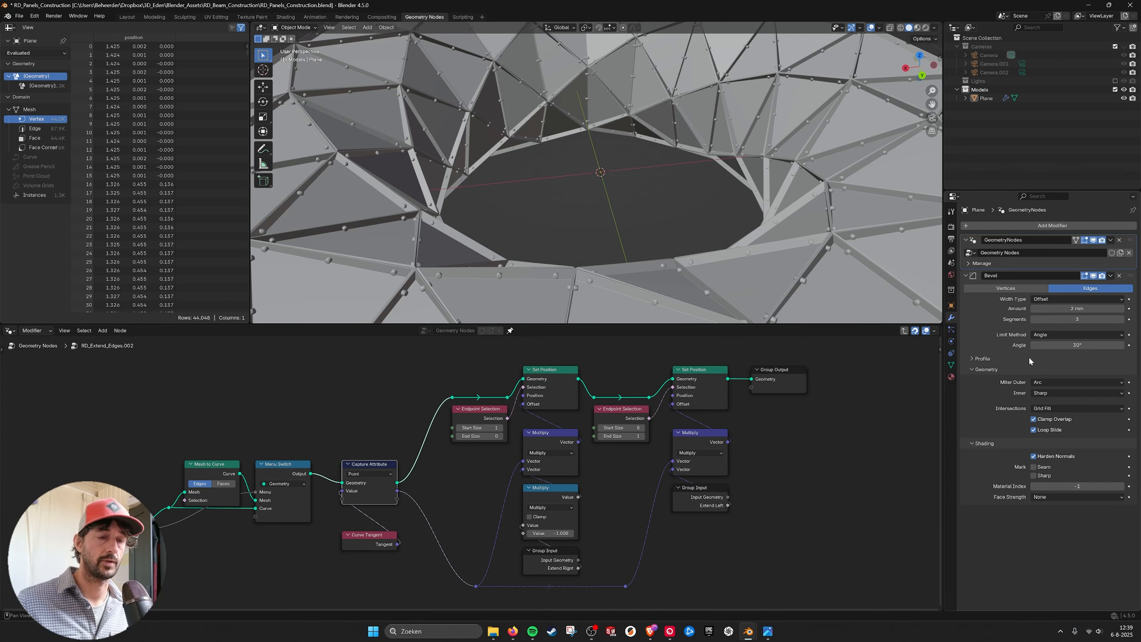
click(906, 331)
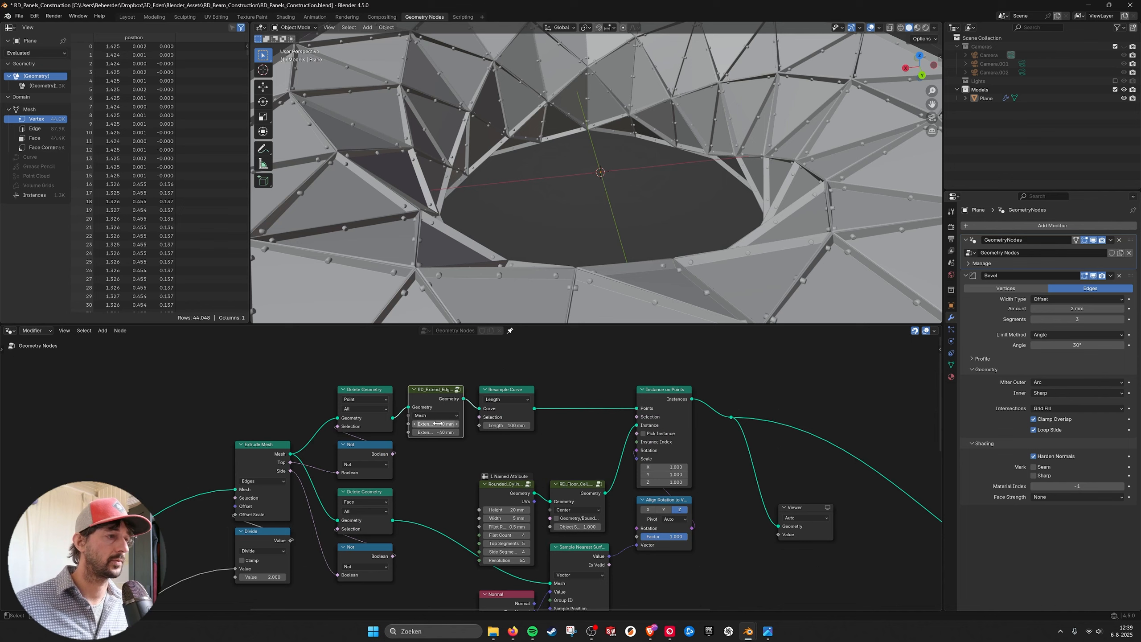
drag(436, 423, 508, 409)
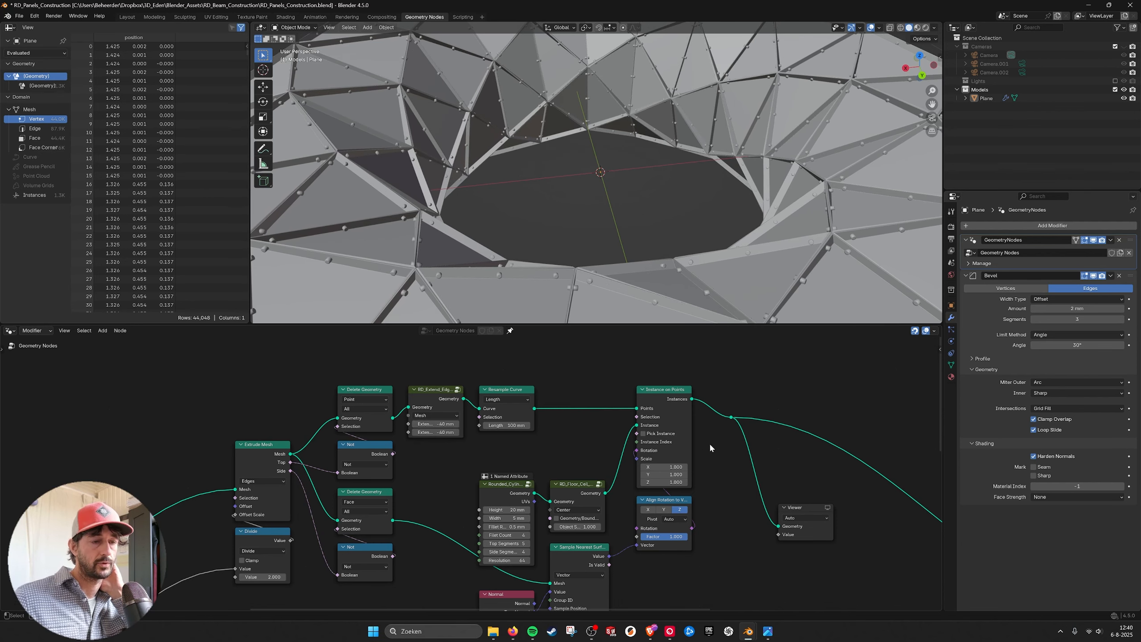
Delete the Viewer node beside the Instance on Points output
middle_drag(867, 505, 418, 342)
click(696, 501)
key(x)
scroll(712, 394, down, 3)
middle_drag(743, 399, 642, 414)
scroll(647, 416, up, 1)
scroll(710, 424, down, 6)
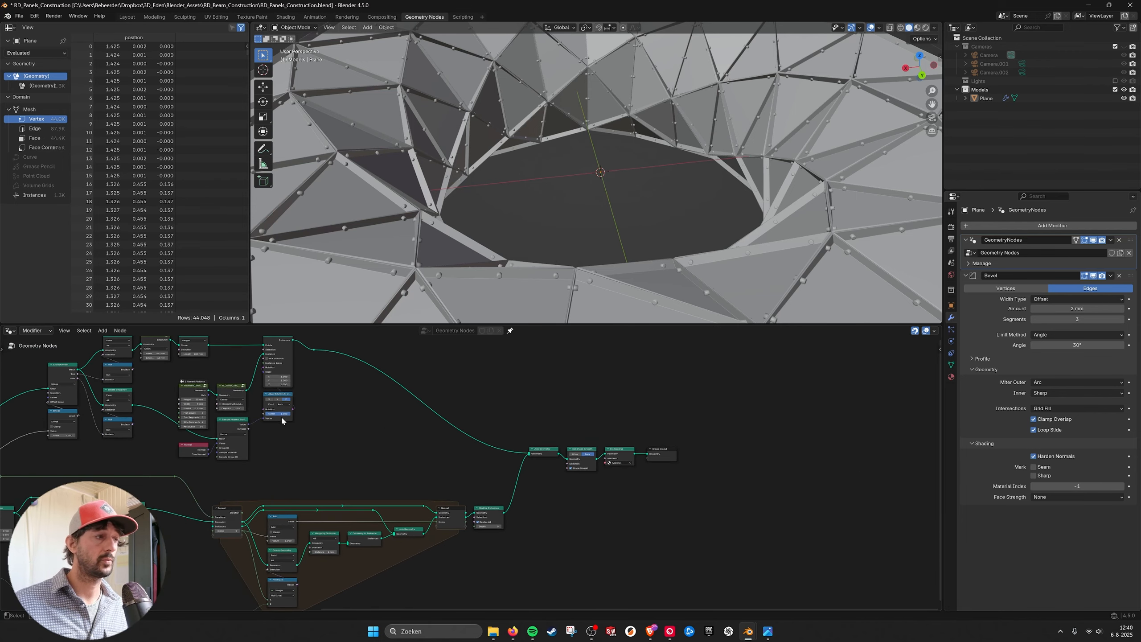
Switch the viewport to Material Preview shading and inspect the metallic panels of the torus
middle_drag(282, 420, 611, 451)
scroll(663, 427, up, 1)
scroll(656, 417, down, 2)
scroll(620, 416, up, 1)
scroll(633, 175, down, 4)
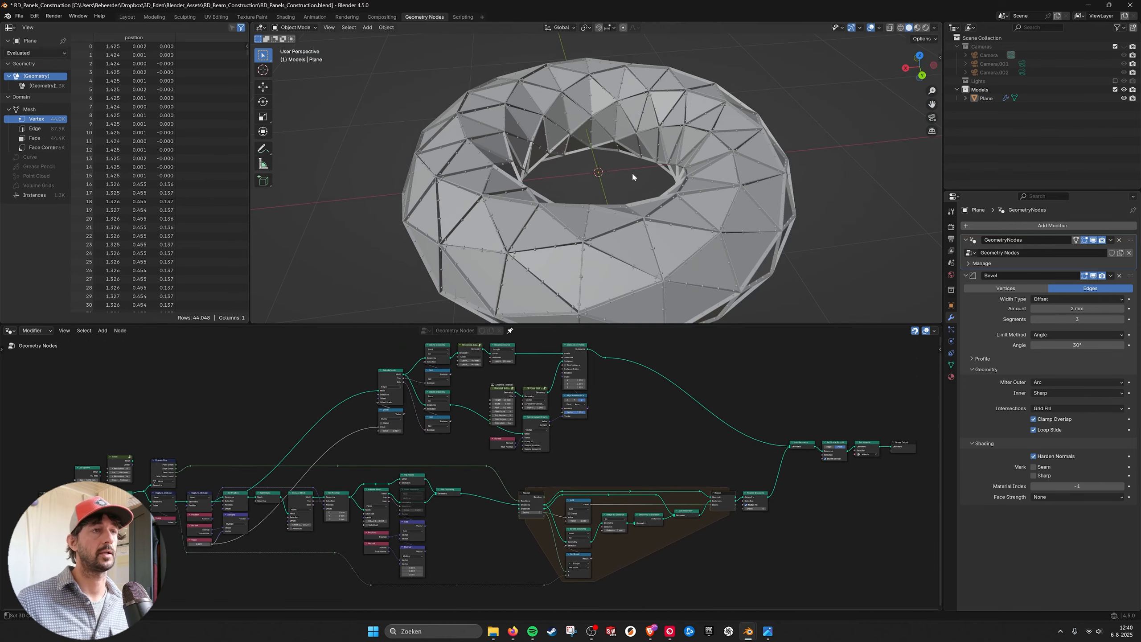
click(918, 28)
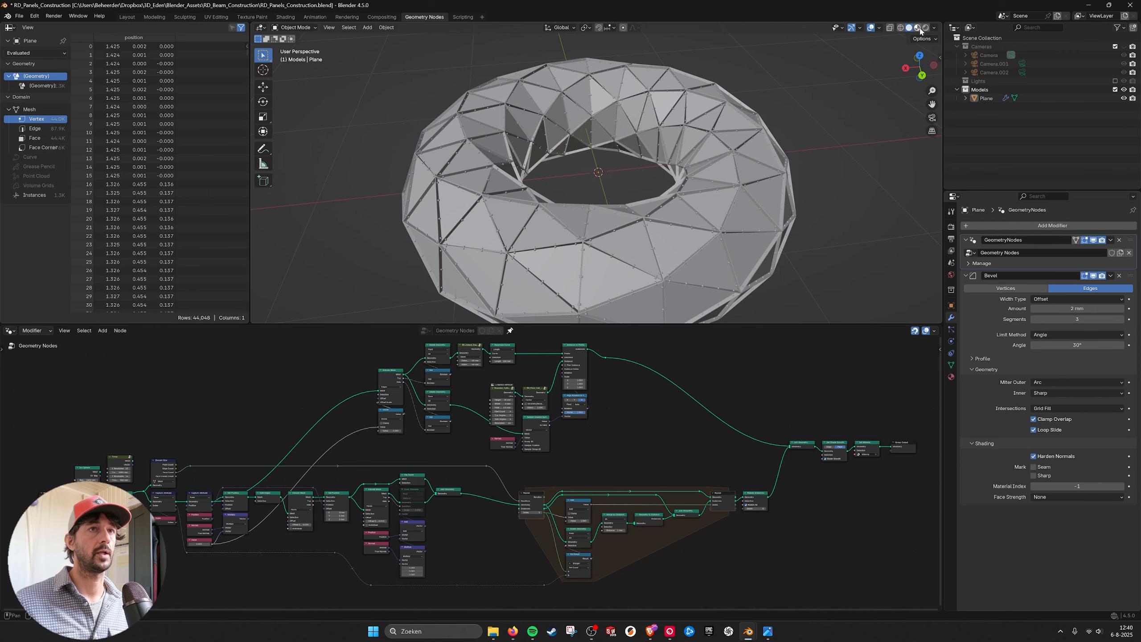
mouse_move(782, 148)
middle_down()
mouse_move(764, 104)
mouse_move(743, 89)
mouse_move(685, 134)
mouse_move(631, 149)
mouse_move(805, 188)
middle_up()
scroll(678, 136, up, 5)
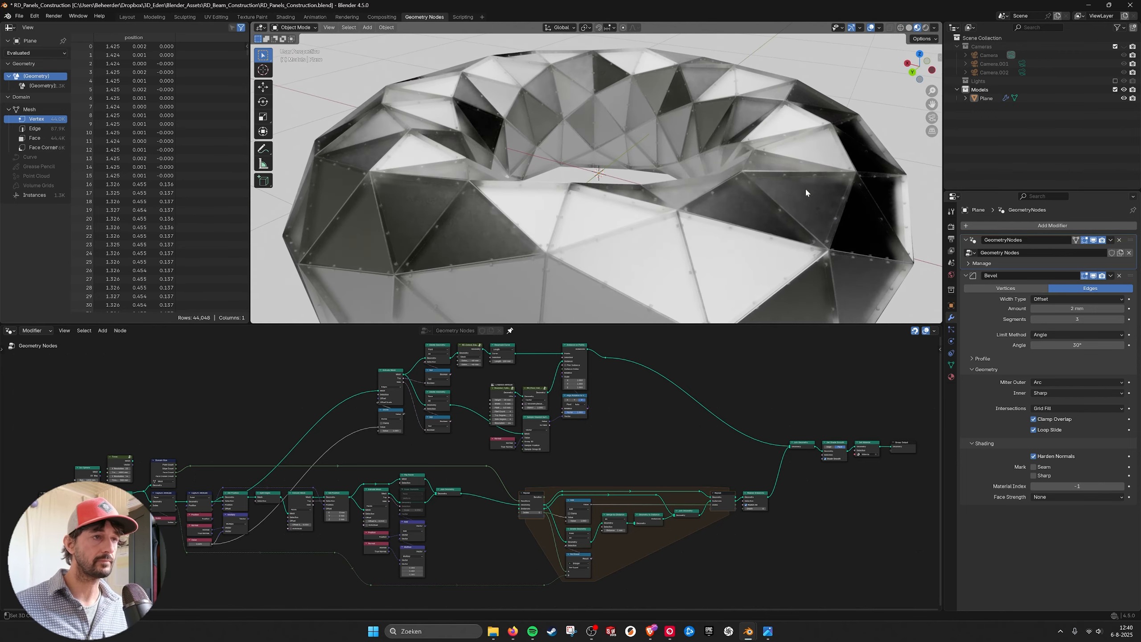
Compare the panelled torus with the bolted steel structure in the reference photo IMG_2122.JPG
click(767, 632)
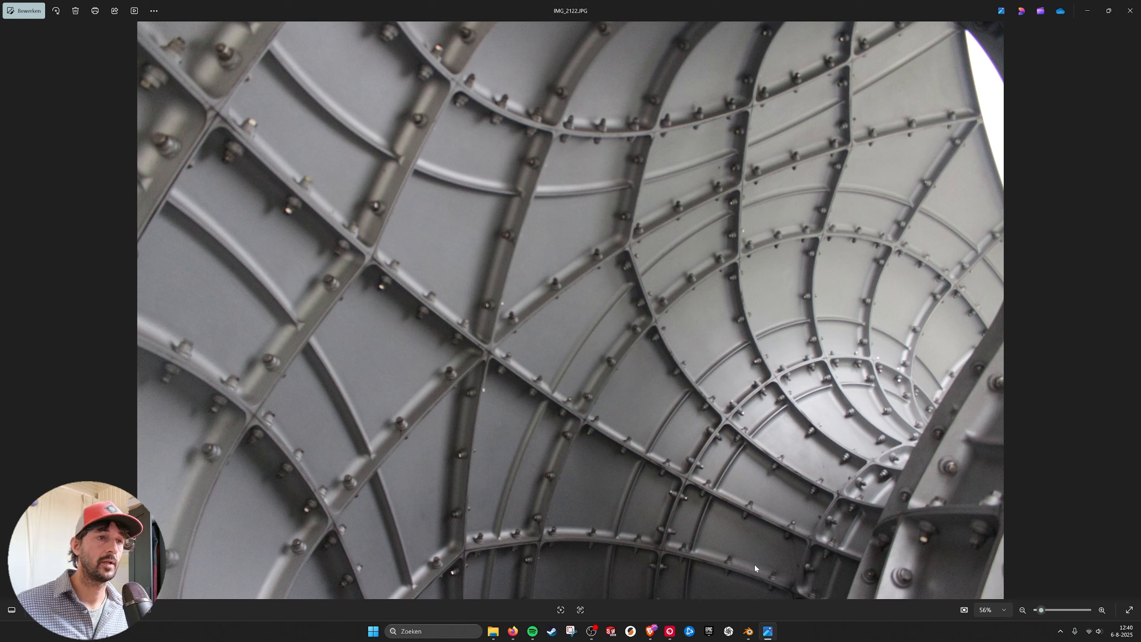
mouse_move(750, 629)
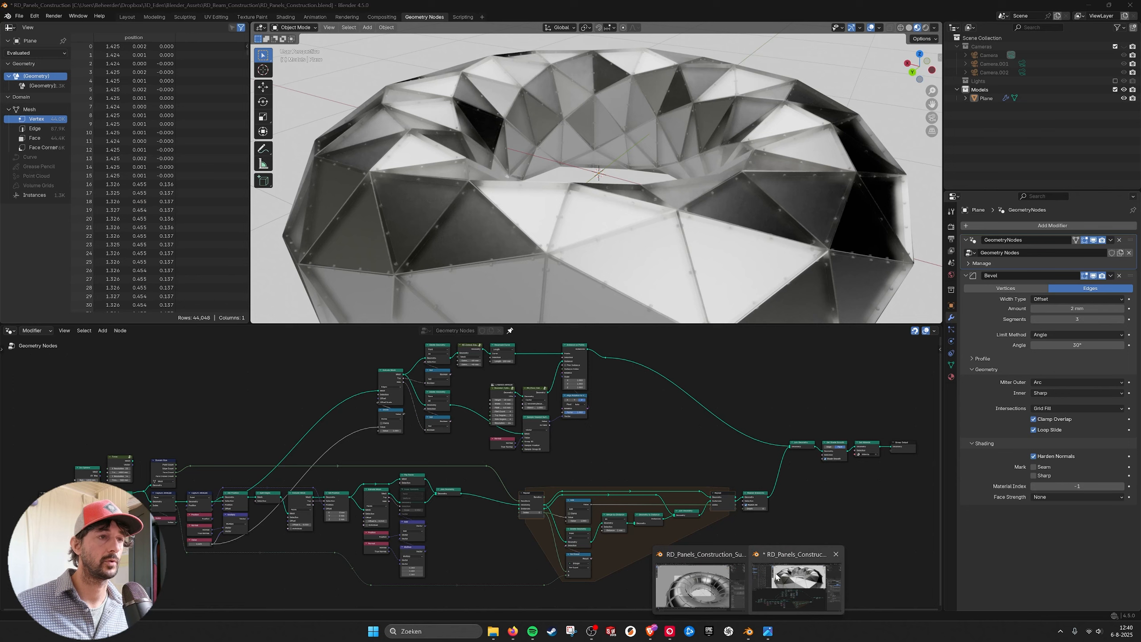
click(790, 584)
middle_drag(630, 171, 589, 207)
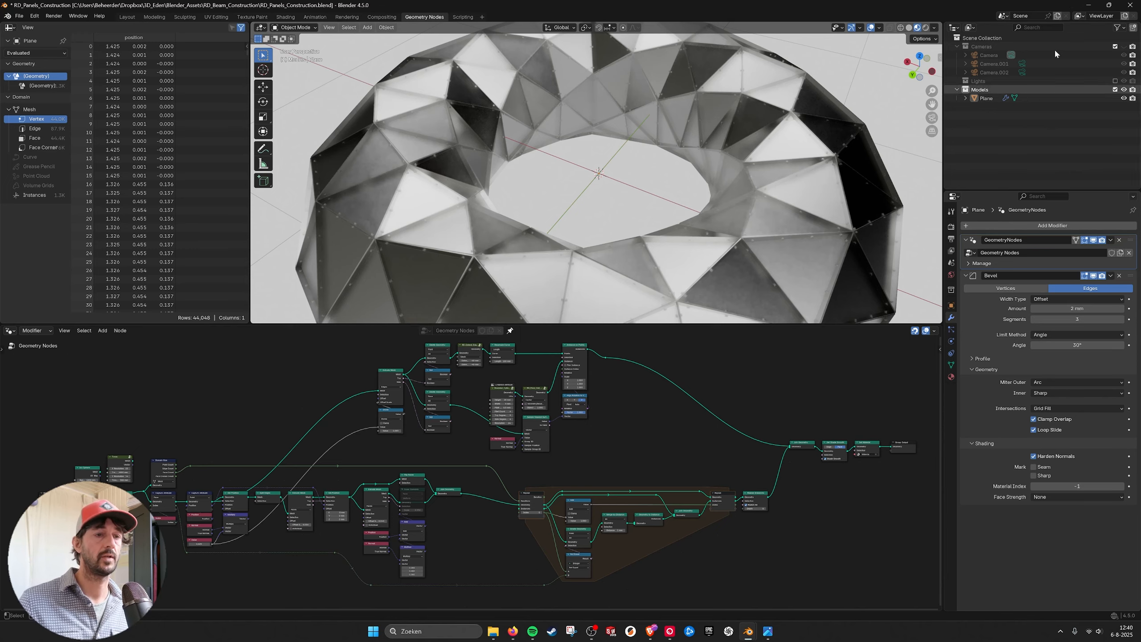
click(1088, 6)
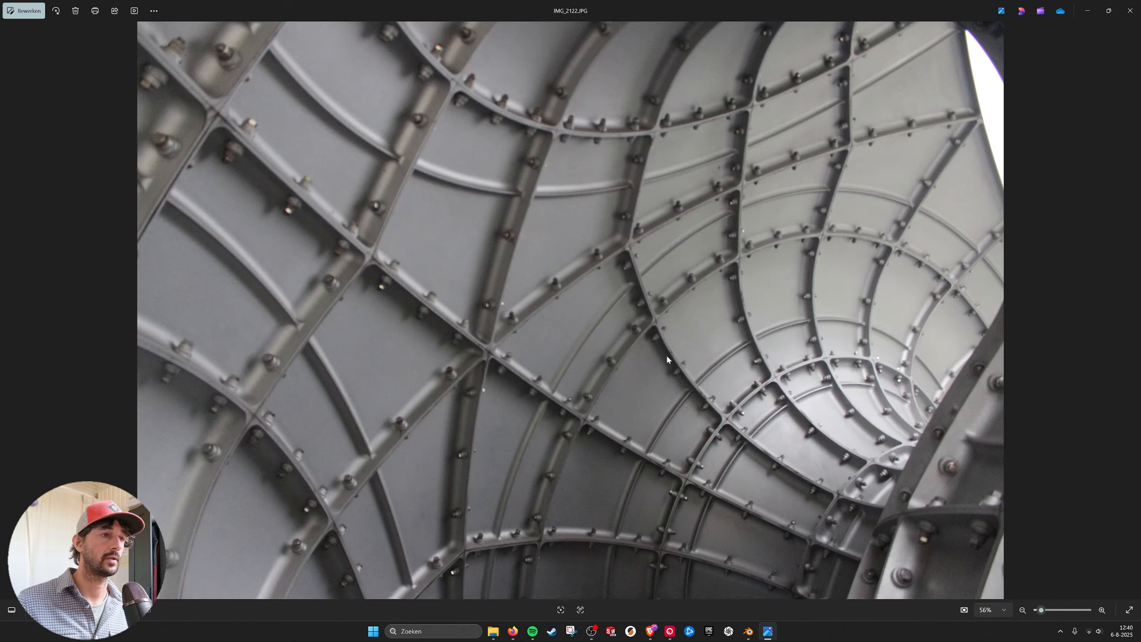
Switch to the Blender window with RD_Panels_Construction_Subdiv.blend and inspect its smooth, curved torus panels
click(744, 632)
click(701, 590)
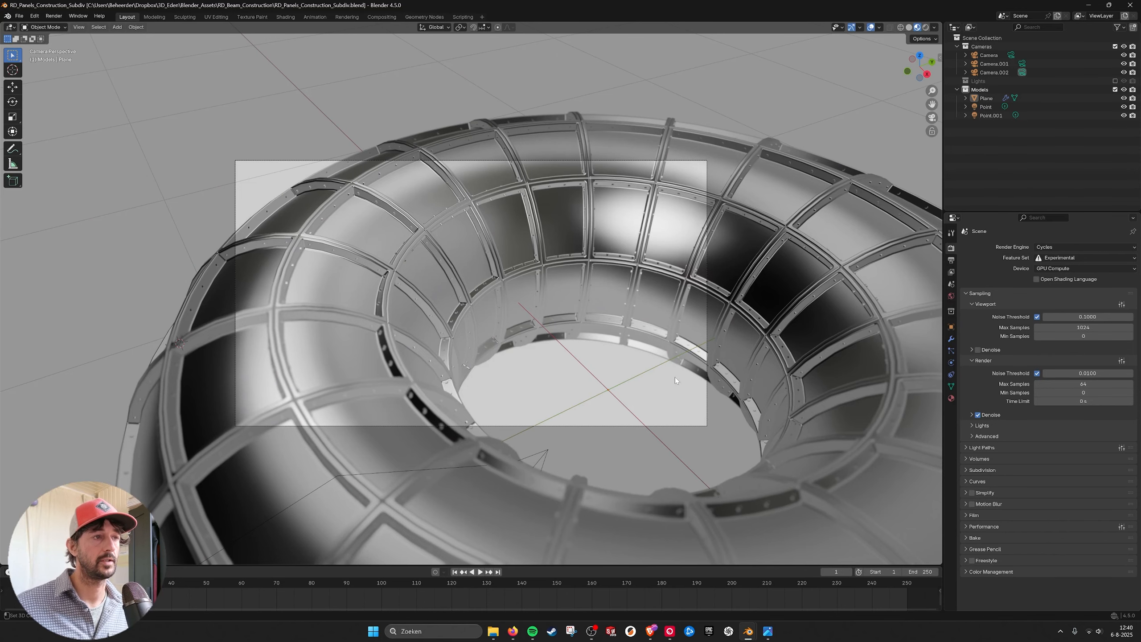
mouse_move(605, 352)
middle_down()
mouse_move(633, 350)
mouse_move(527, 381)
mouse_move(595, 362)
mouse_move(577, 325)
mouse_move(605, 335)
middle_up()
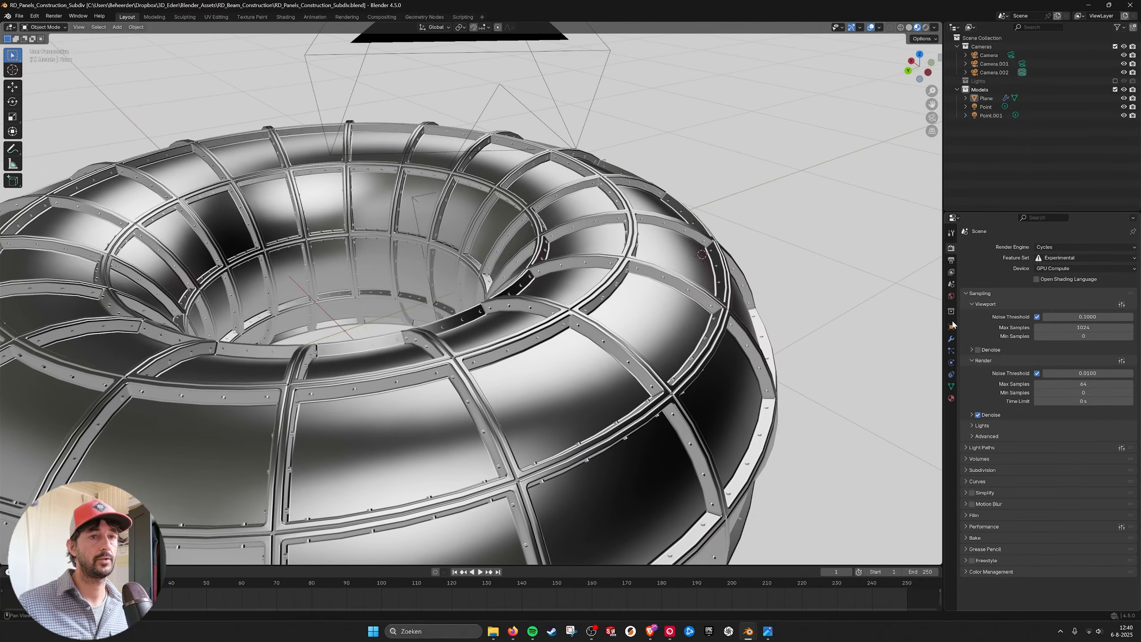
Show the torus's modifier stack and disable the Bevel and Solidify modifiers in the viewport
click(951, 338)
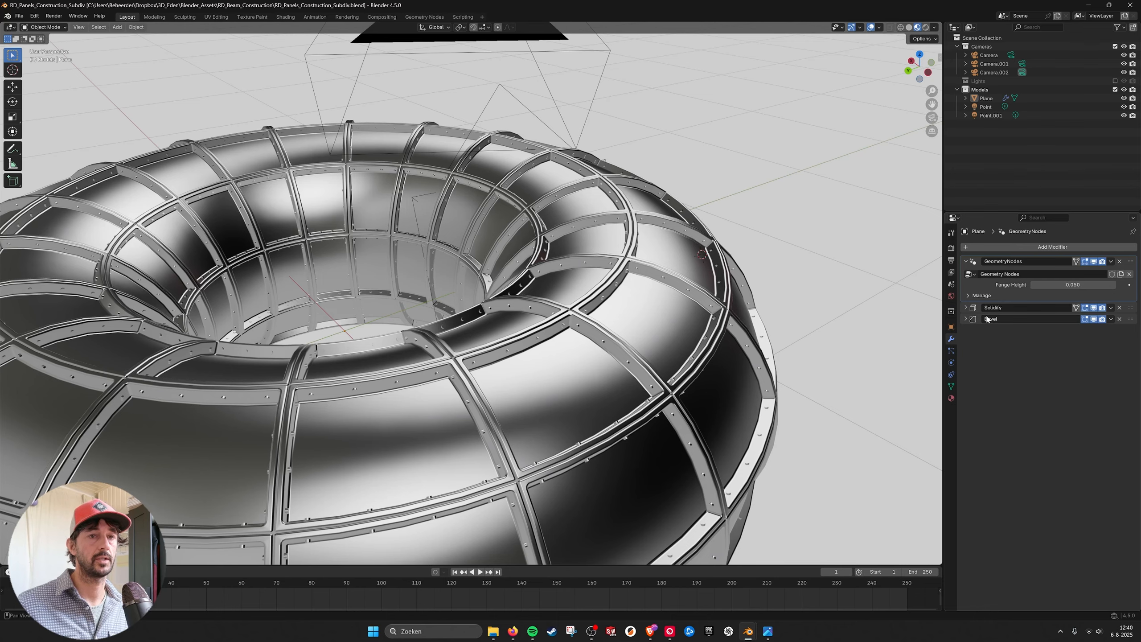
click(1094, 319)
click(1094, 308)
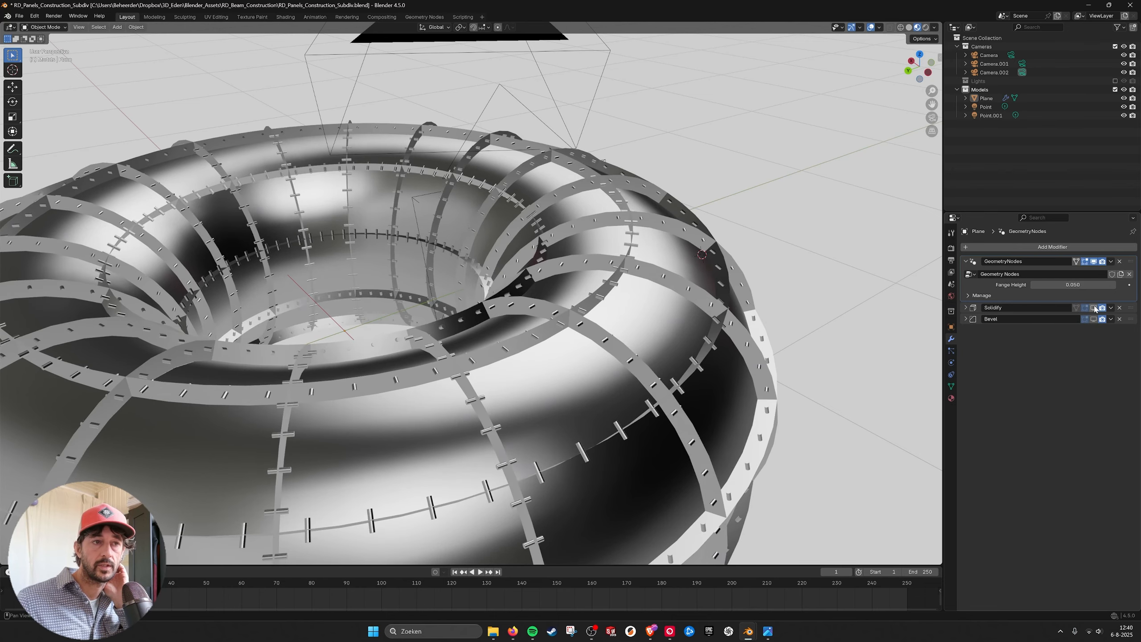
Enable Solidify in the viewport to inspect the thickened panels, and disable it again to study the bare flanges and bolts
click(1094, 308)
middle_drag(757, 336, 791, 336)
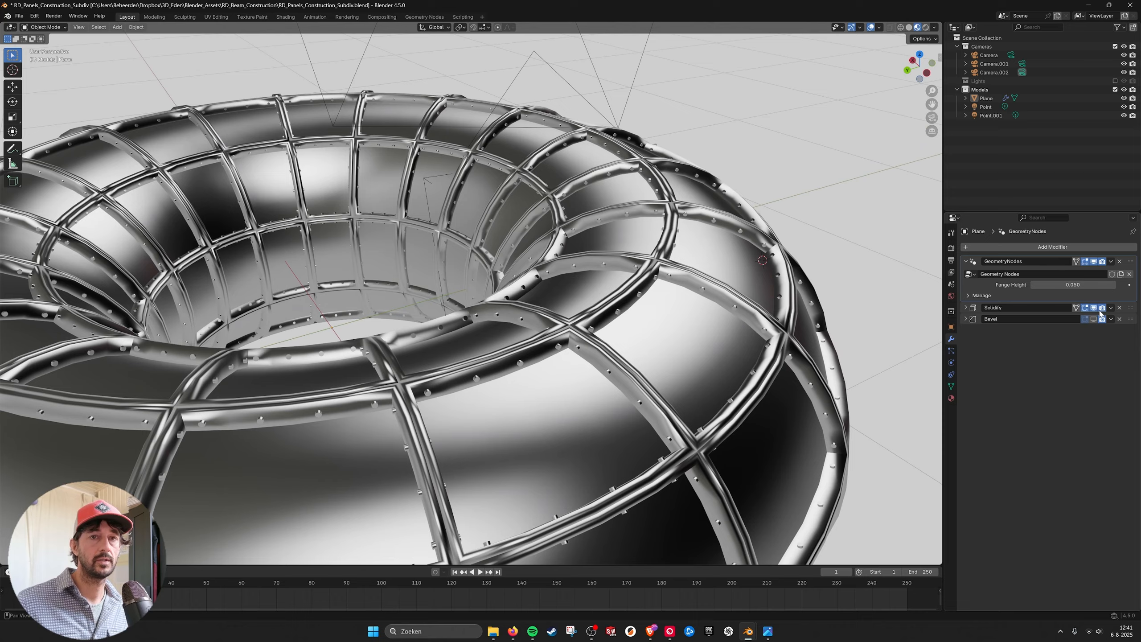
click(1094, 308)
middle_drag(694, 349, 666, 339)
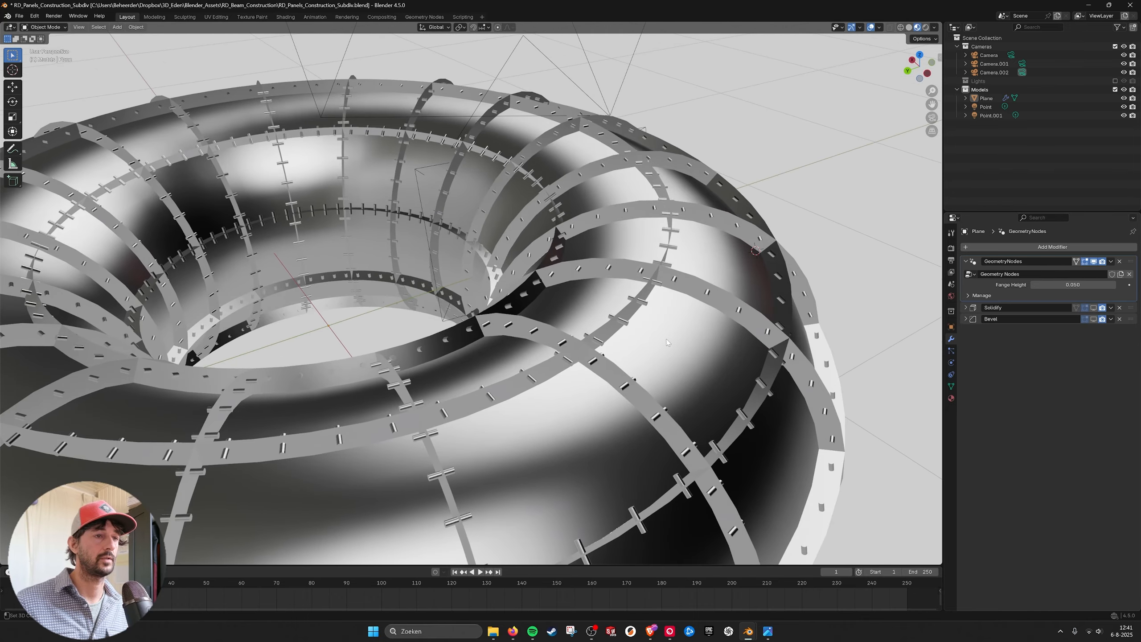
scroll(667, 343, down, 1)
scroll(532, 403, up, 1)
middle_drag(532, 403, 562, 396)
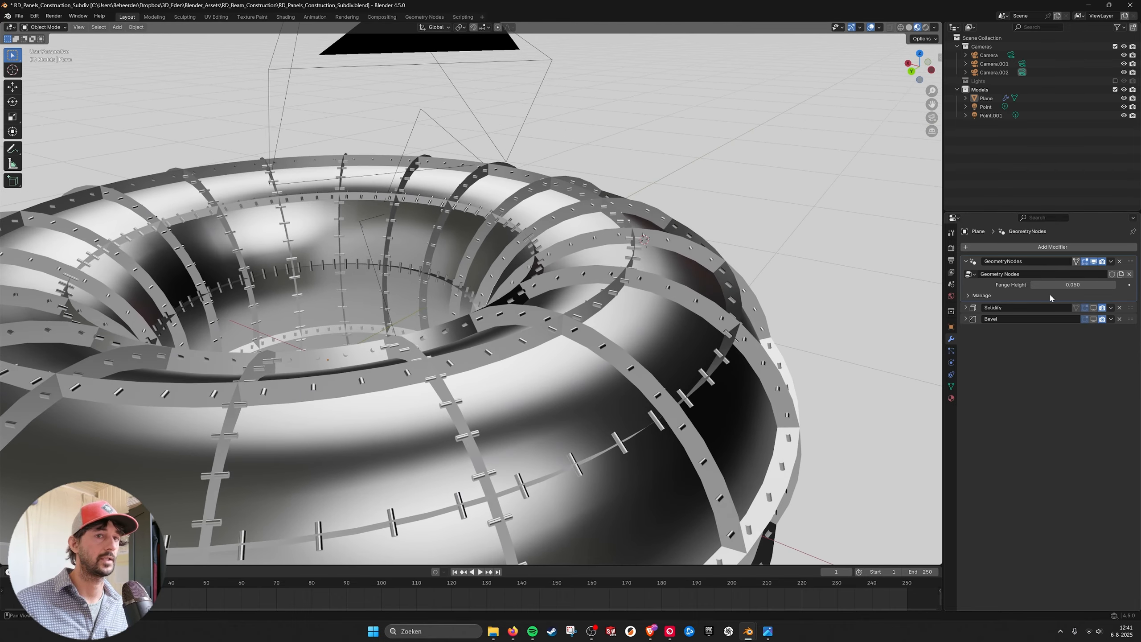
Enable Solidify in the viewport, expand its settings to examine them, and disable and collapse it again
click(1094, 308)
click(972, 310)
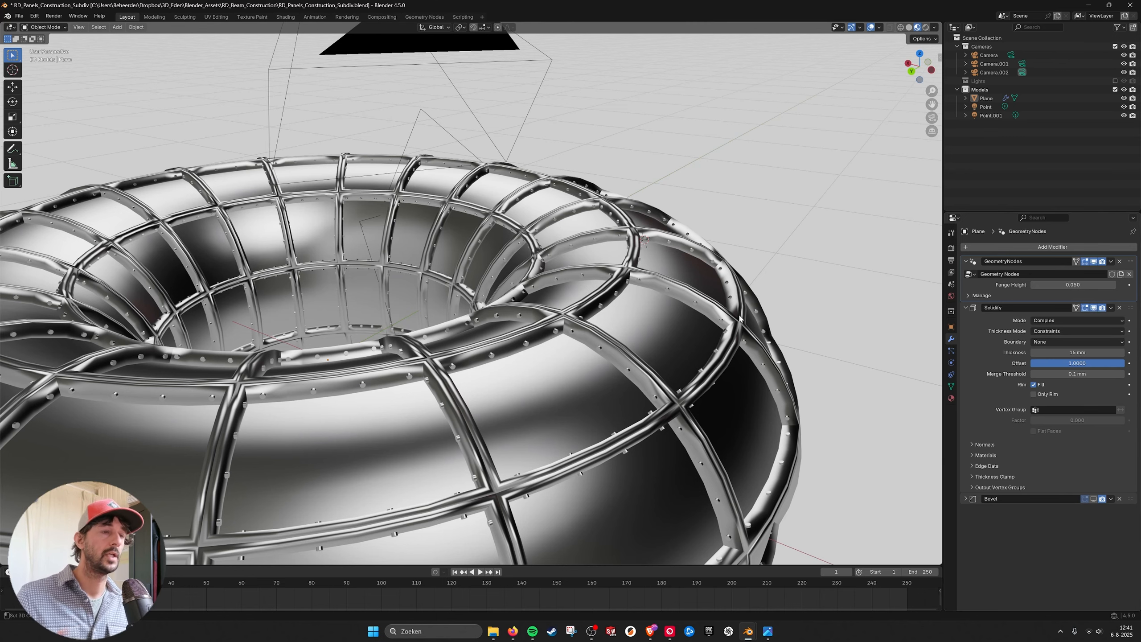
click(1094, 308)
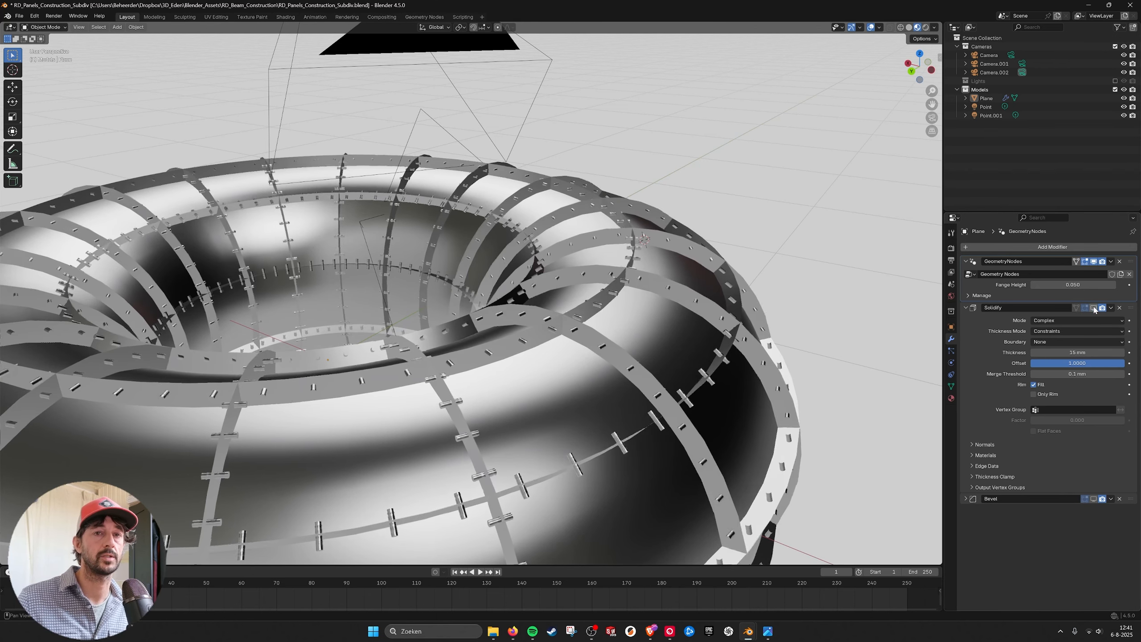
click(964, 309)
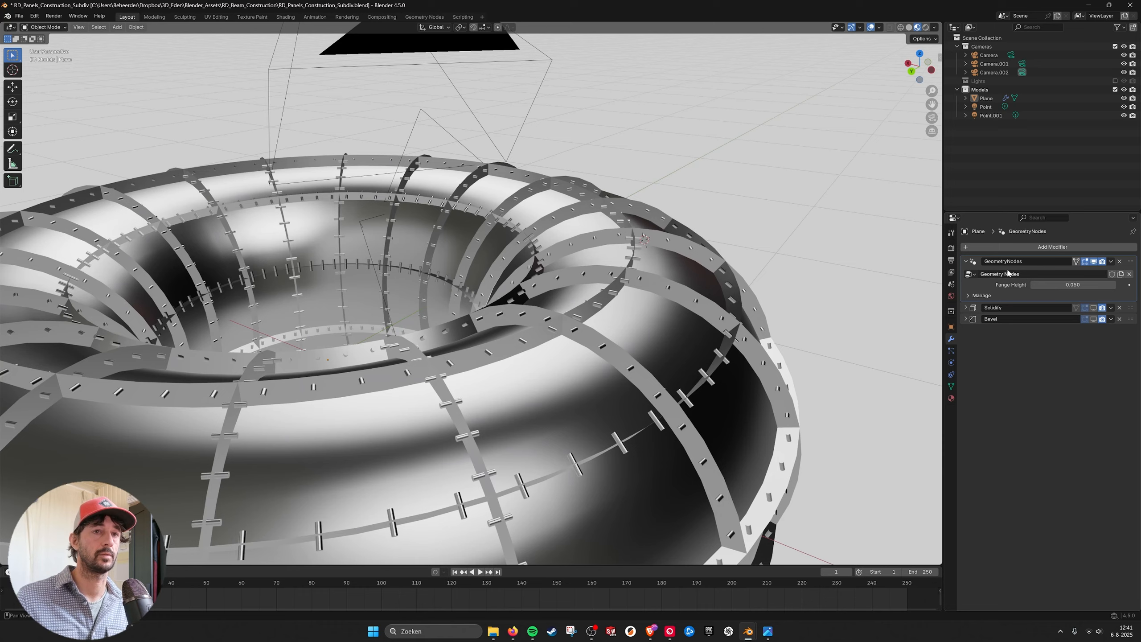
Open the Geometry Nodes workspace and examine the overall node tree, from the Torus nodes to the bolt and flange frames
click(424, 17)
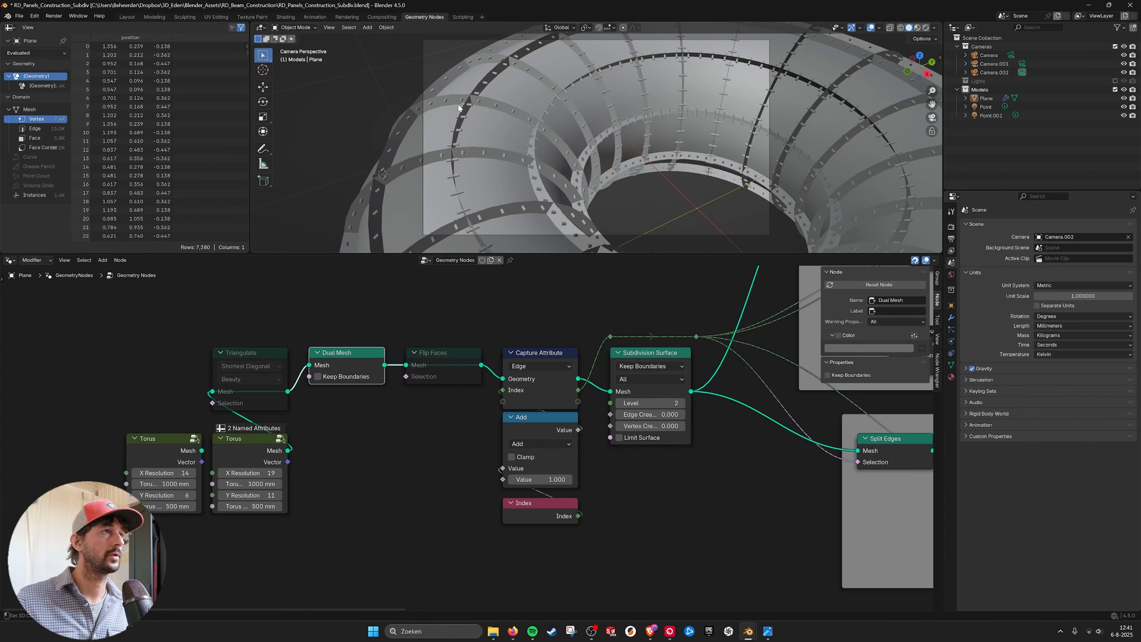
scroll(540, 436, down, 4)
scroll(540, 436, up, 3)
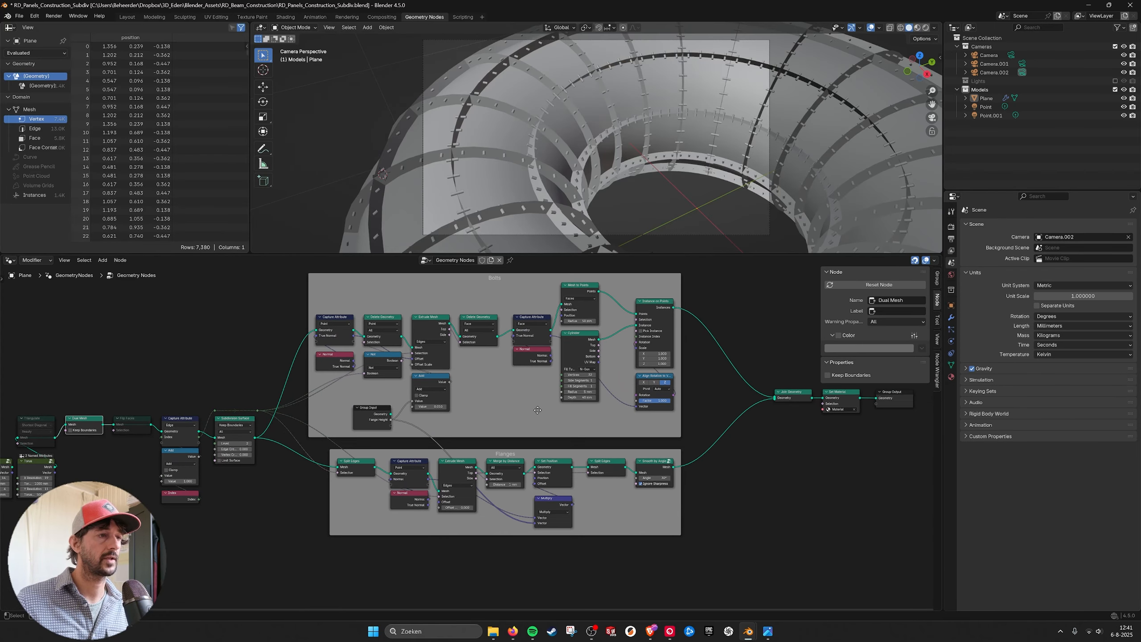
middle_drag(639, 194, 672, 174)
scroll(673, 175, up, 3)
scroll(492, 403, up, 2)
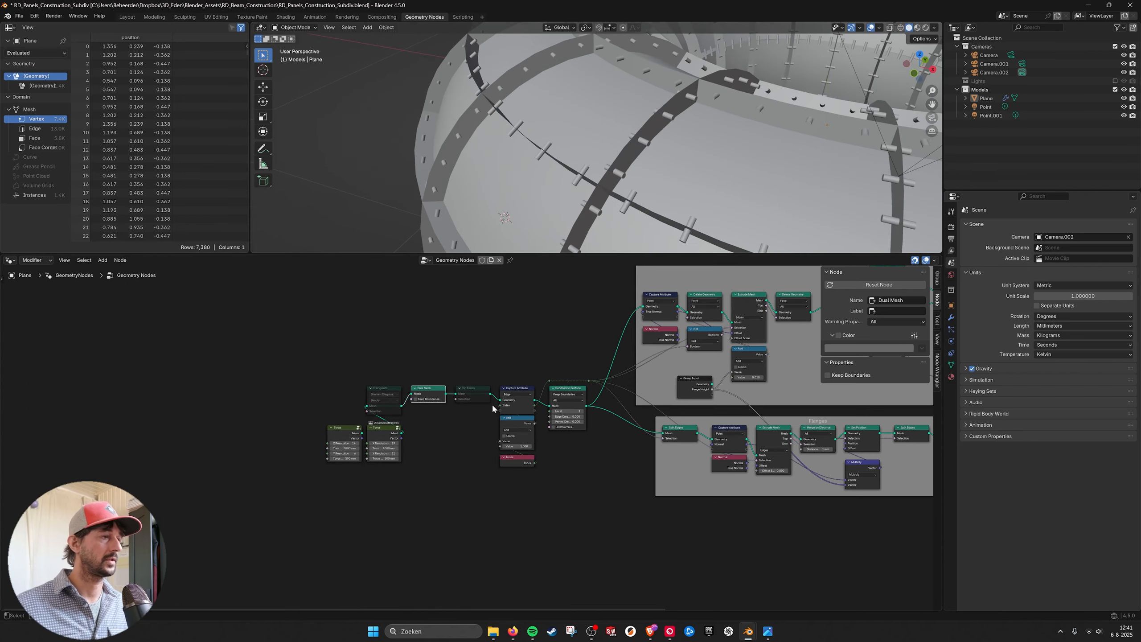
scroll(478, 400, up, 2)
middle_drag(407, 379, 375, 413)
scroll(688, 190, down, 3)
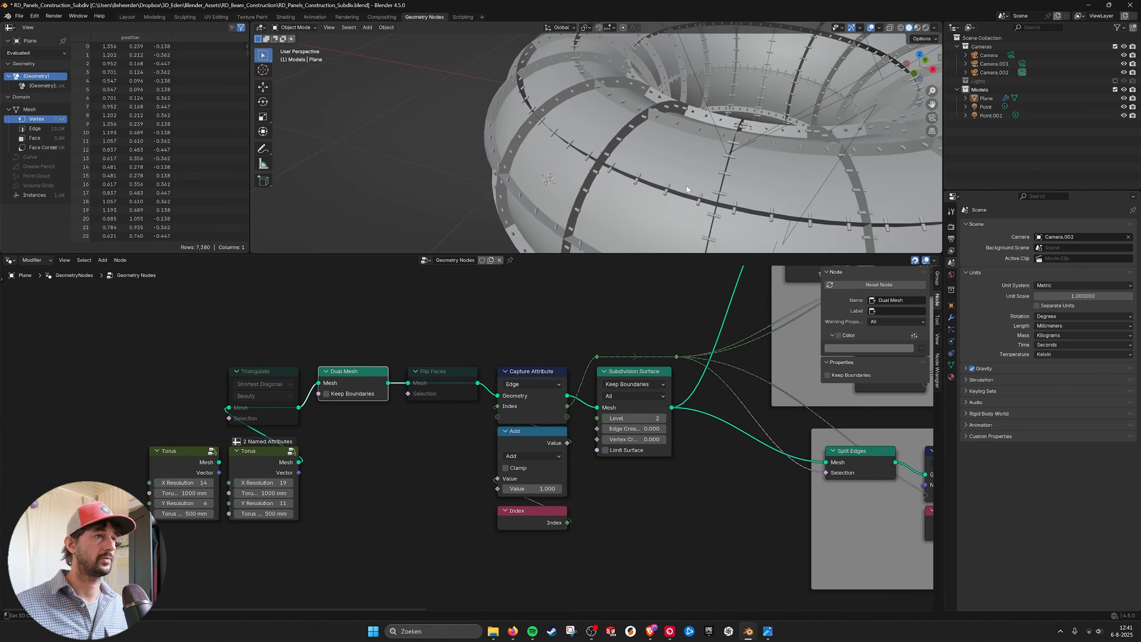
shift+middle_drag(688, 190, 655, 196)
Try muting the Dual Mesh node and feeding it from the 14-by-6 Torus node, and undo the link
key(m)
key(m)
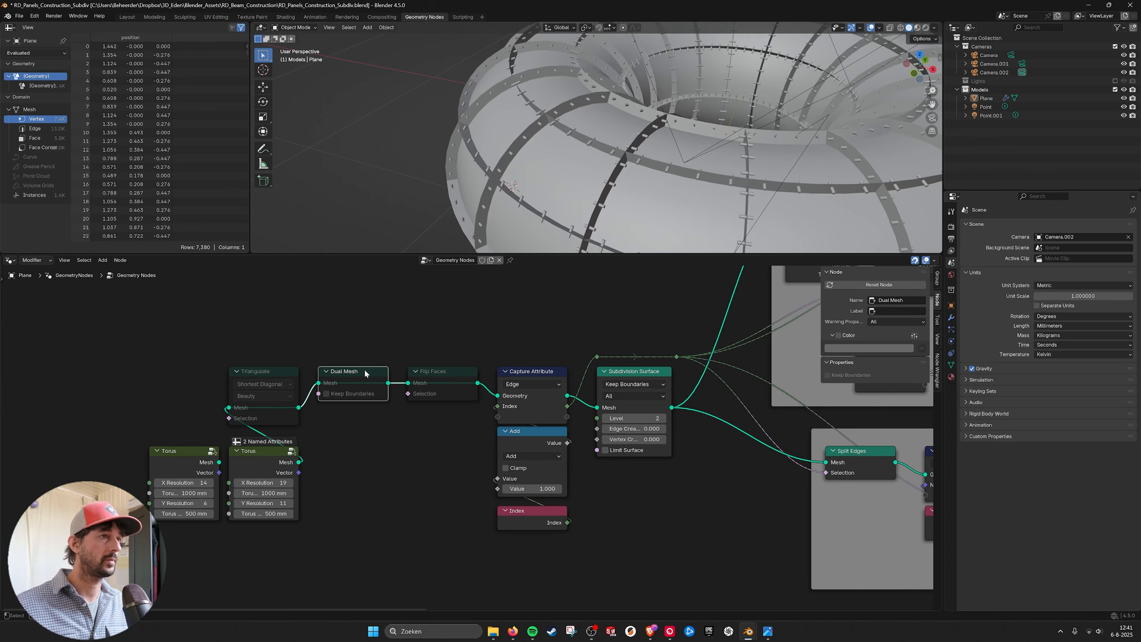
drag(220, 463, 318, 383)
key(ctrl+z)
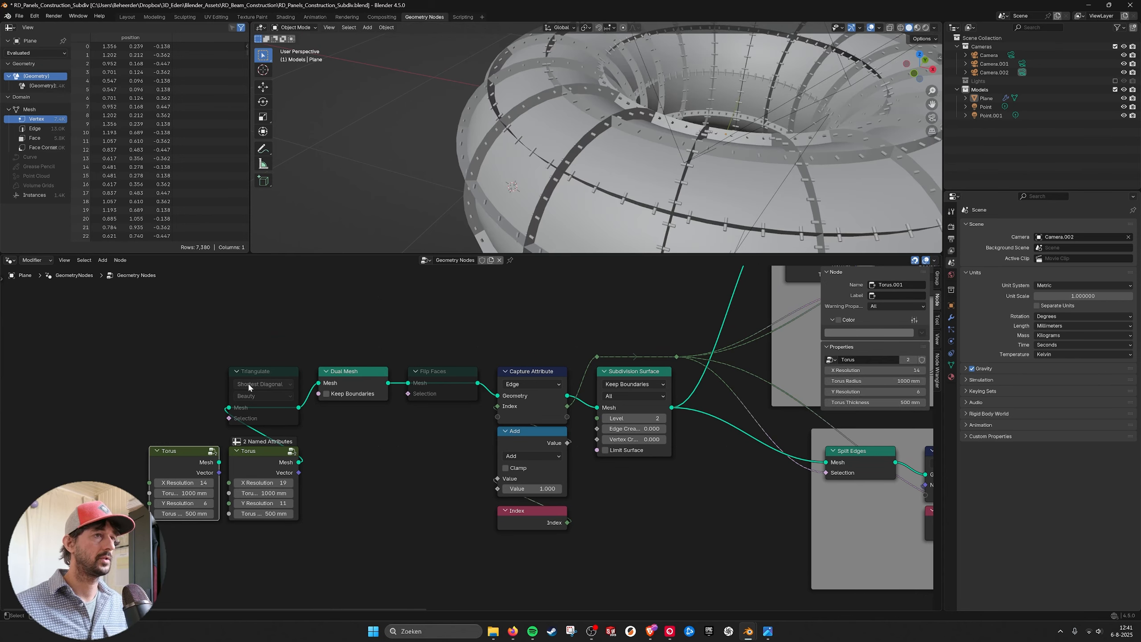
Enable the Triangulate node before Dual Mesh to inspect honeycomb-shaped panels, and mute it again
click(264, 371)
key(m)
middle_drag(579, 117, 687, 188)
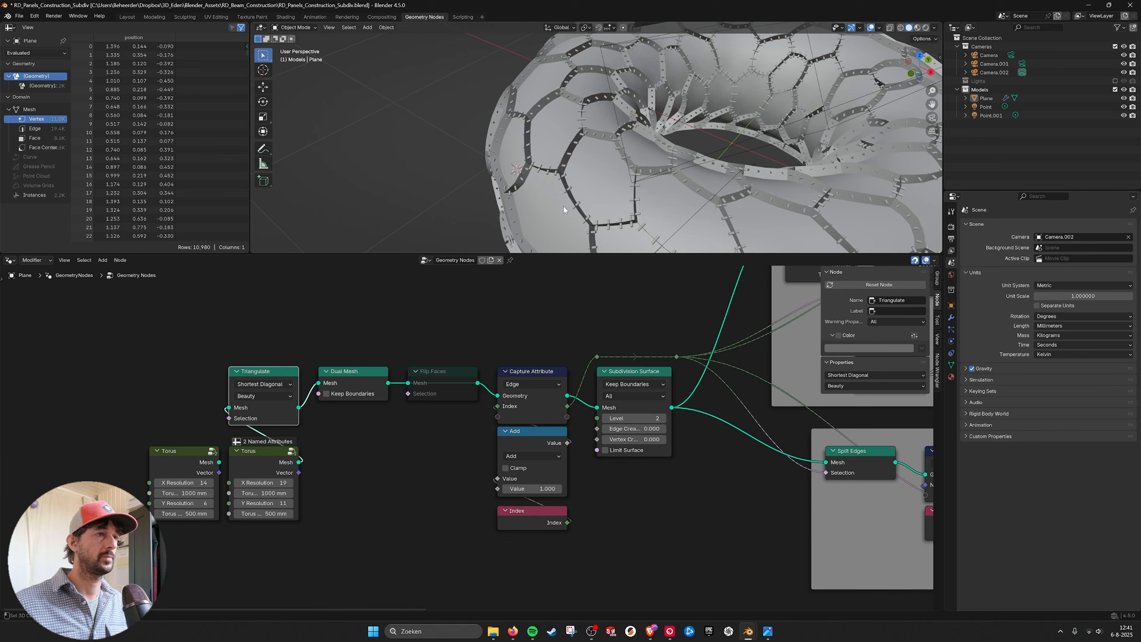
key(m)
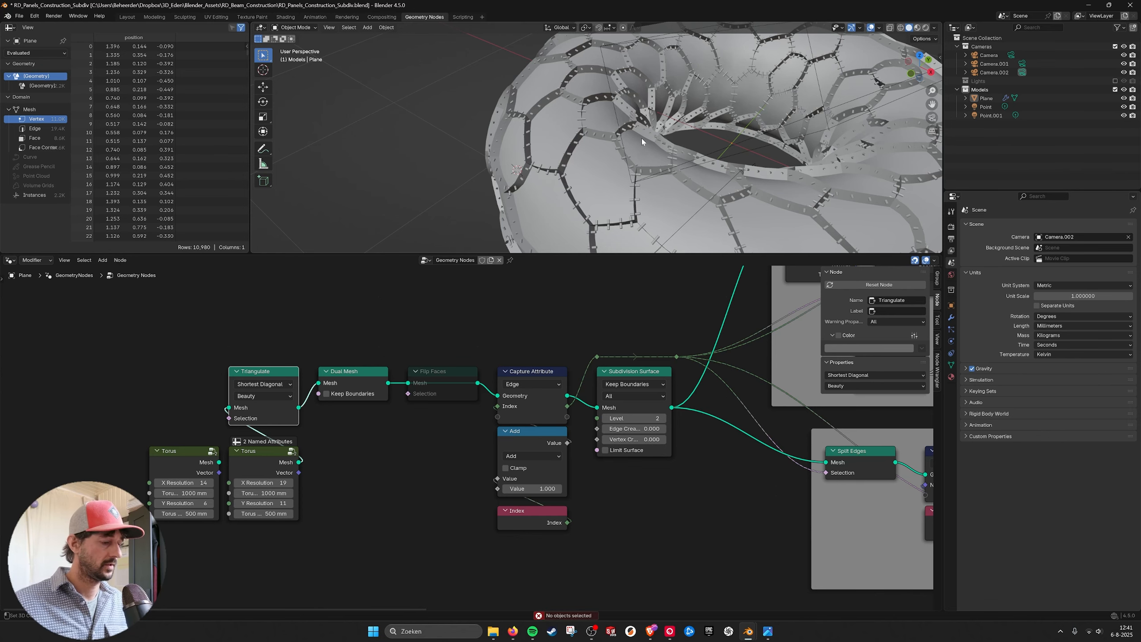
key(m)
Examine the connected Torus group and the Capture Attribute node that stores the edge index before Subdivision Surface
middle_drag(276, 479, 221, 482)
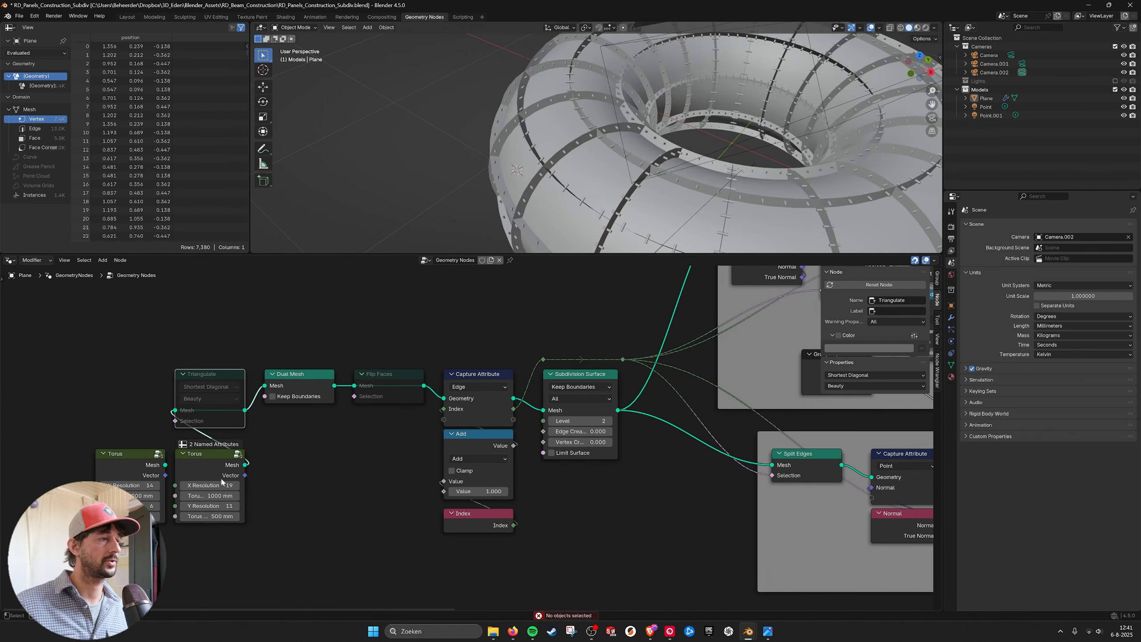
click(211, 457)
middle_drag(476, 402, 333, 394)
click(330, 368)
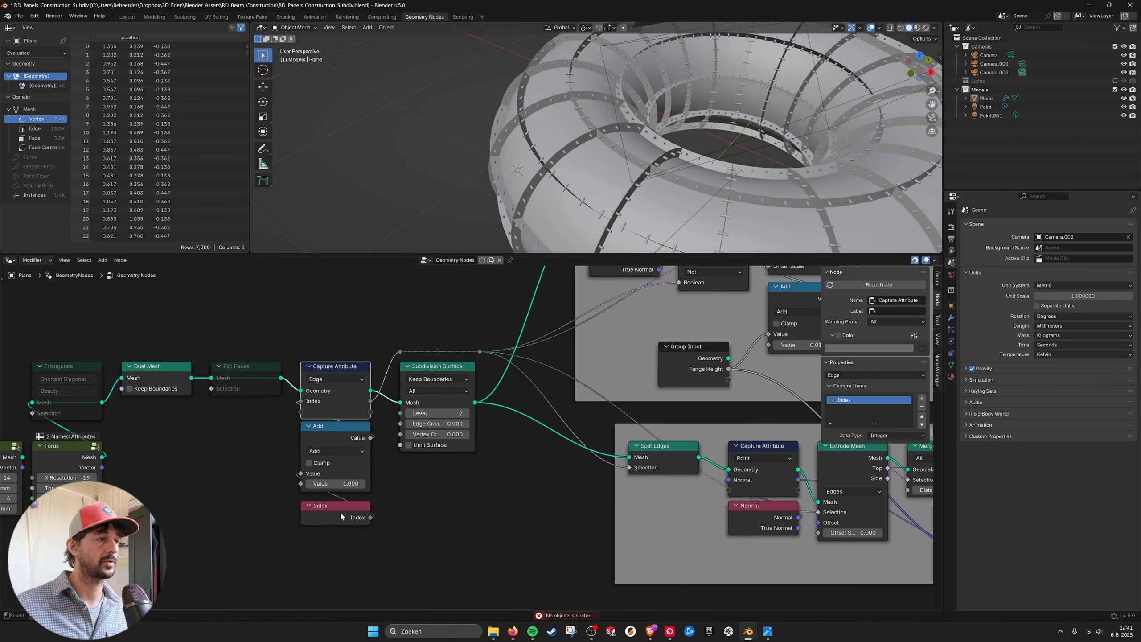
middle_drag(653, 192, 634, 196)
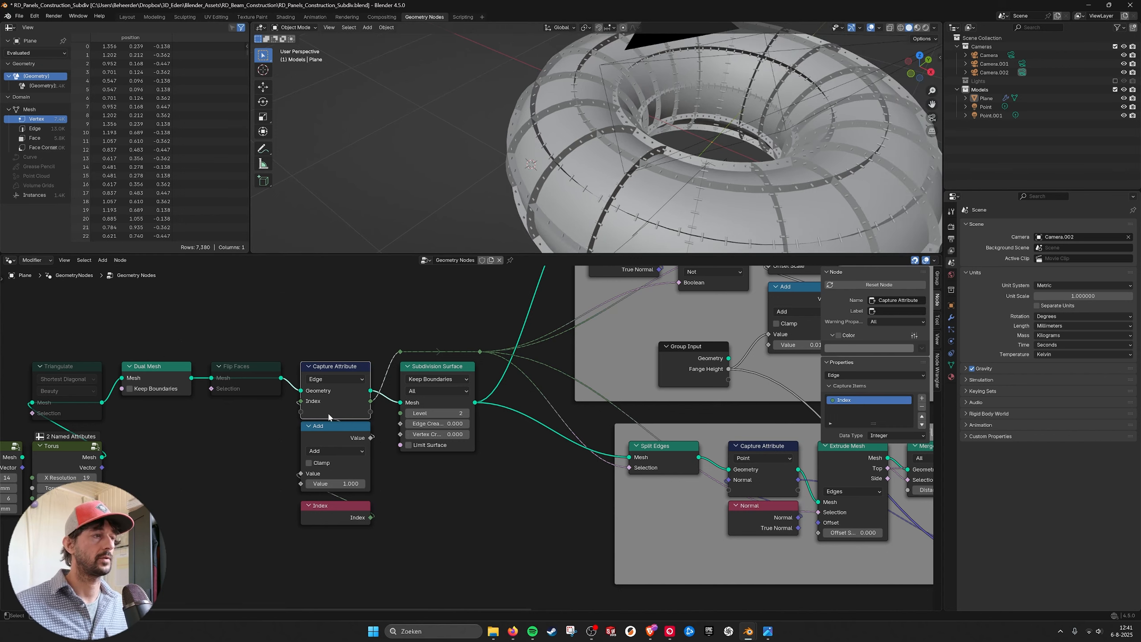
Select the Subdivision Surface node and examine the subdivided panel mesh in wireframe shading
shift+middle_drag(799, 171, 716, 166)
middle_drag(462, 413, 342, 400)
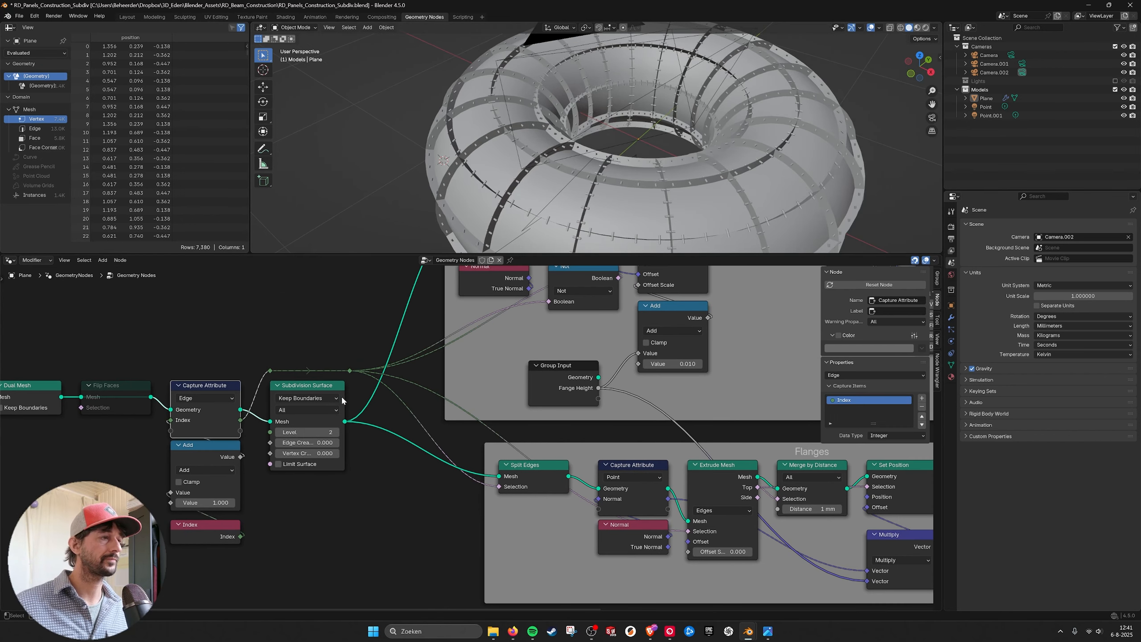
scroll(423, 325, down, 1)
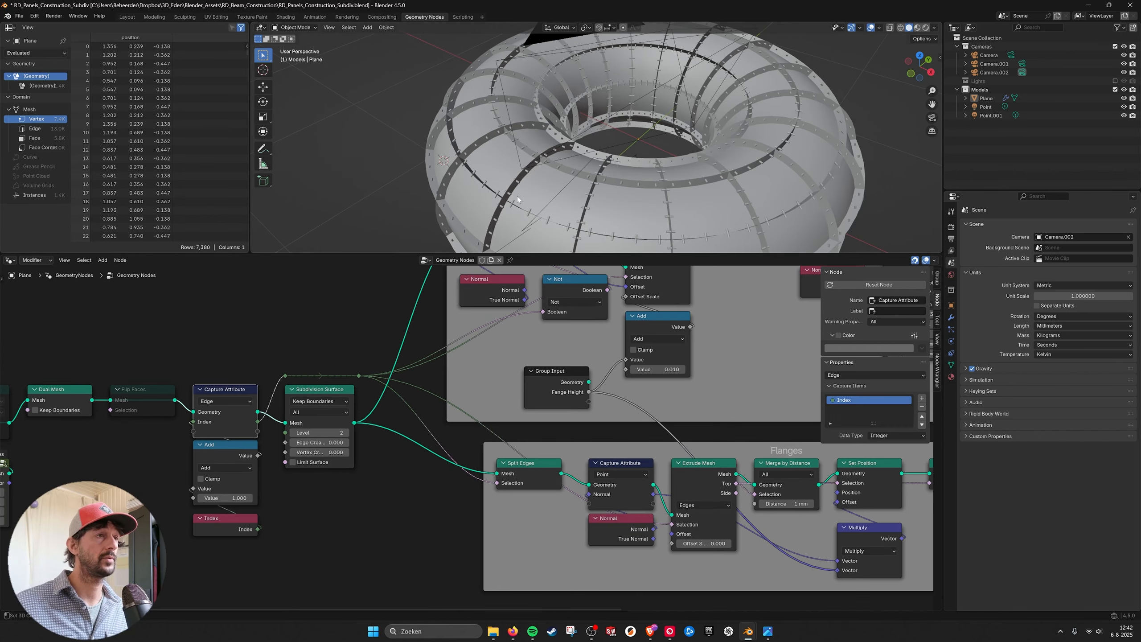
click(334, 391)
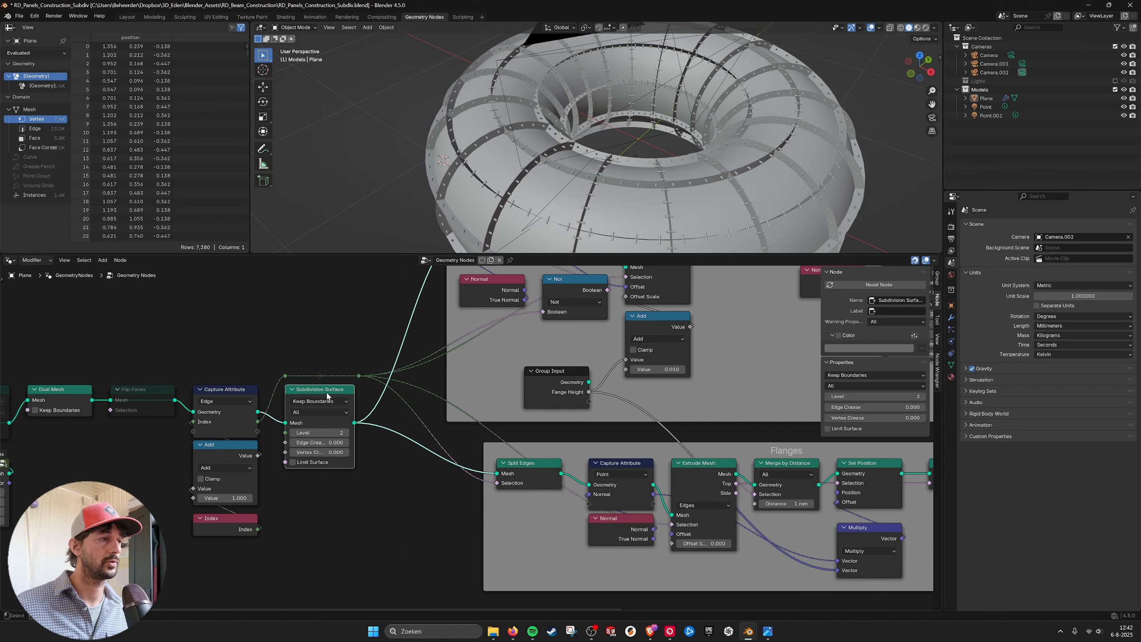
click(900, 28)
scroll(701, 145, up, 2)
click(908, 29)
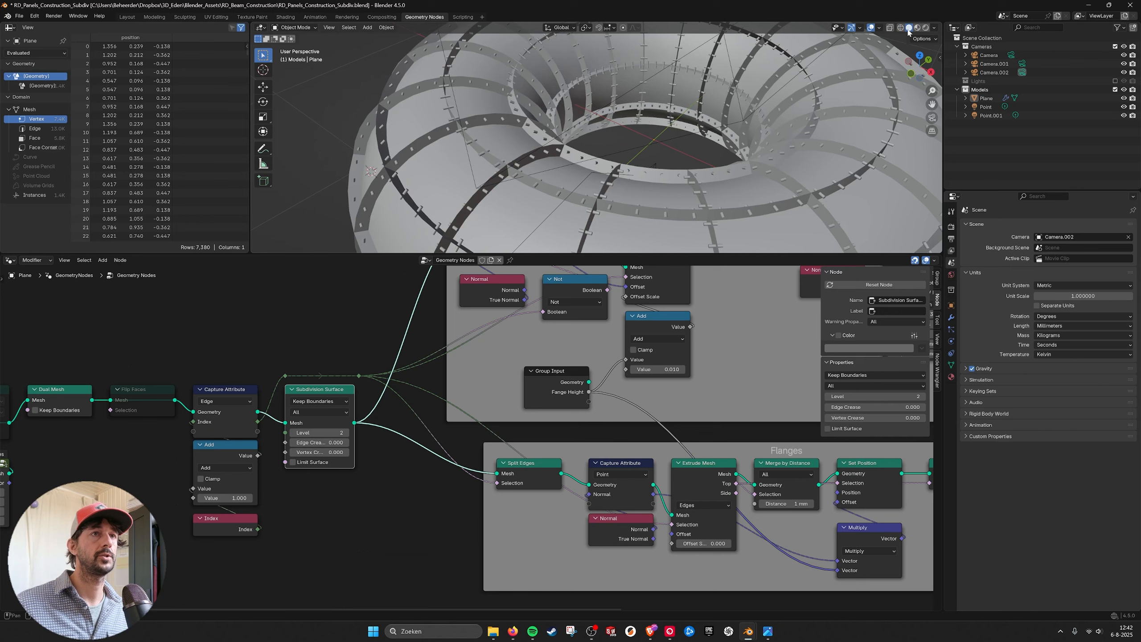
click(901, 28)
scroll(559, 171, up, 4)
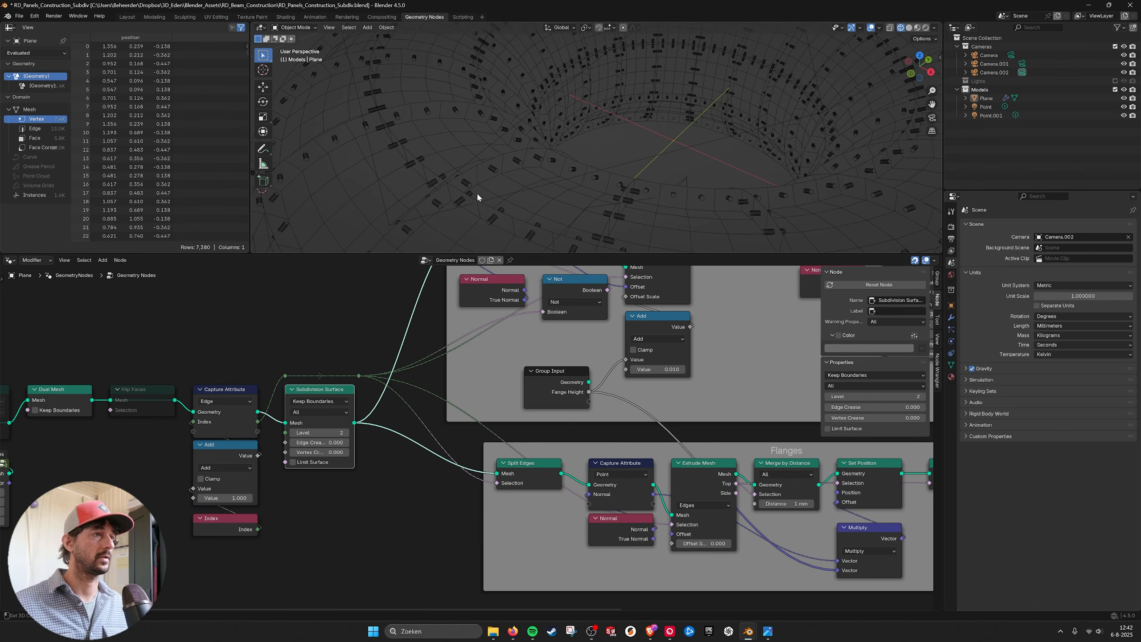
scroll(615, 122, down, 3)
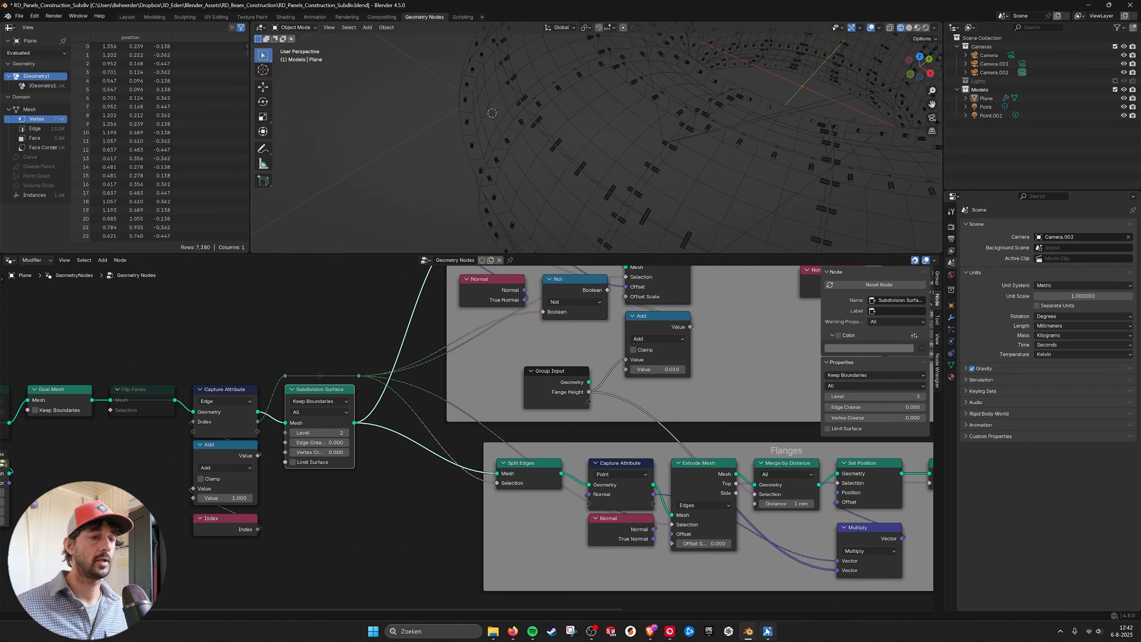
Switch to the reference photo IMG_2122.JPG to look at the bolted panel flanges, and return to Blender
click(768, 631)
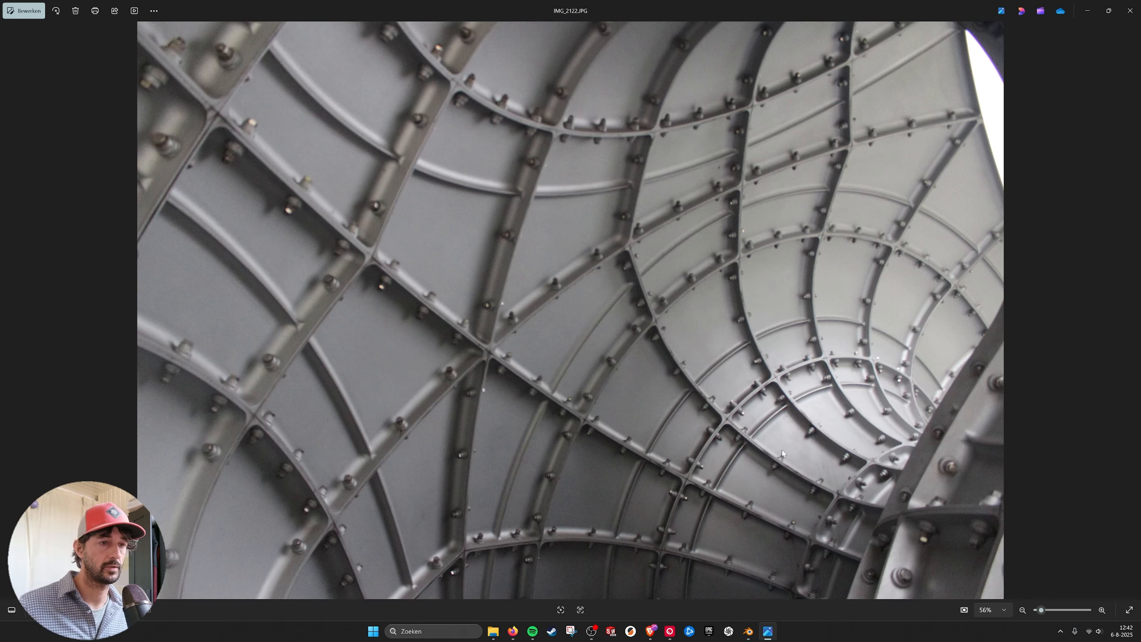
click(1087, 10)
click(293, 406)
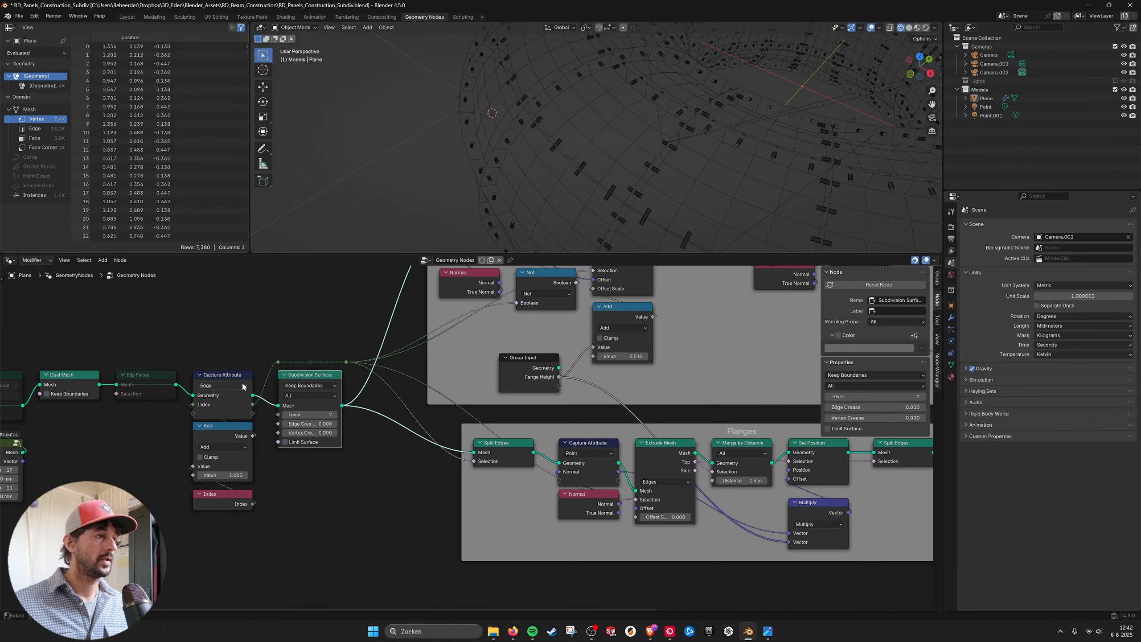
Select the first Split Edges node in the Flanges frame to examine its inputs
middle_drag(433, 419, 390, 406)
click(428, 434)
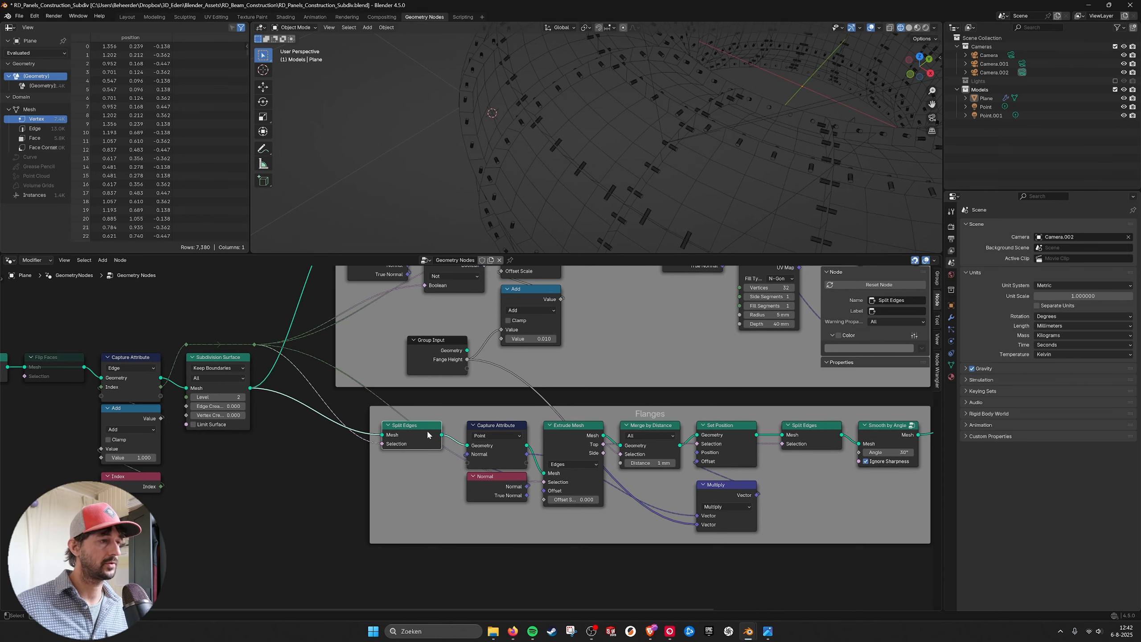
middle_drag(412, 479, 403, 449)
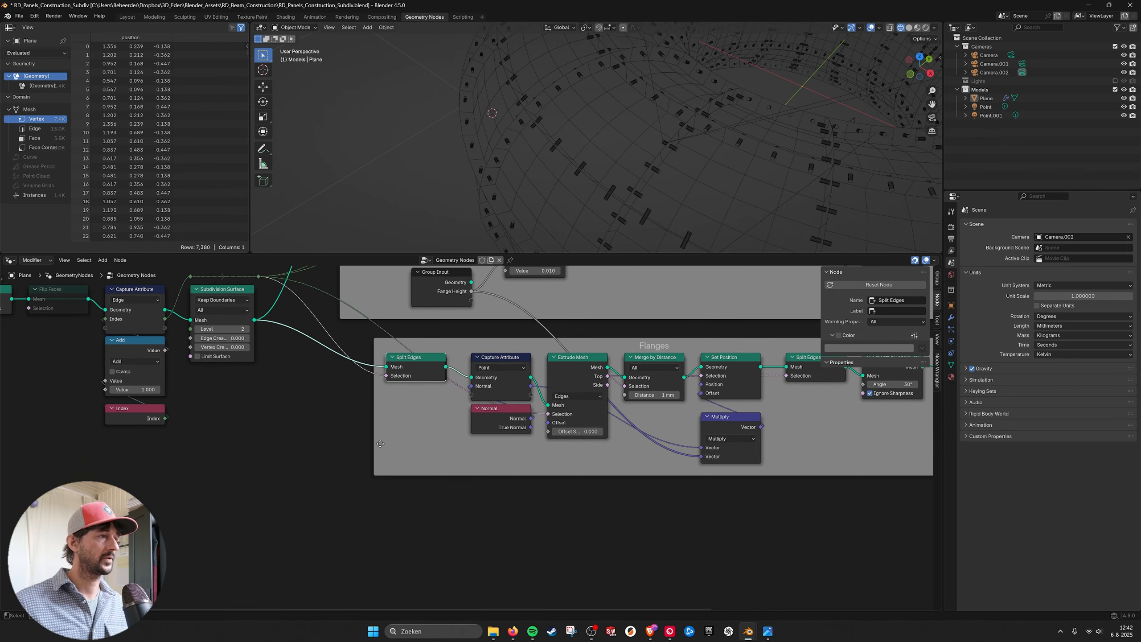
key(shift+a)
click(453, 414)
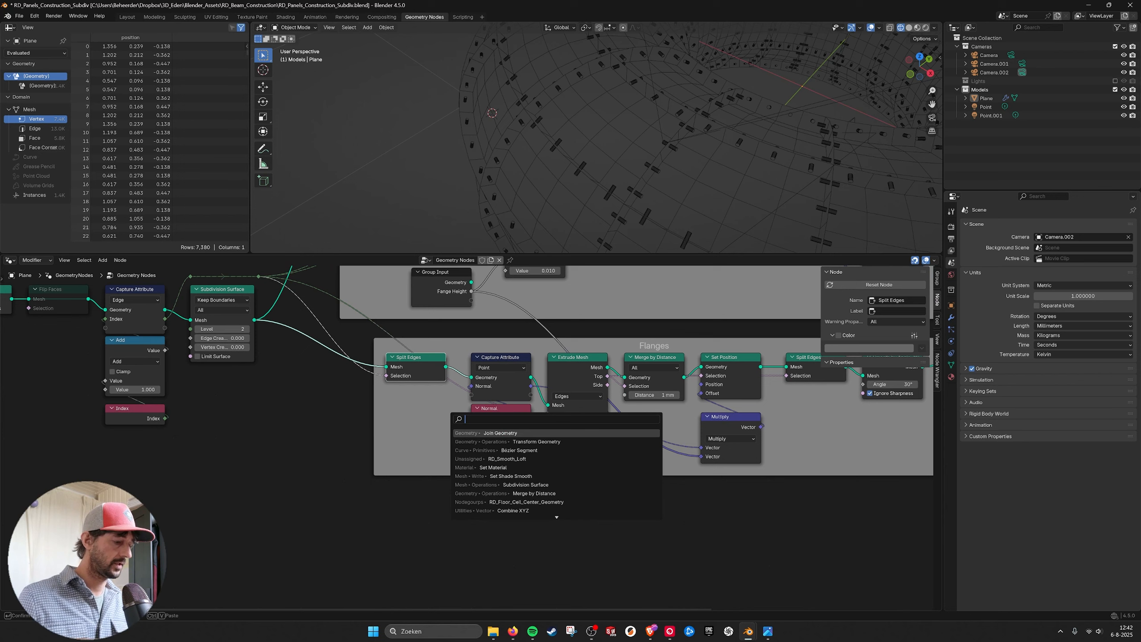
text(viewer)
key(Return)
right_click(484, 473)
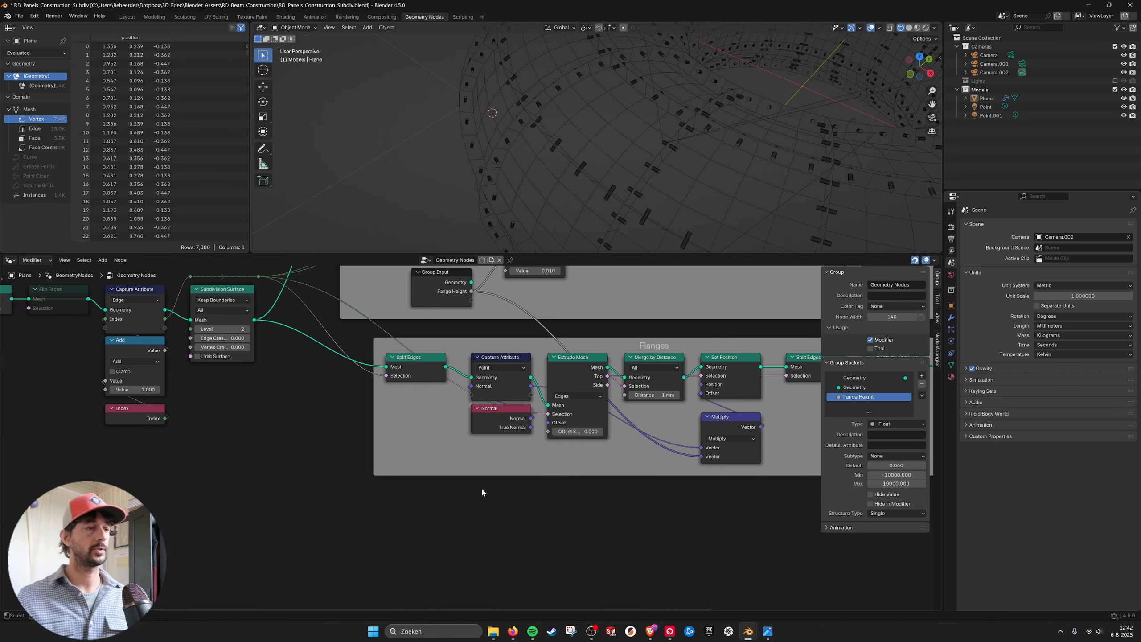
Add a Viewer node below the Flanges frame and preview the first Split Edges node's mesh in solid shading
key(shift+a)
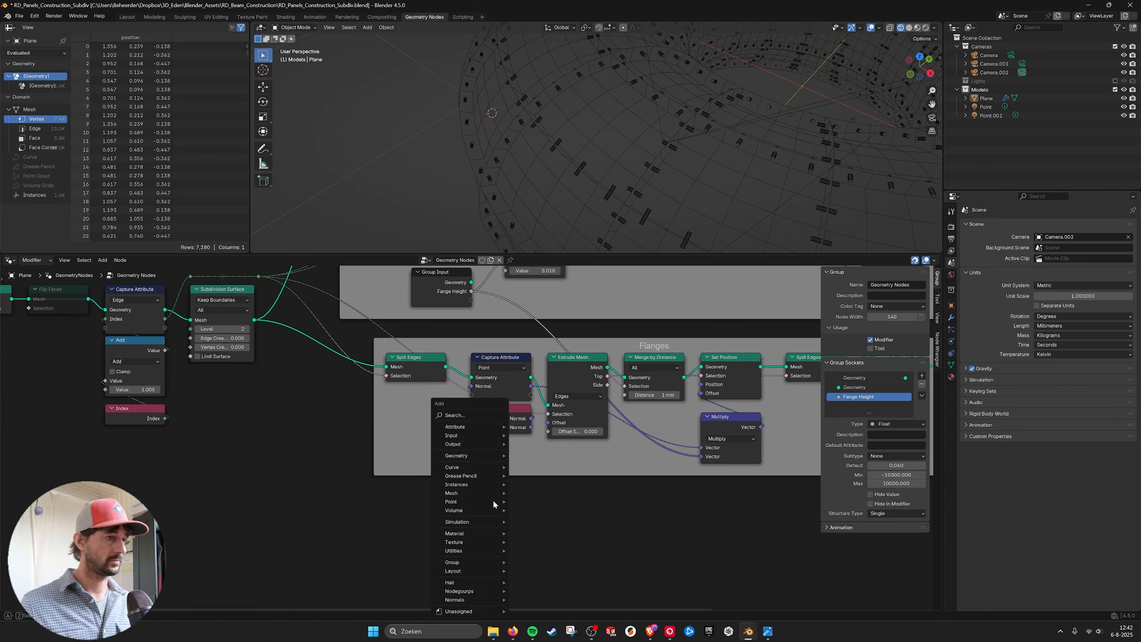
click(481, 414)
text(viewer)
key(Return)
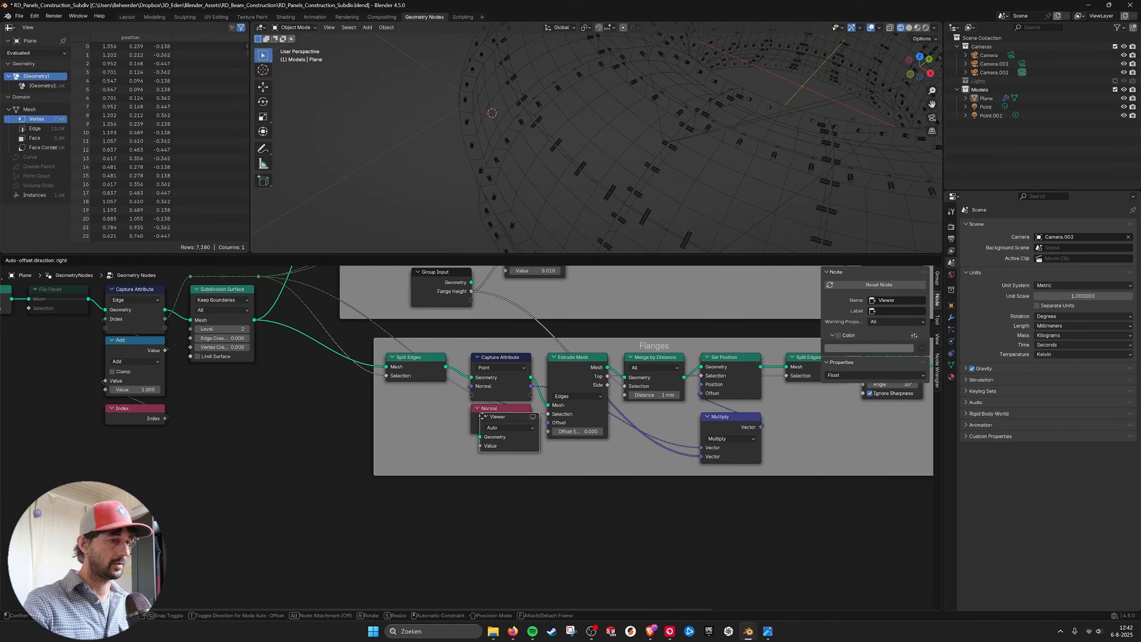
click(473, 501)
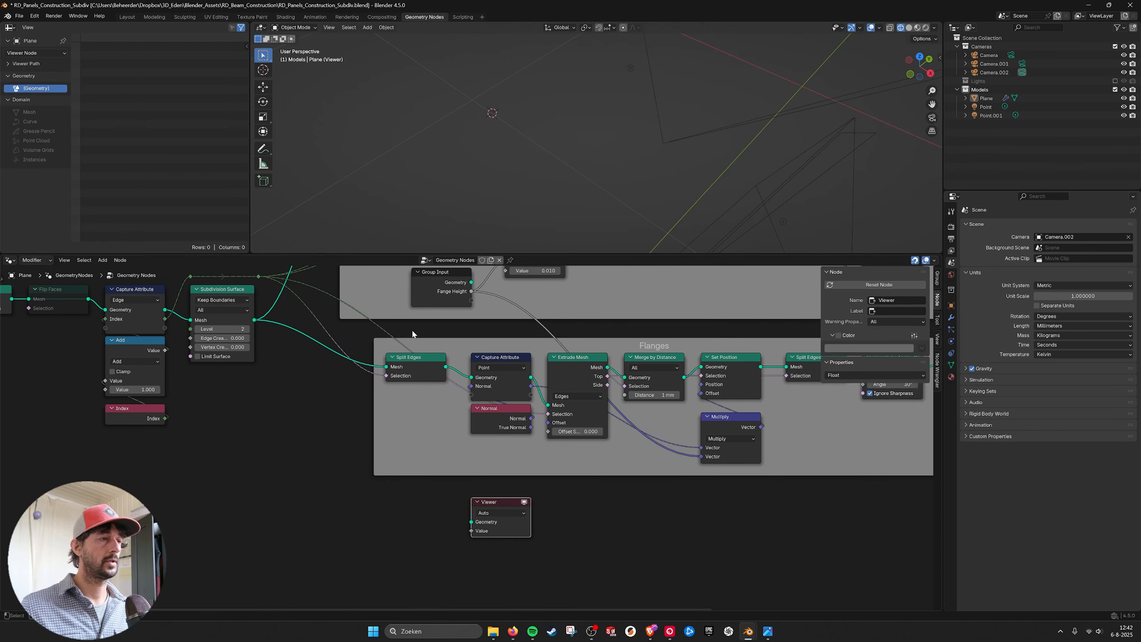
drag(443, 366, 471, 522)
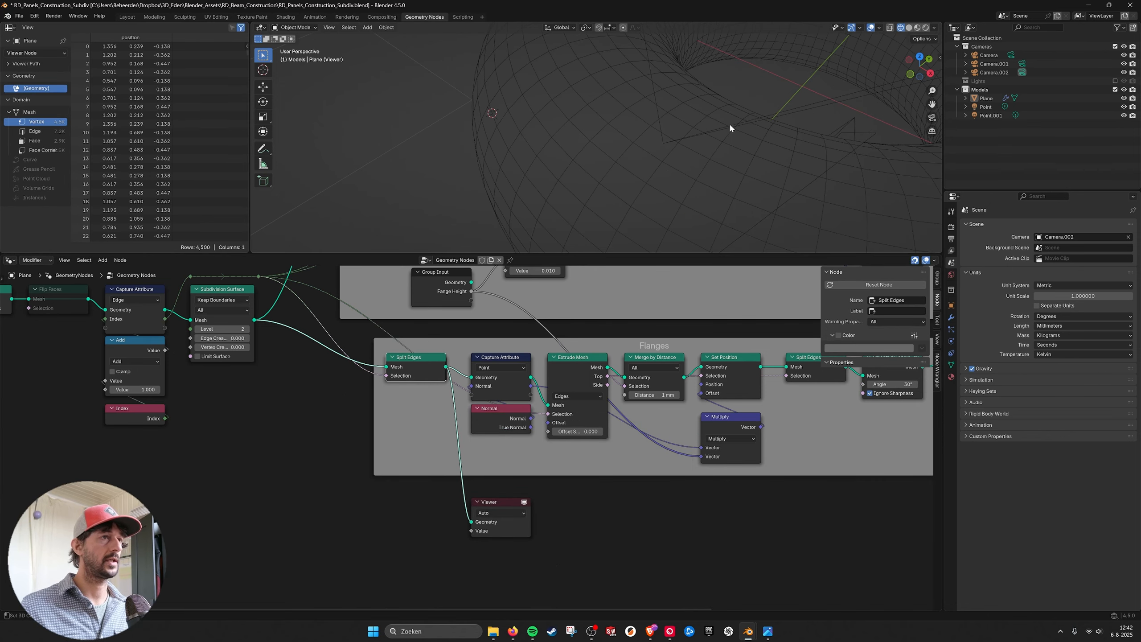
click(908, 28)
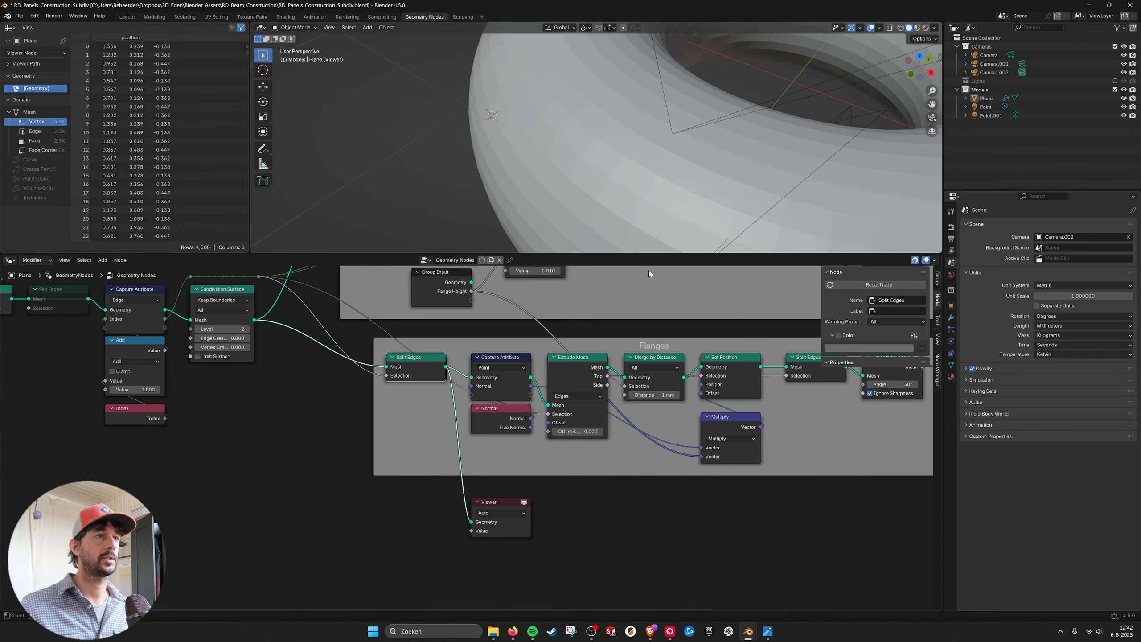
Move the Viewer node farther along below the Flanges frame and connect the Extrude Mesh node's Mesh output to it
middle_drag(631, 396, 610, 405)
drag(243, 338, 450, 529)
drag(424, 375, 605, 521)
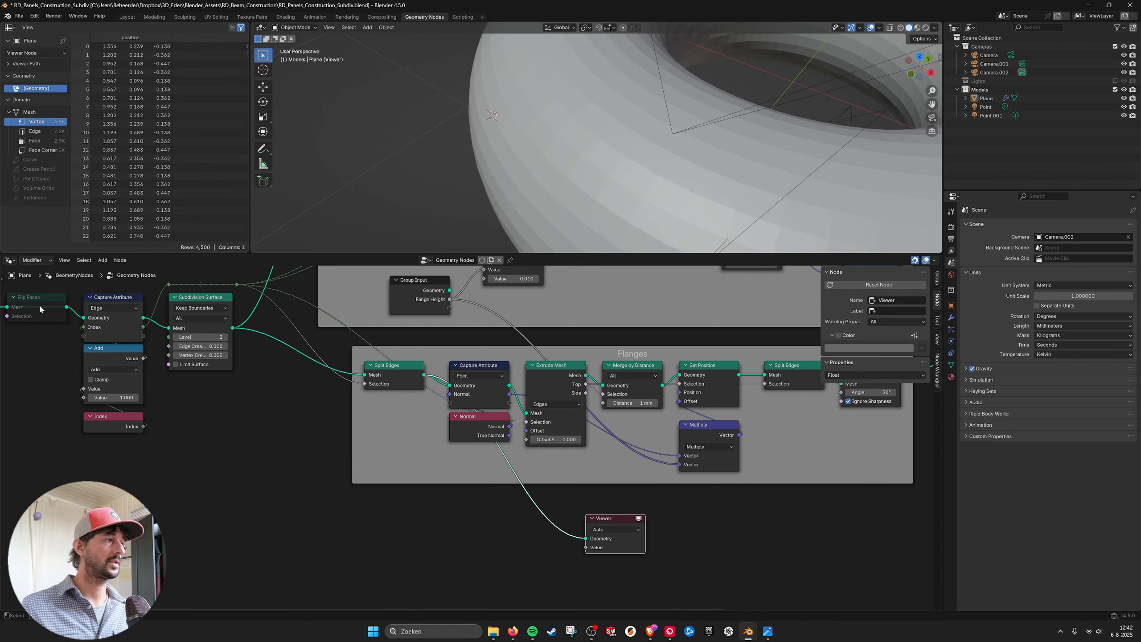
middle_drag(40, 307, 69, 305)
middle_drag(495, 415, 348, 406)
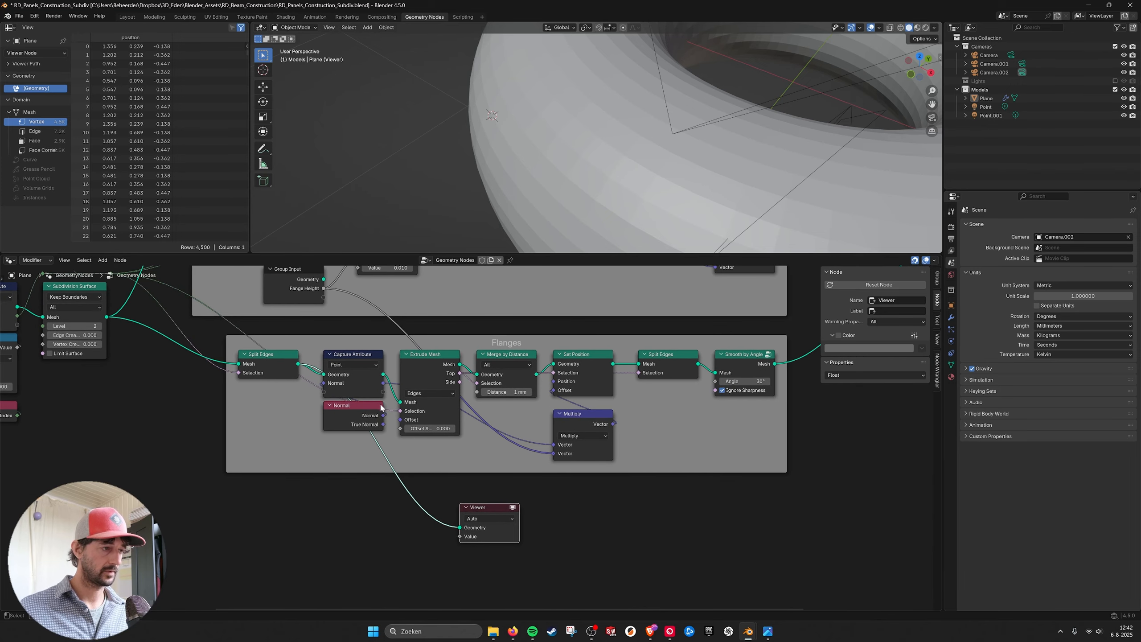
click(419, 357)
drag(459, 365, 575, 507)
scroll(549, 411, down, 1)
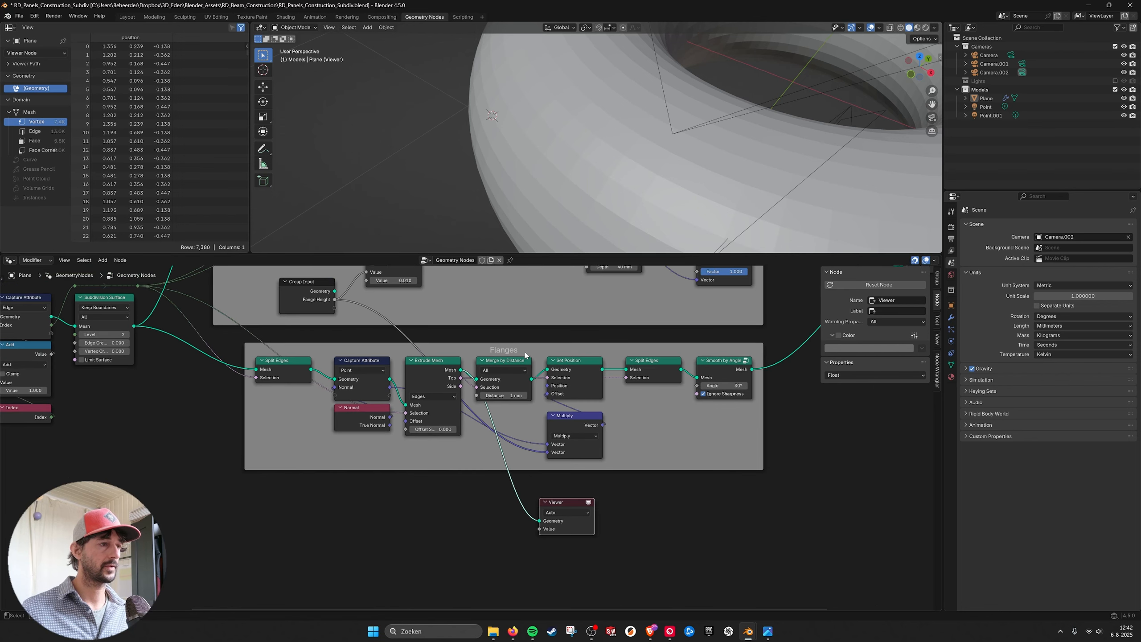
scroll(673, 172, down, 1)
scroll(690, 160, down, 1)
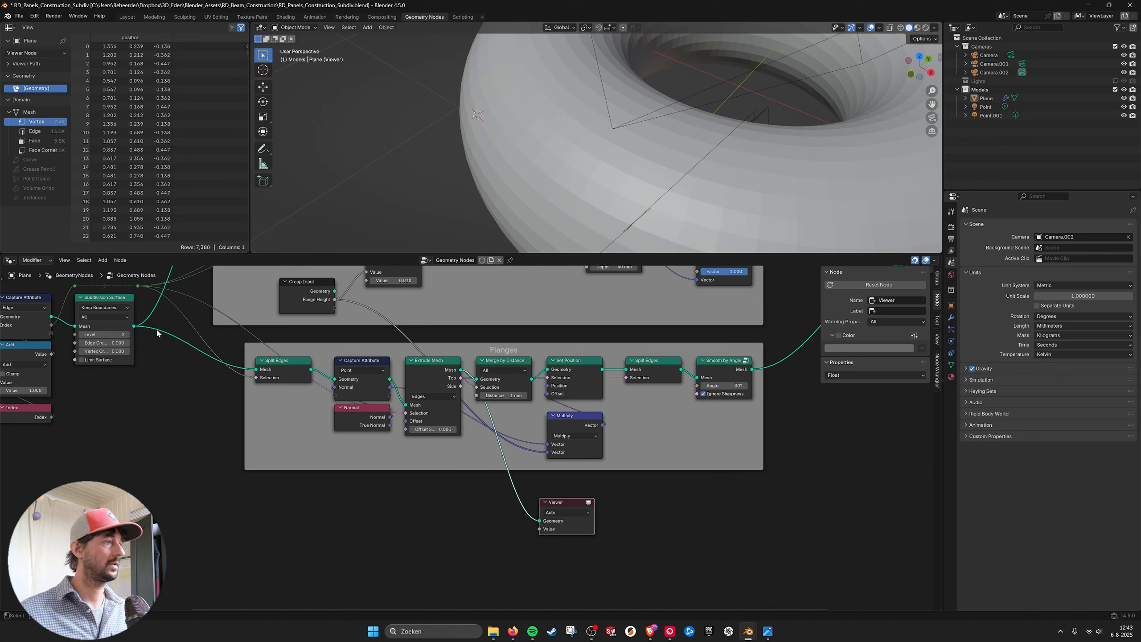
Toggle the Viewer off and on to compare with the finished panels, and move it farther along the frame
click(588, 502)
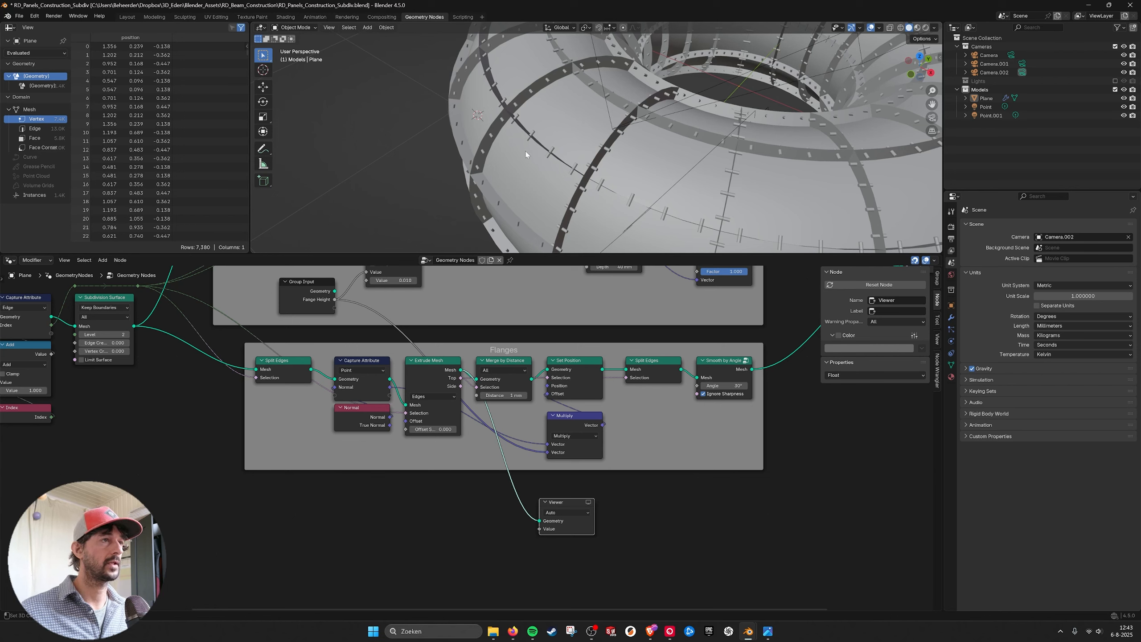
click(588, 502)
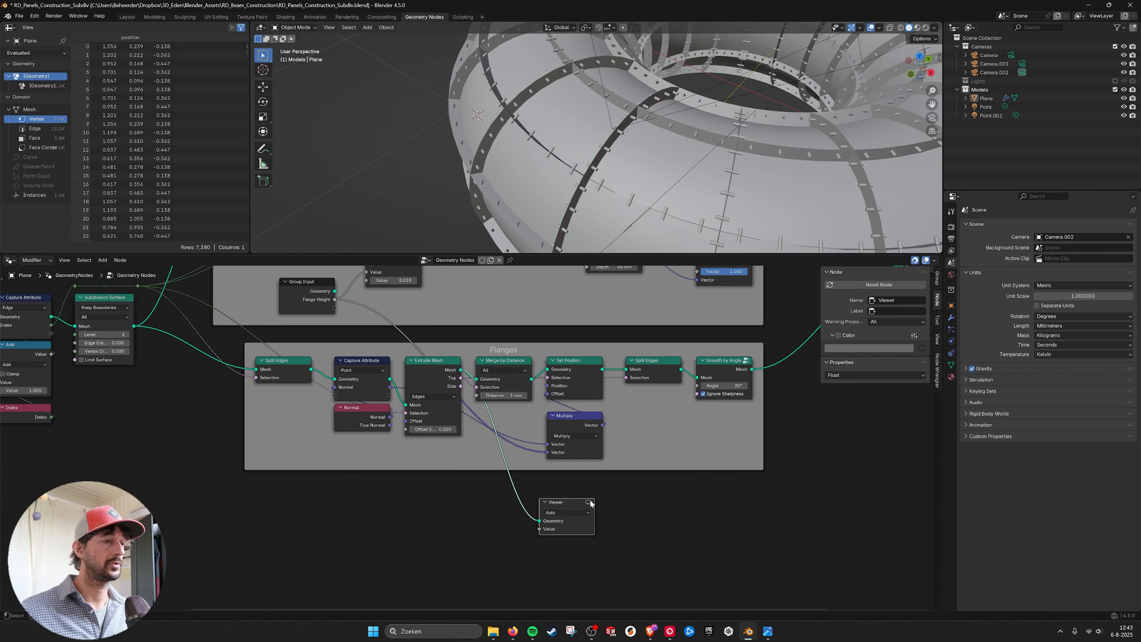
drag(574, 507, 716, 507)
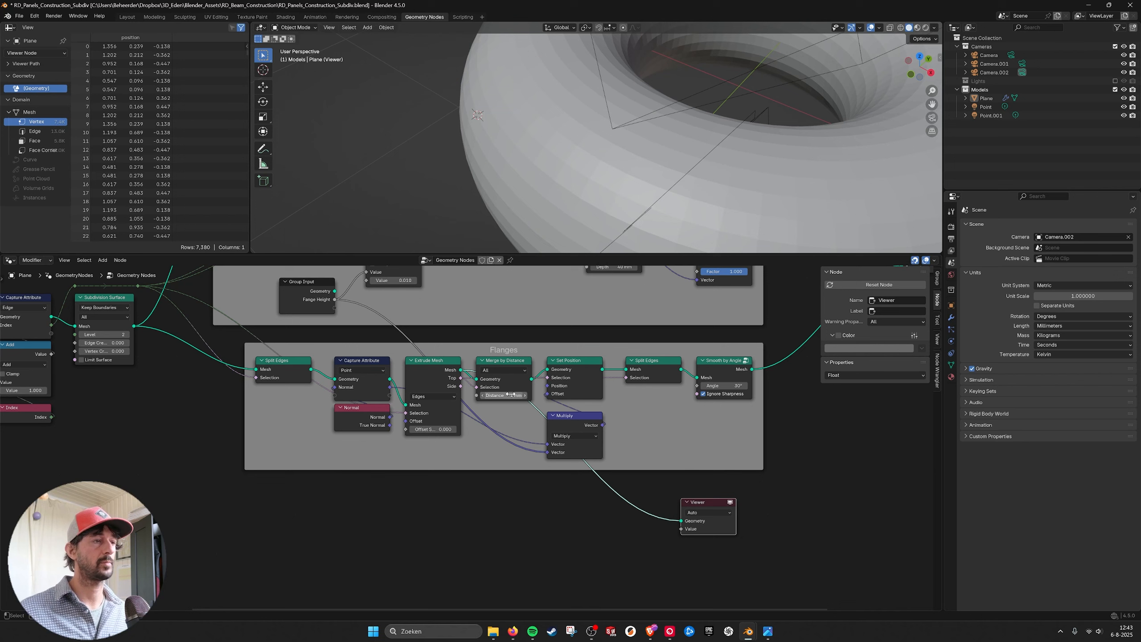
Connect the Merge by Distance node's Geometry output to the Viewer to preview the merged mesh
click(520, 365)
scroll(625, 403, up, 1)
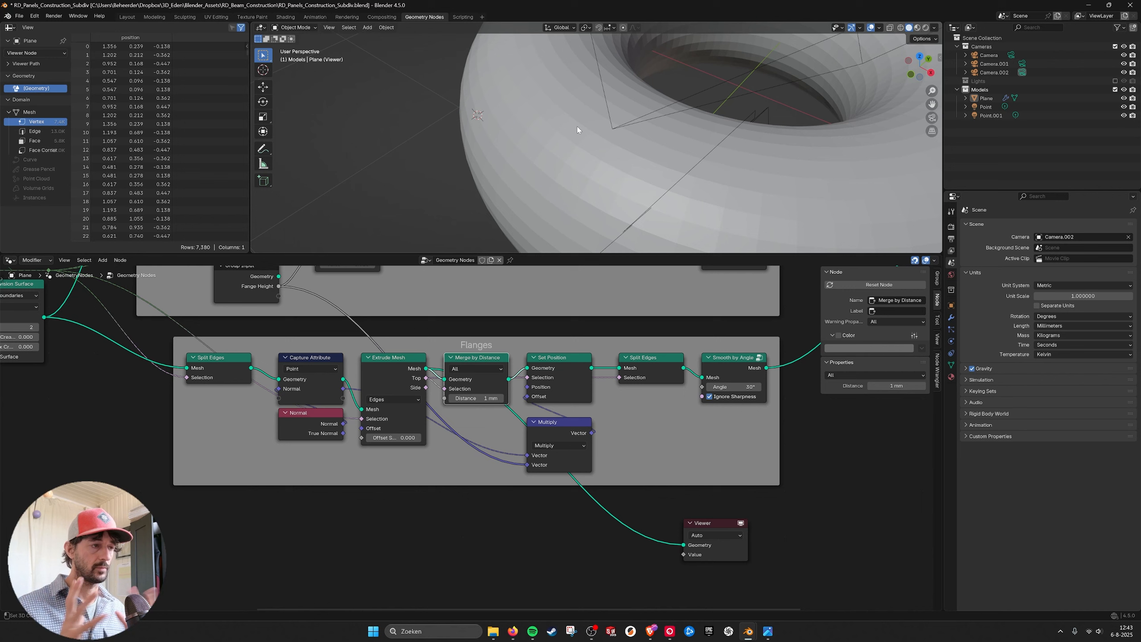
drag(508, 380, 683, 547)
mouse_move(682, 547)
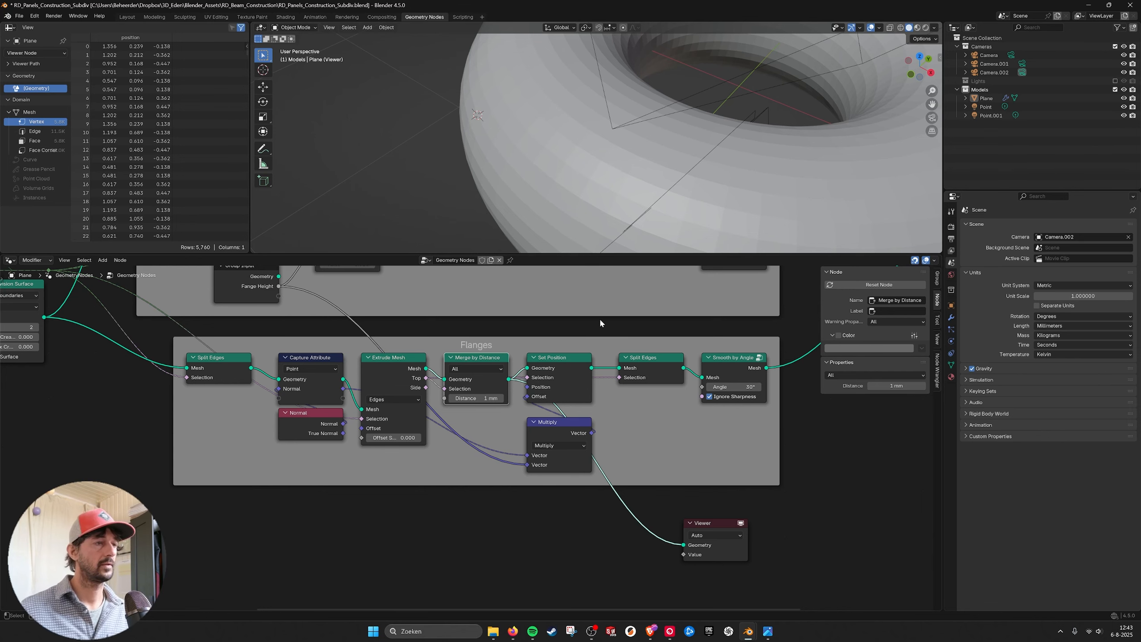
Connect the Set Position node's Geometry output to the Viewer to preview the offset flanges
middle_drag(603, 321, 497, 322)
scroll(484, 369, up, 1)
drag(486, 364, 584, 554)
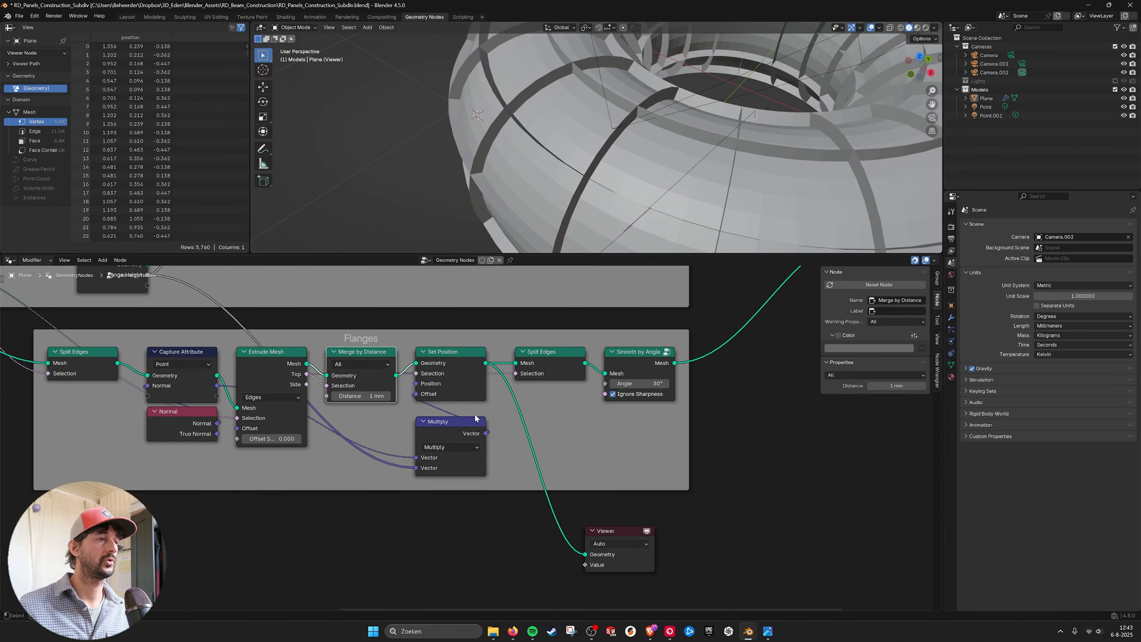
middle_drag(477, 419, 511, 417)
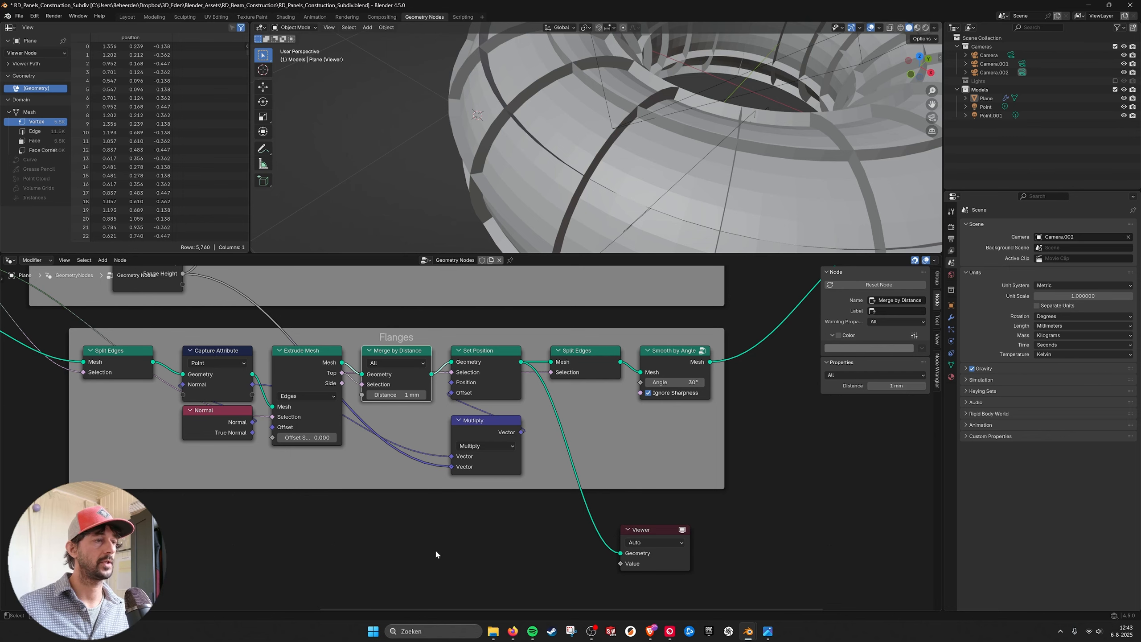
middle_drag(372, 469, 383, 469)
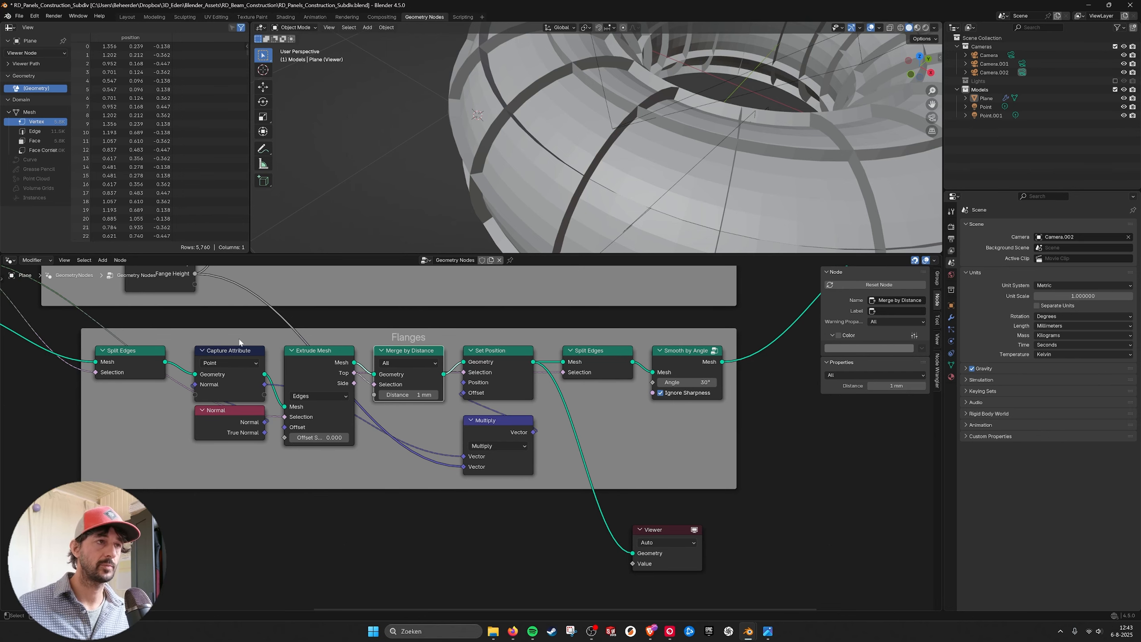
Duplicate the Normal node in the Flanges frame and place the copy below the Multiply node
click(313, 351)
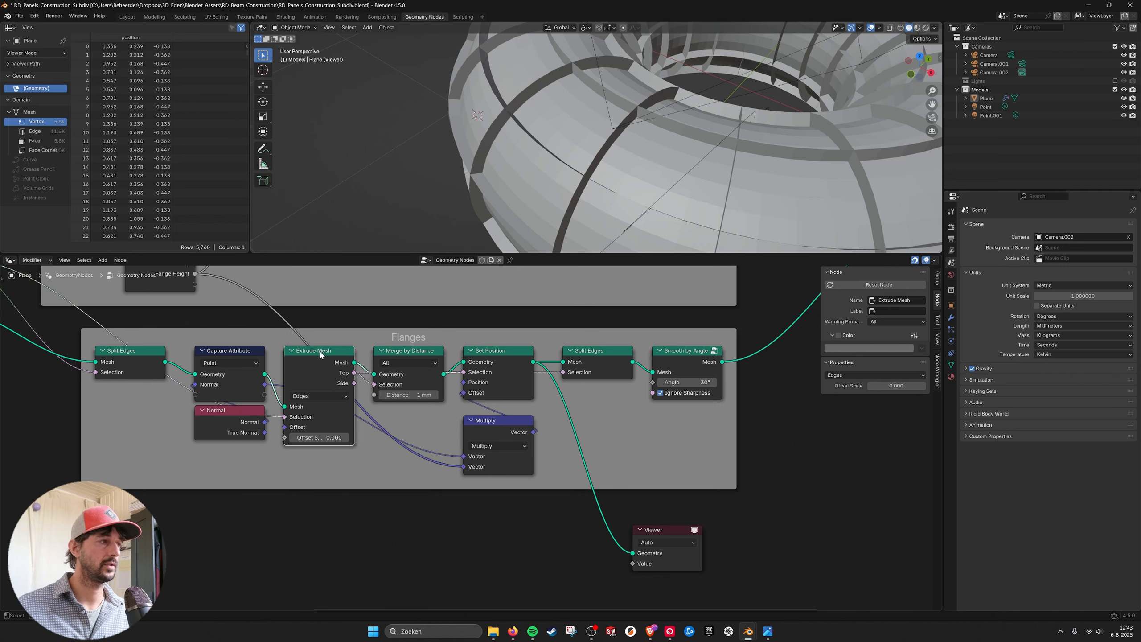
click(217, 417)
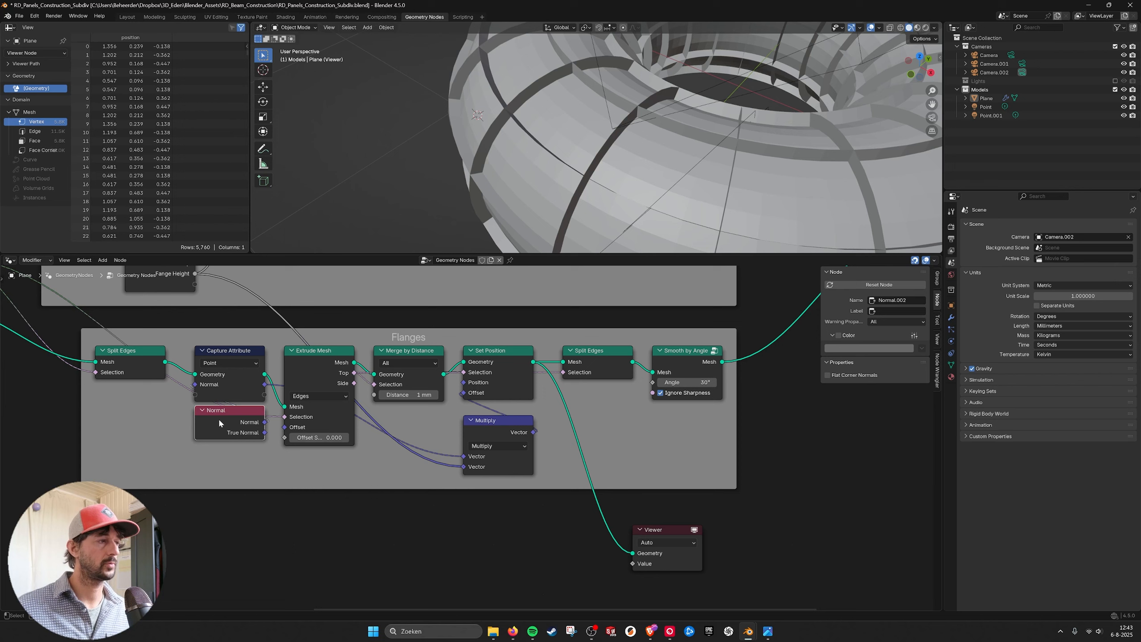
key(shift+d)
click(439, 524)
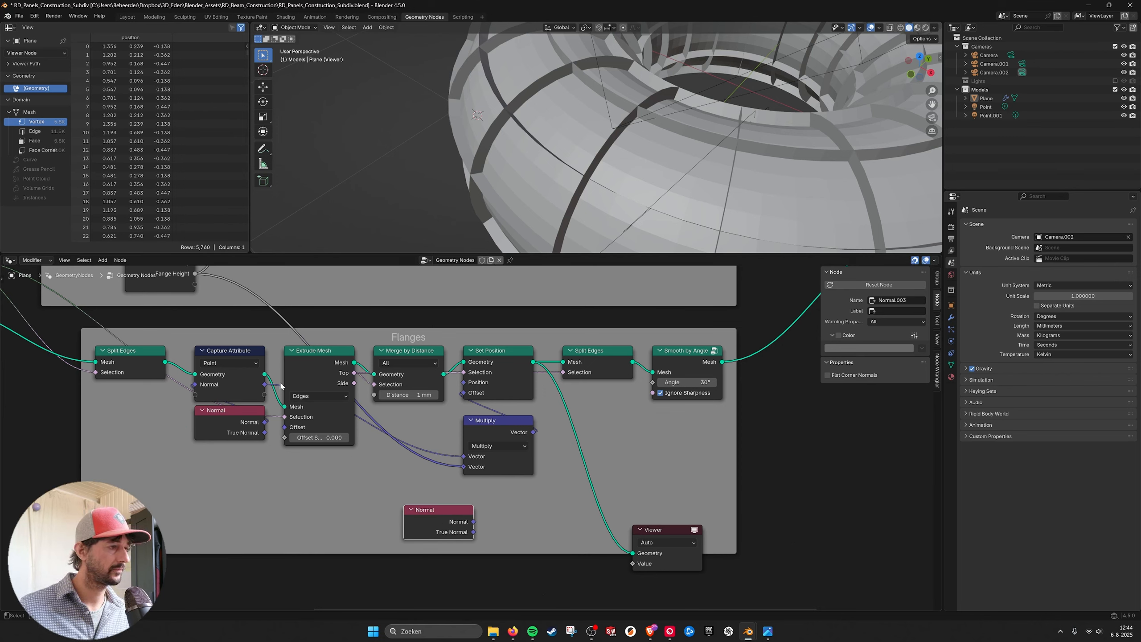
Move Capture Attribute and its Normal node down, and connect the copied Normal to Multiply's first Vector input to inspect the flanges
click(229, 358)
shift+click(229, 410)
drag(226, 361, 216, 417)
drag(471, 522, 463, 456)
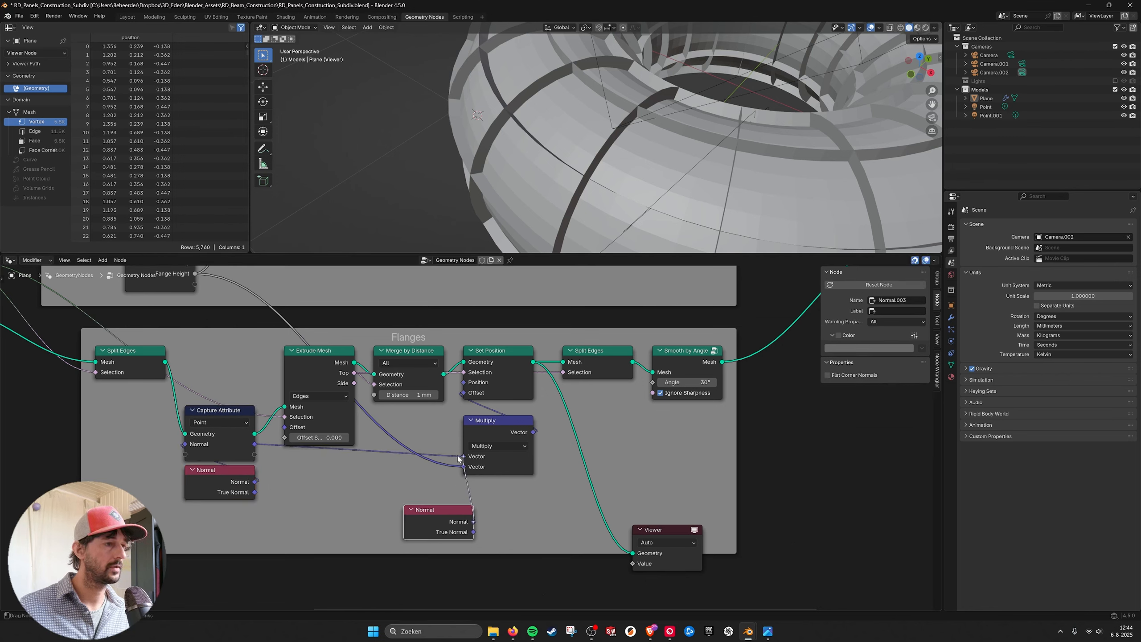
scroll(661, 164, down, 3)
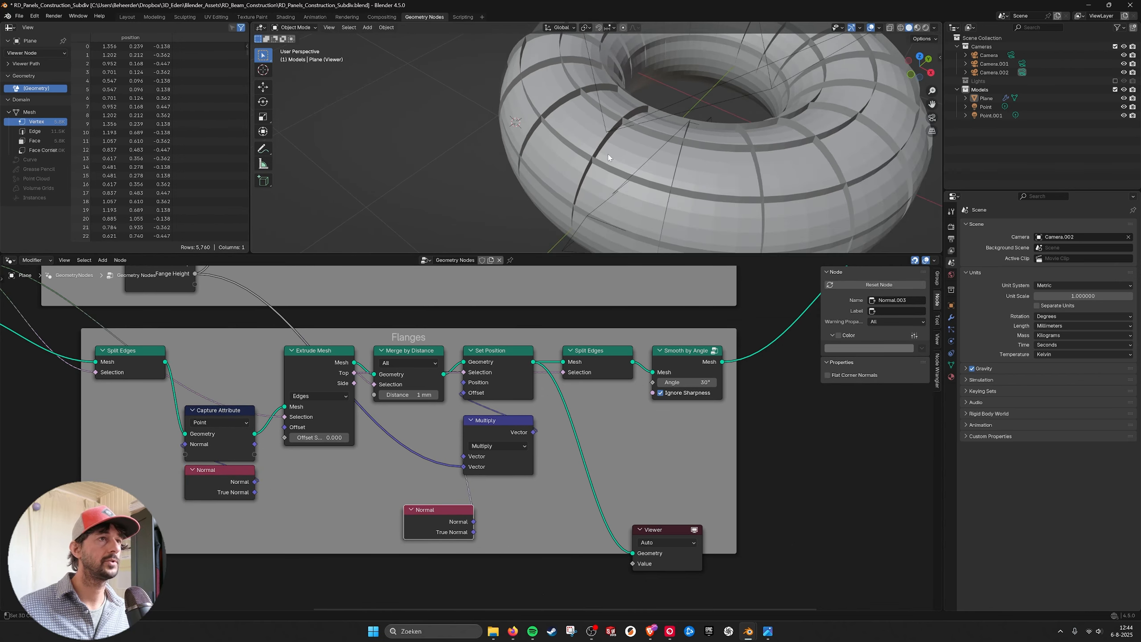
scroll(615, 172, up, 2)
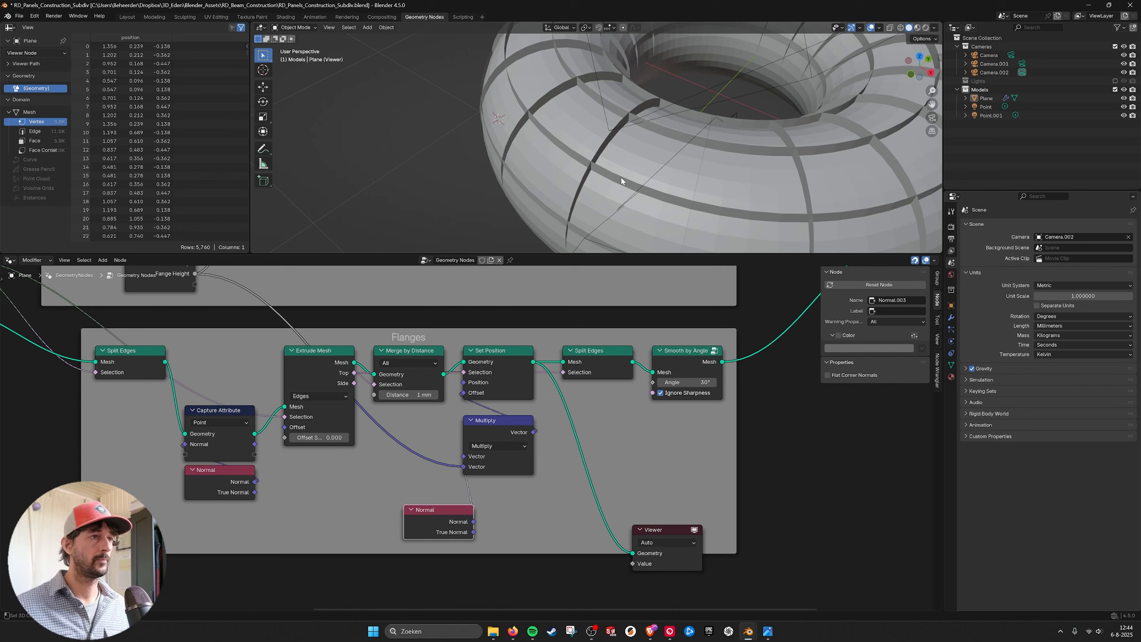
Reconnect Capture Attribute's Normal output to Multiply's first Vector input and delete the copied Normal node in the Flanges frame
drag(216, 509, 464, 458)
click(383, 480)
click(435, 518)
key(x)
middle_drag(607, 482, 498, 472)
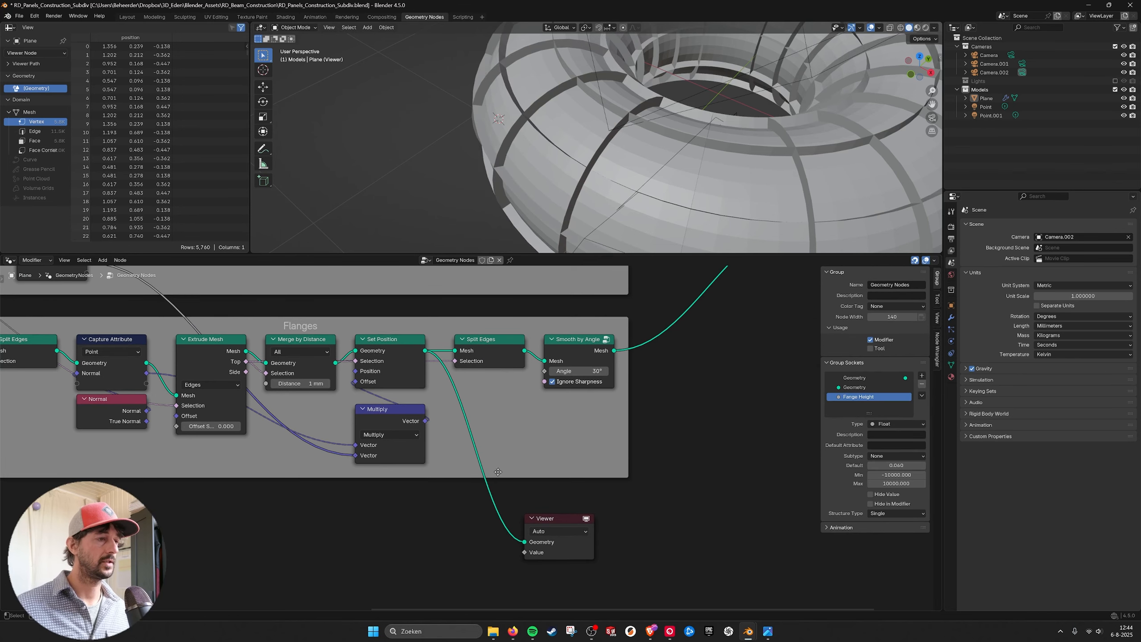
Move the Viewer node outside the Flanges frame and connect the final Split Edges node's Mesh output to preview it
drag(553, 518, 722, 428)
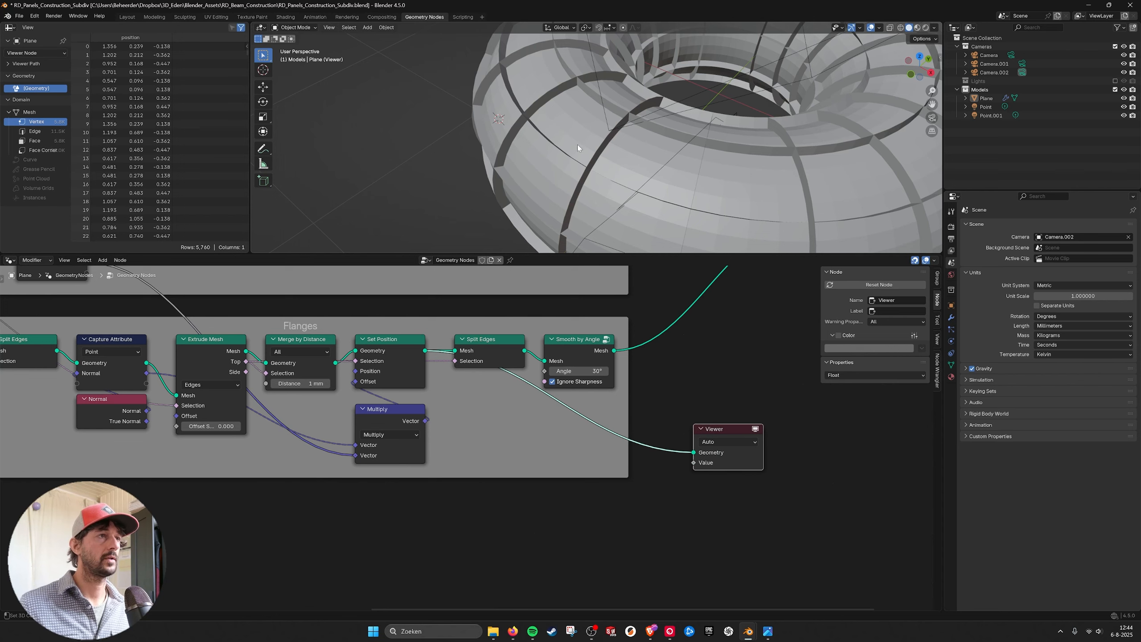
click(484, 344)
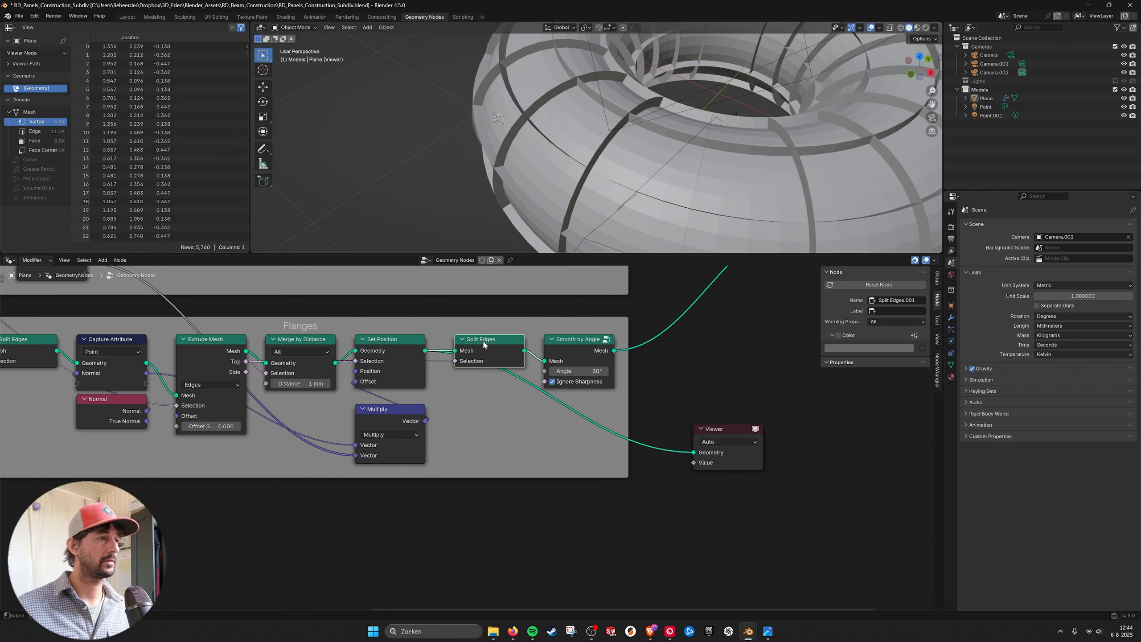
click(234, 345)
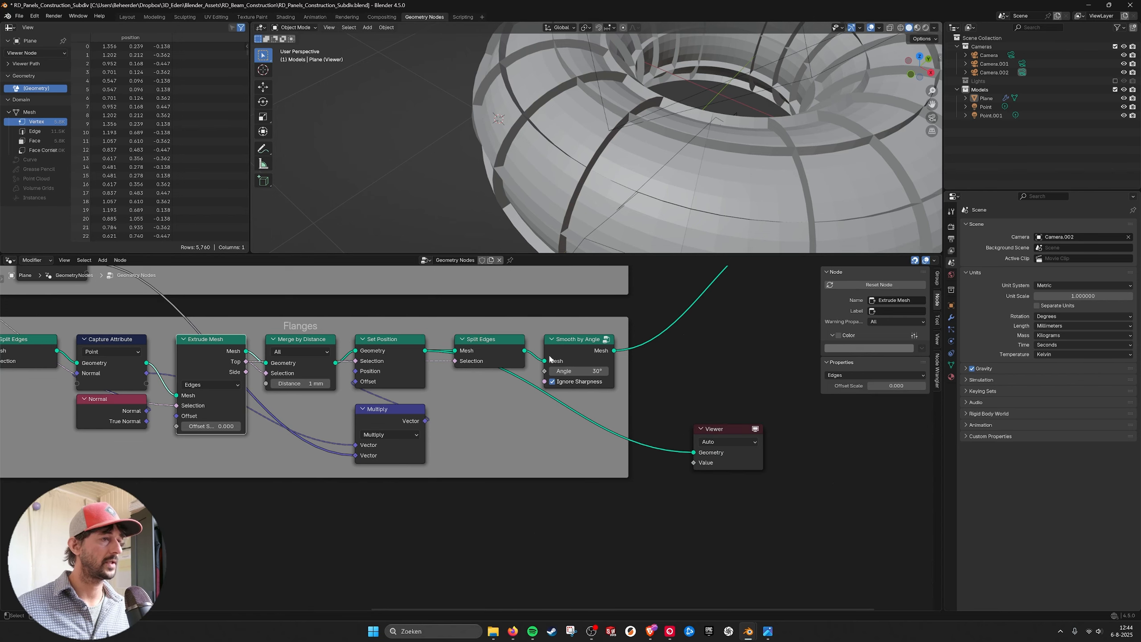
scroll(457, 340, up, 1)
drag(534, 338, 731, 454)
Connect the Smooth by Angle node's Mesh output to the Viewer and inspect the smoothed flanges
middle_drag(690, 363, 653, 379)
drag(603, 352, 695, 459)
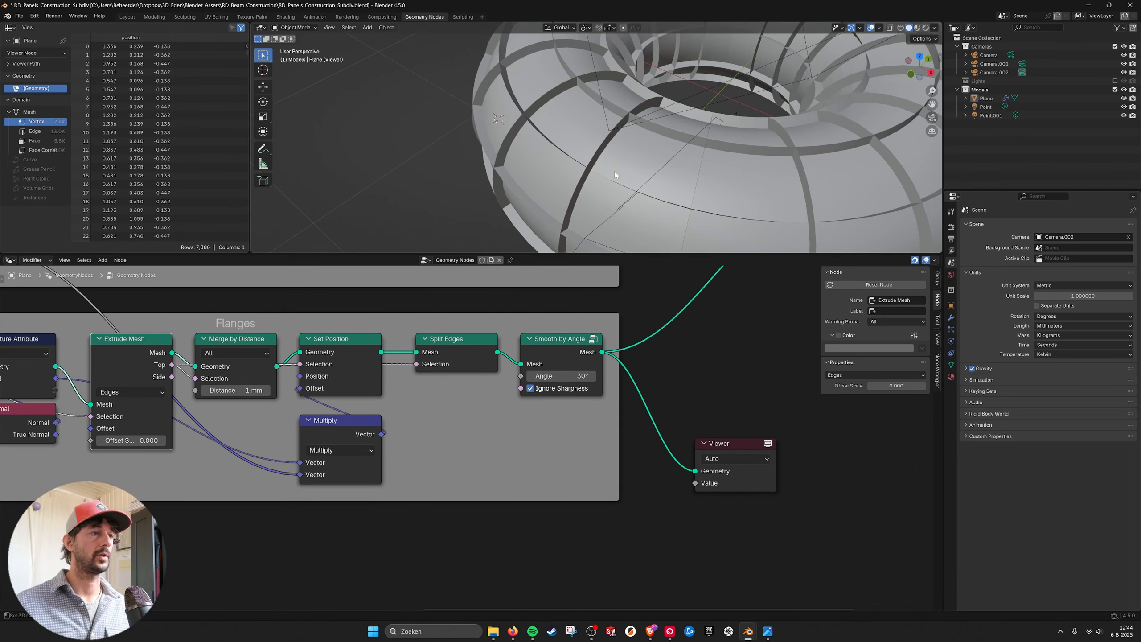
scroll(704, 158, down, 1)
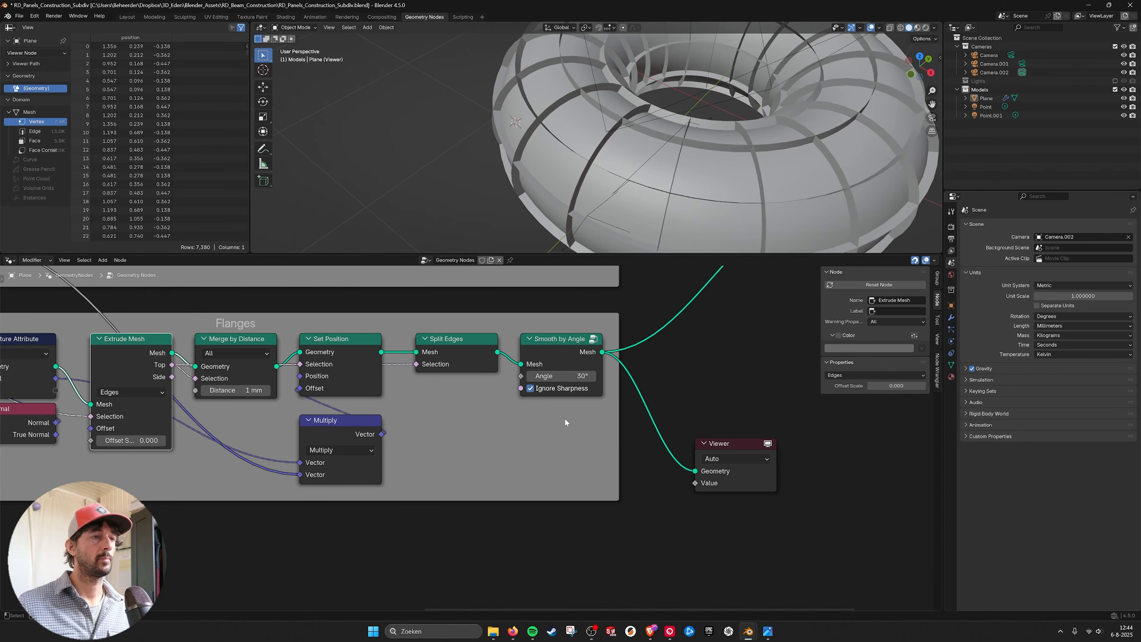
scroll(674, 150, up, 3)
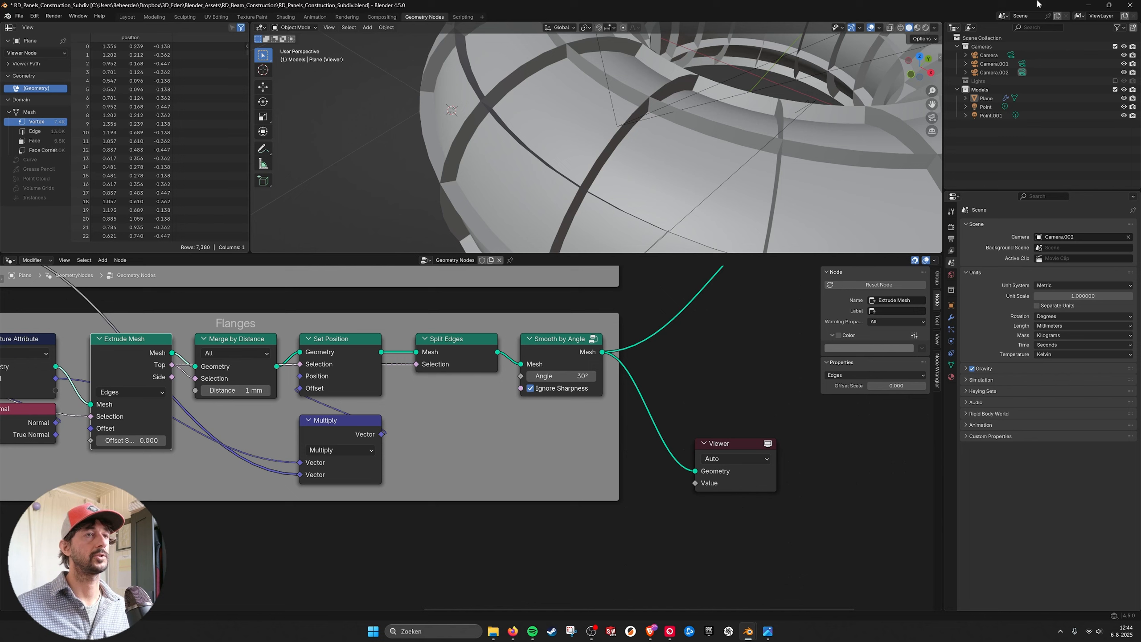
Switch the viewport shading to wireframe and set the Subdivision Surface level to 3
click(917, 27)
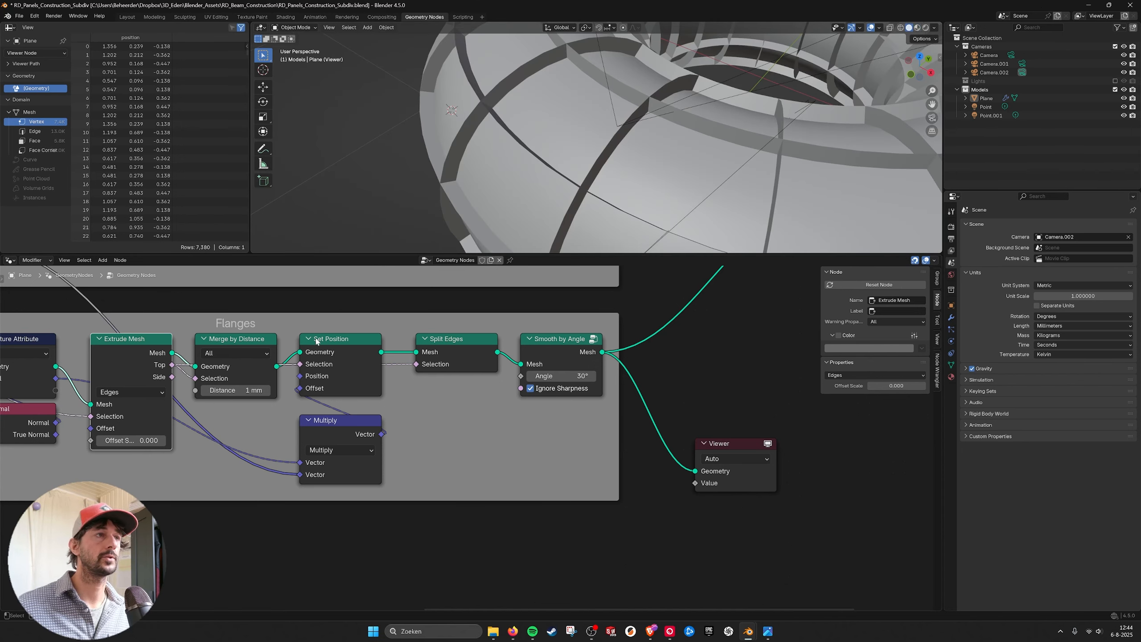
click(900, 28)
middle_drag(278, 314, 871, 372)
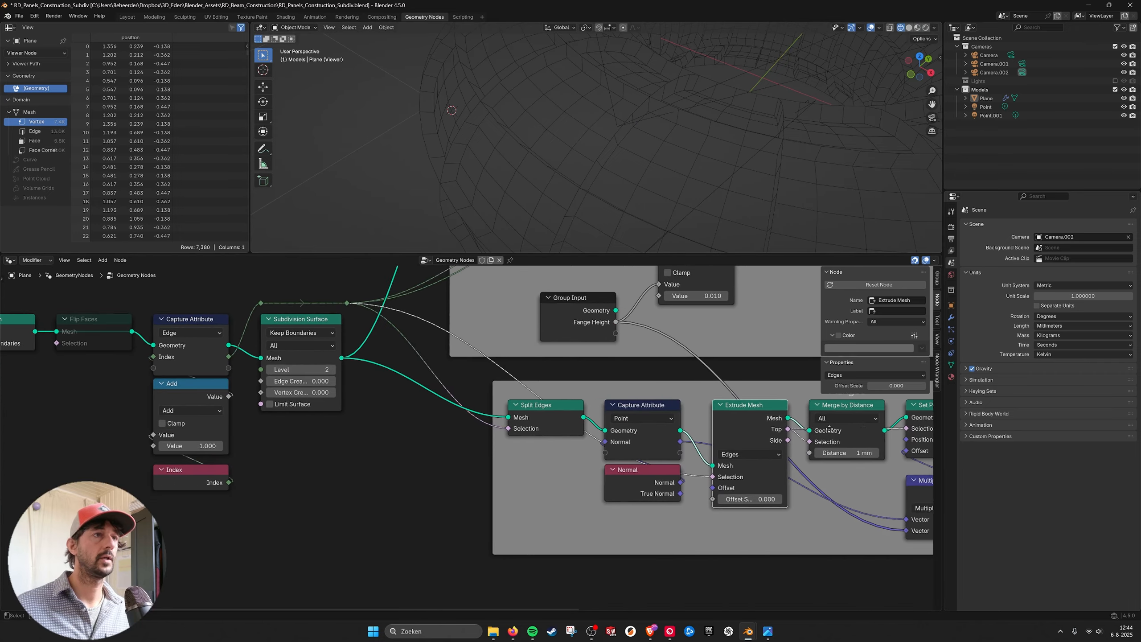
click(332, 369)
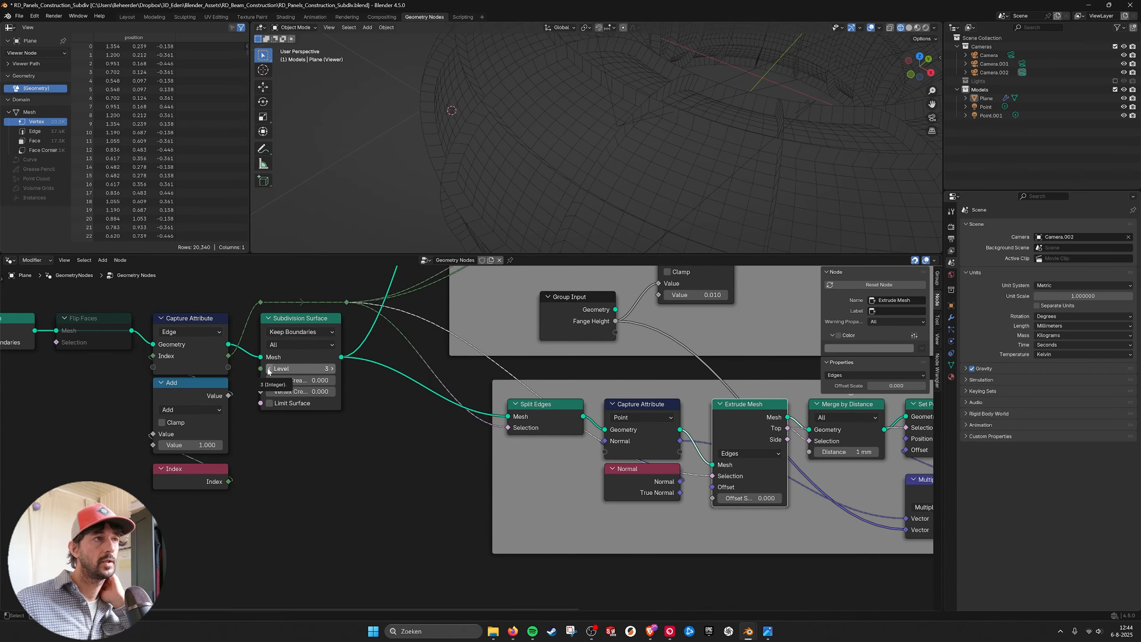
Move the Viewer node from beside the Flanges frame to just above the Bolts frame
scroll(676, 389, down, 1)
scroll(676, 388, down, 2)
middle_drag(676, 389, 460, 510)
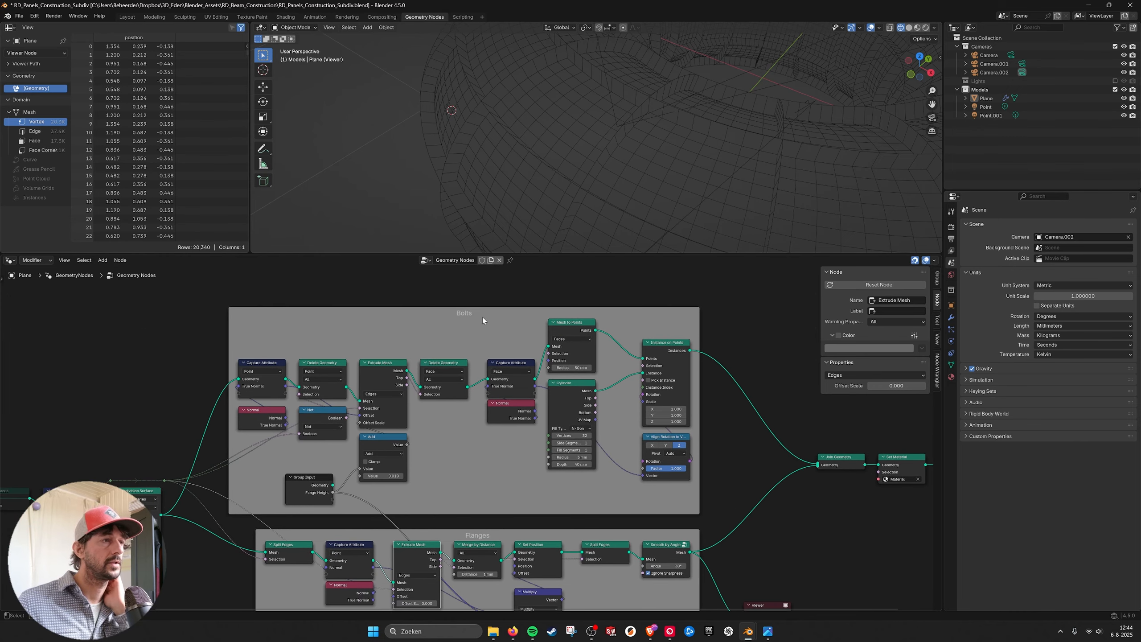
middle_drag(473, 424, 486, 406)
scroll(486, 406, up, 2)
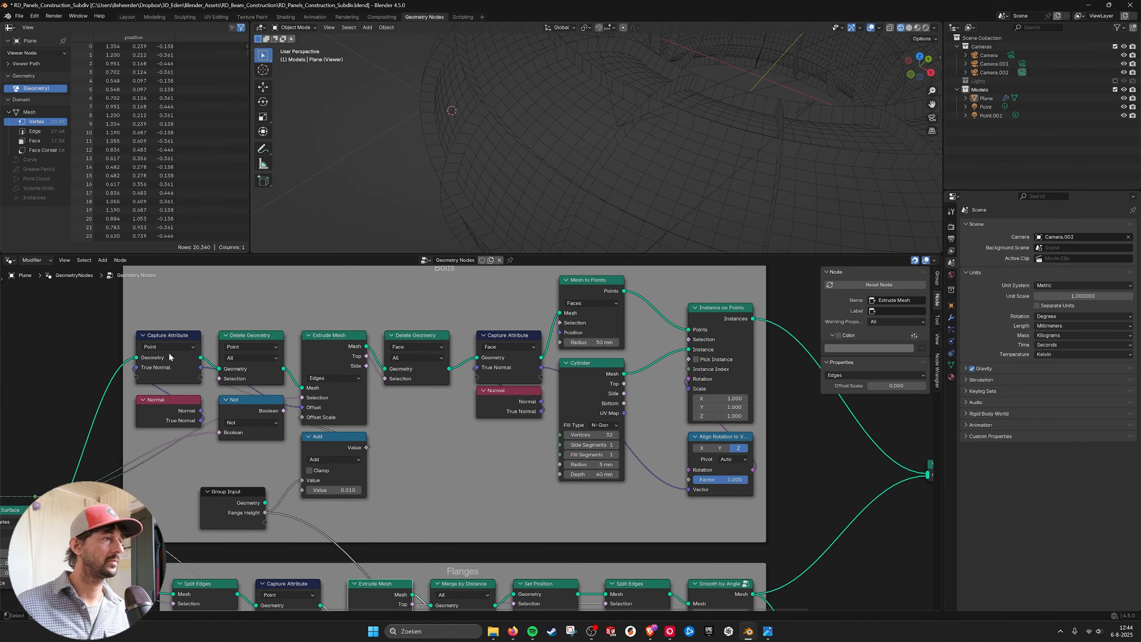
click(250, 338)
scroll(337, 361, down, 2)
drag(657, 547, 351, 274)
middle_drag(261, 322, 427, 388)
scroll(533, 424, up, 2)
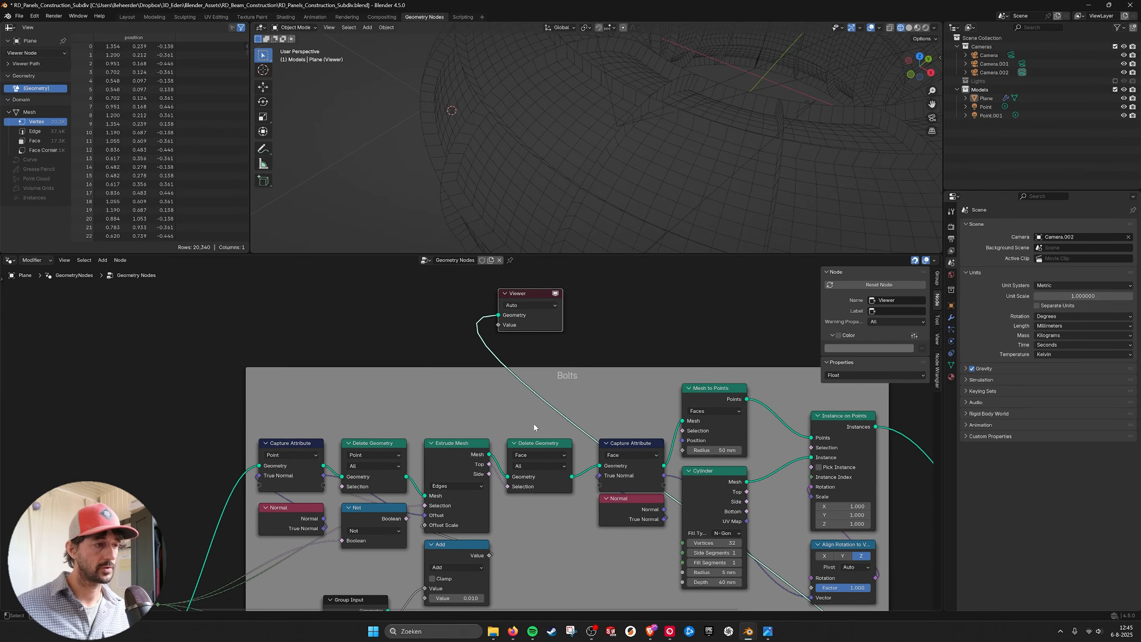
Preview the Bolts frame's point-domain Capture Attribute and then its Delete Geometry output in the Viewer, and select the plane object
drag(377, 463, 463, 313)
ctrl+shift+click(295, 470)
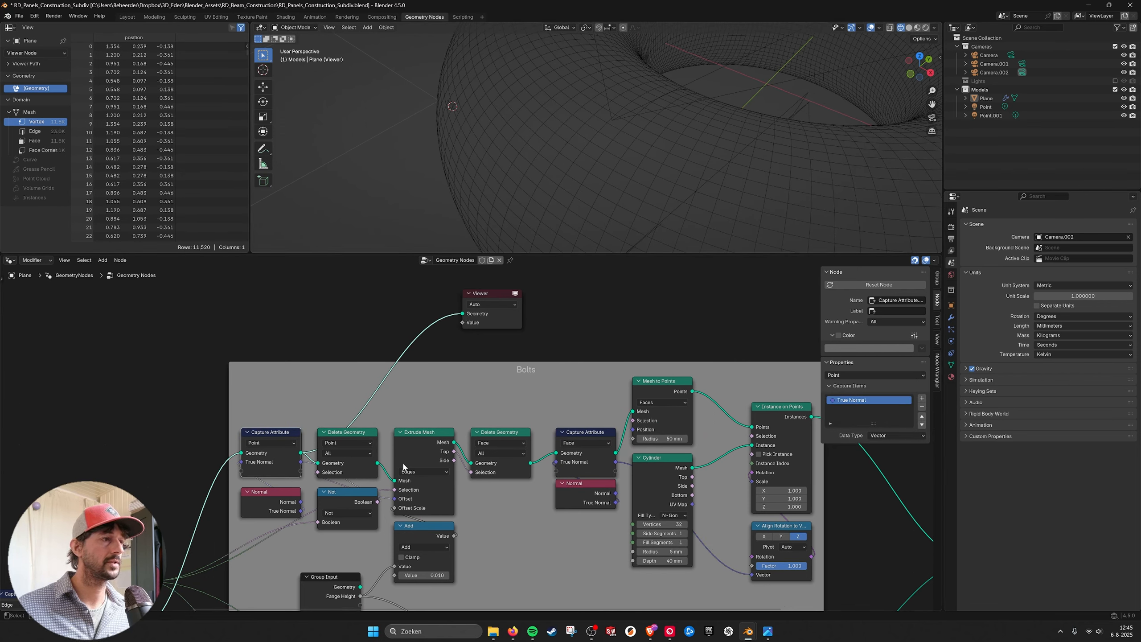
ctrl+shift+click(380, 465)
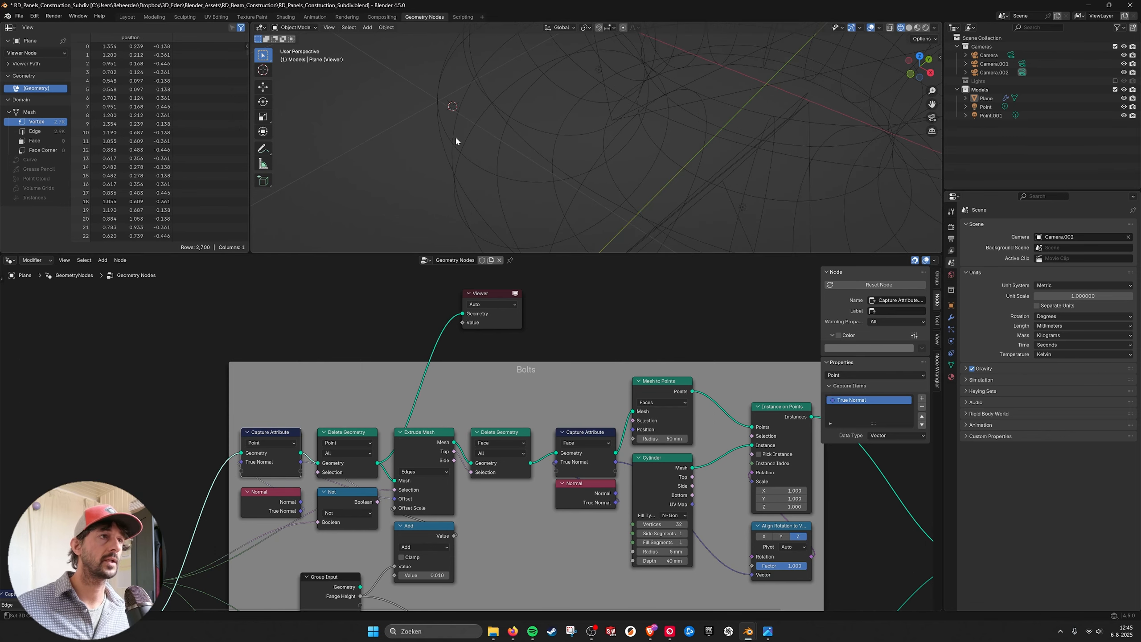
click(666, 96)
middle_drag(408, 340, 358, 333)
middle_drag(397, 452, 399, 438)
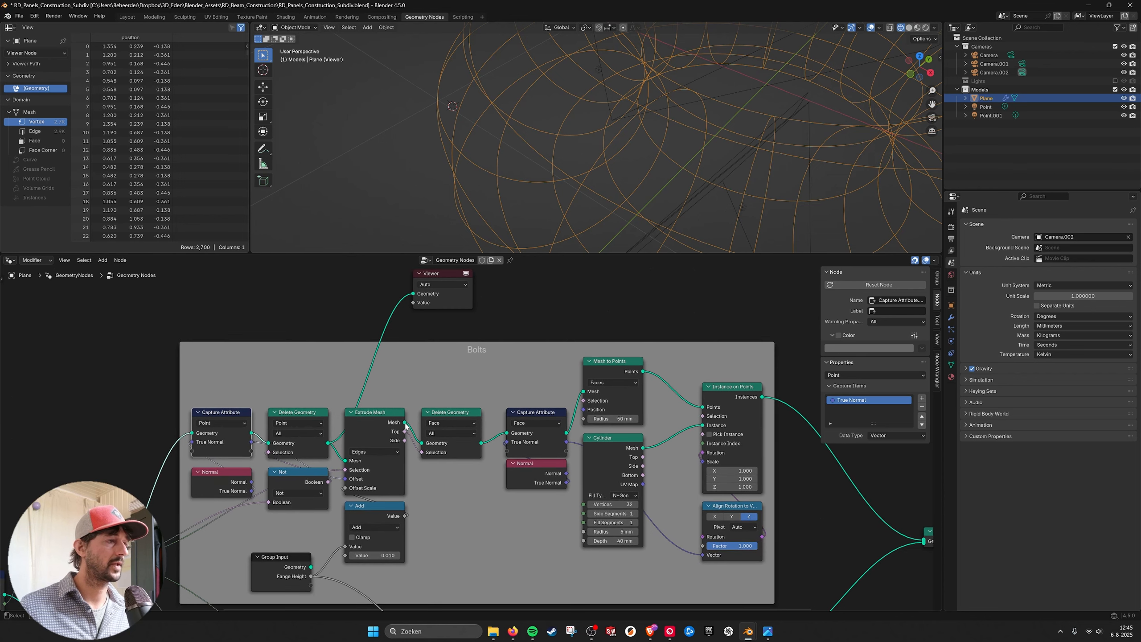
Connect the Bolts frame's Extrude Mesh output to the Viewer to preview the extruded edges, and move the Viewer further along the chain
drag(404, 422, 412, 293)
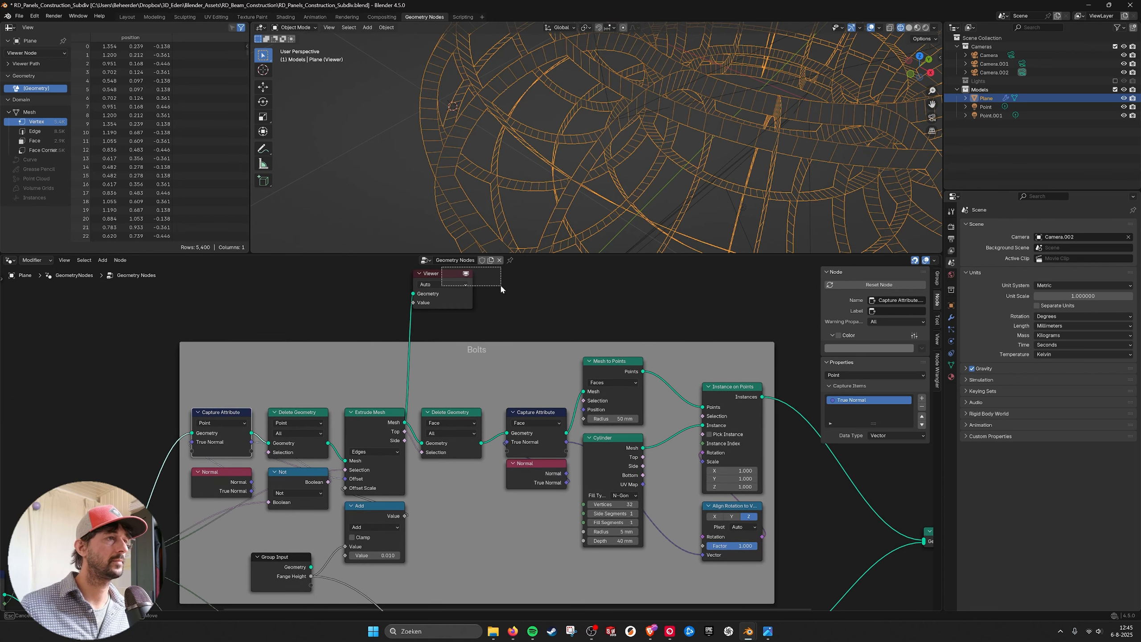
drag(501, 286, 501, 286)
drag(436, 272, 564, 291)
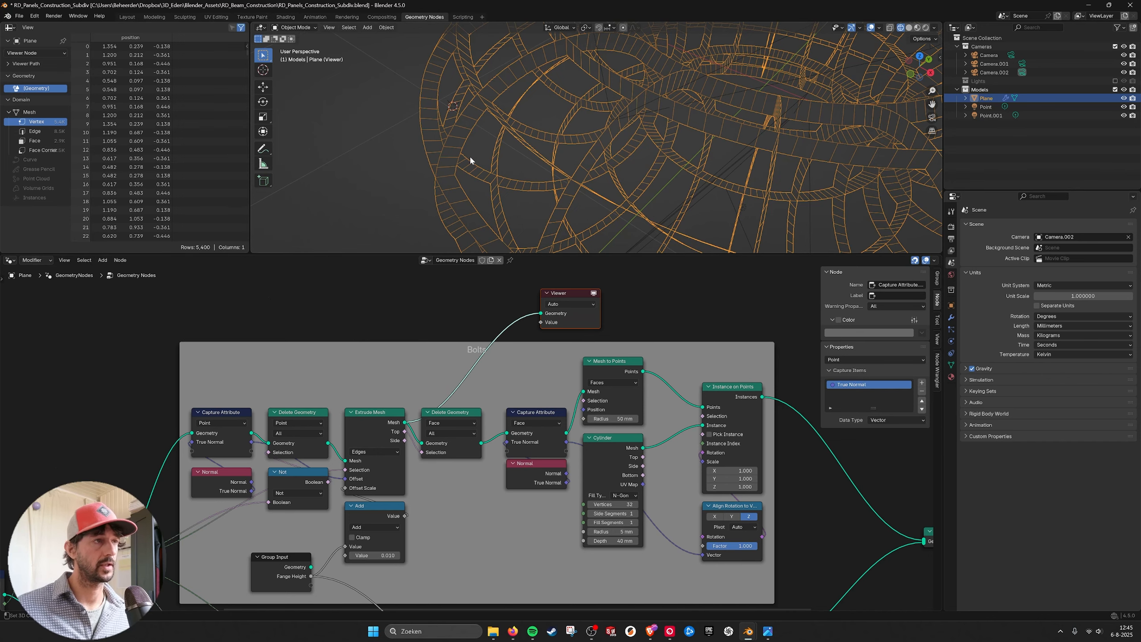
Connect the face-domain Delete Geometry node's Geometry output to the Viewer to preview the remaining faces
middle_drag(480, 374, 432, 372)
drag(433, 442, 621, 292)
click(411, 414)
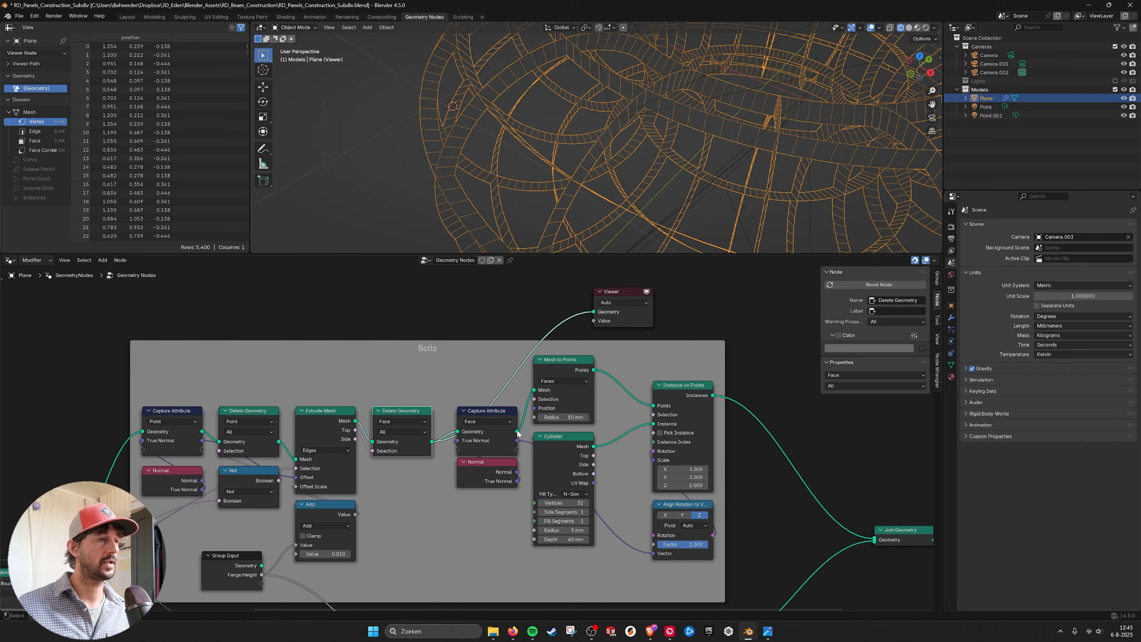
Connect the Mesh to Points node's Points output to the Viewer and inspect the points in solid shading
middle_drag(633, 351, 563, 368)
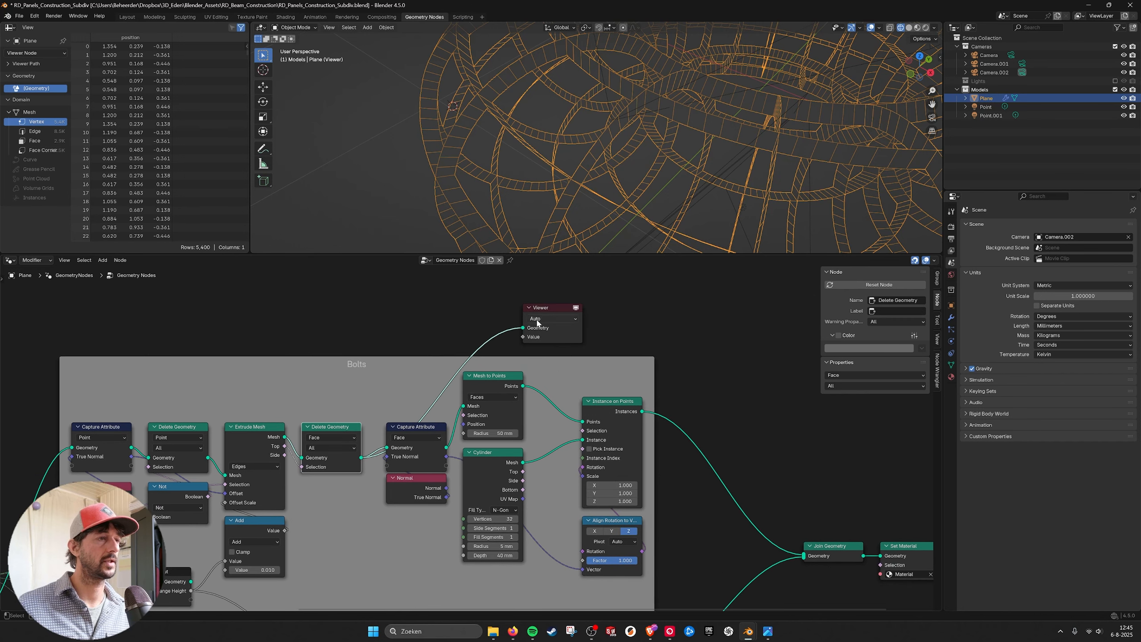
drag(532, 311, 608, 311)
drag(523, 386, 601, 328)
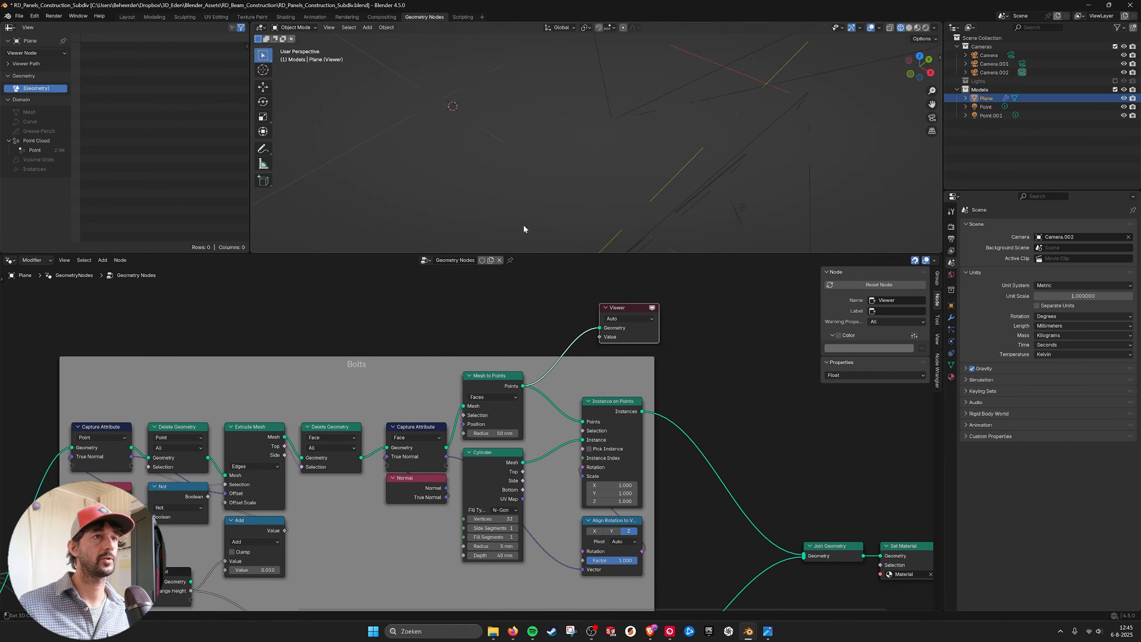
click(909, 28)
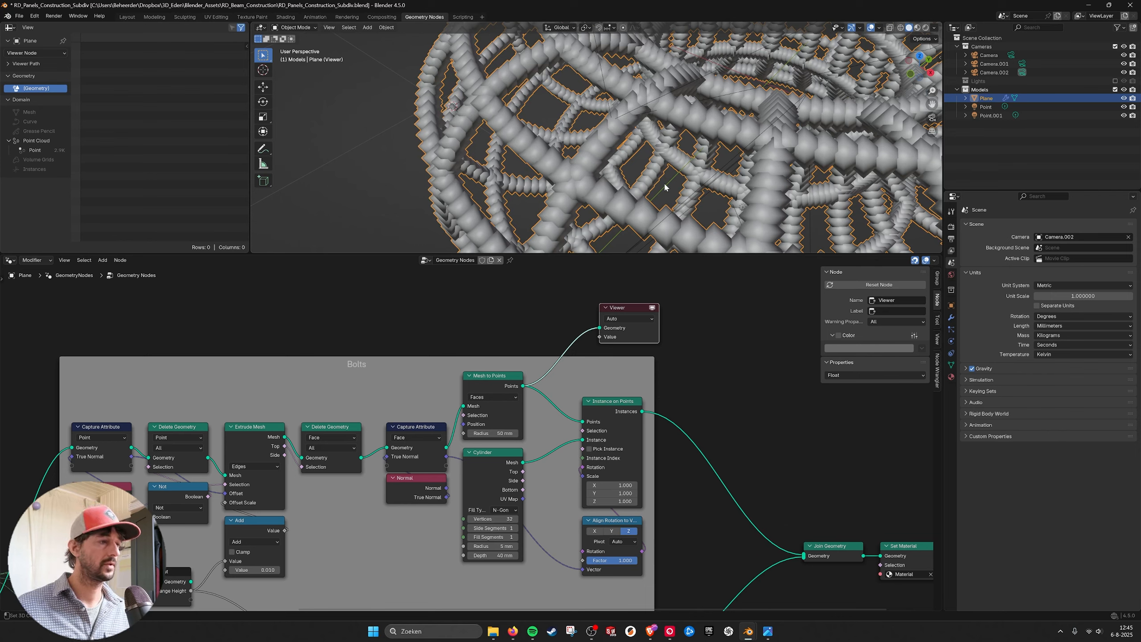
middle_drag(632, 169, 705, 170)
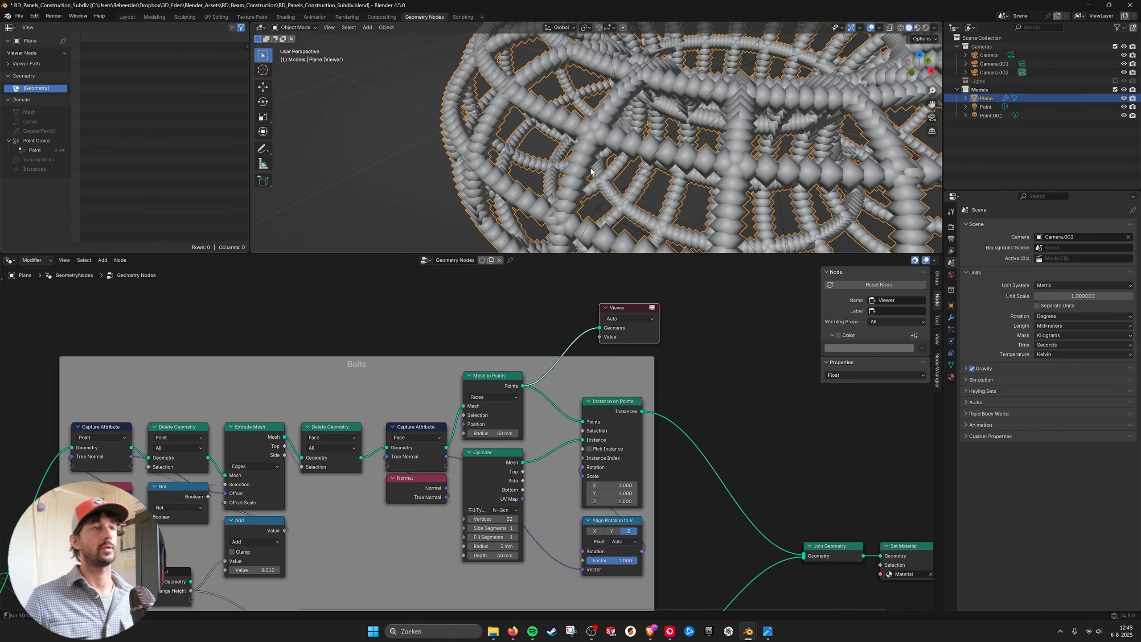
Preview the Cylinder mesh and then the Instance on Points output in the Viewer, and move the Viewer above the Set Material node
ctrl+shift+click(522, 468)
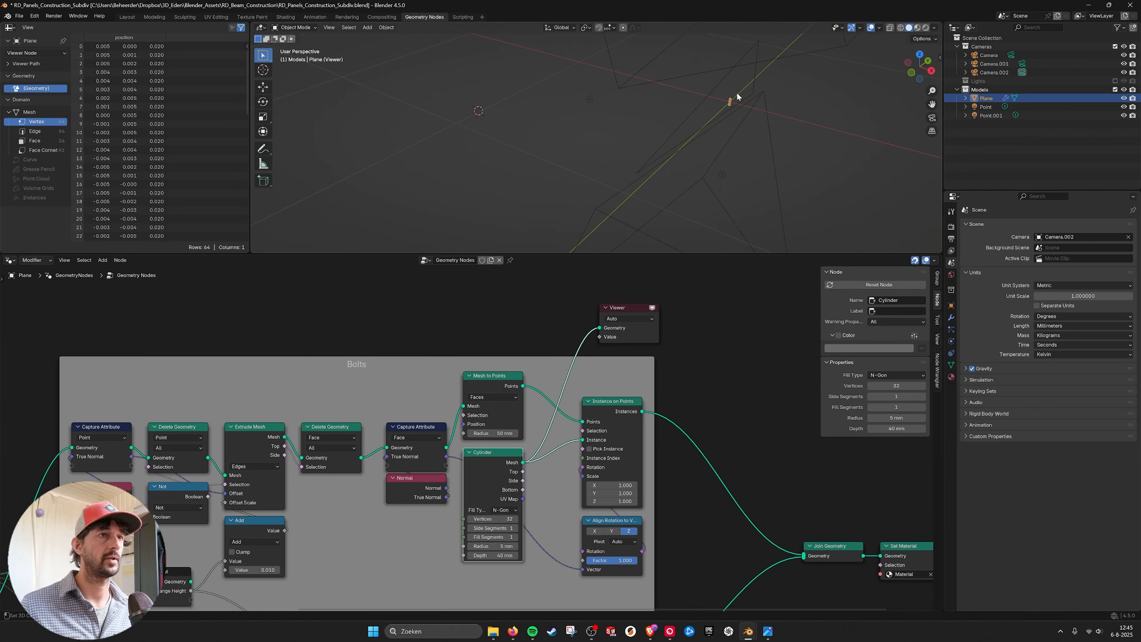
ctrl+shift+click(643, 412)
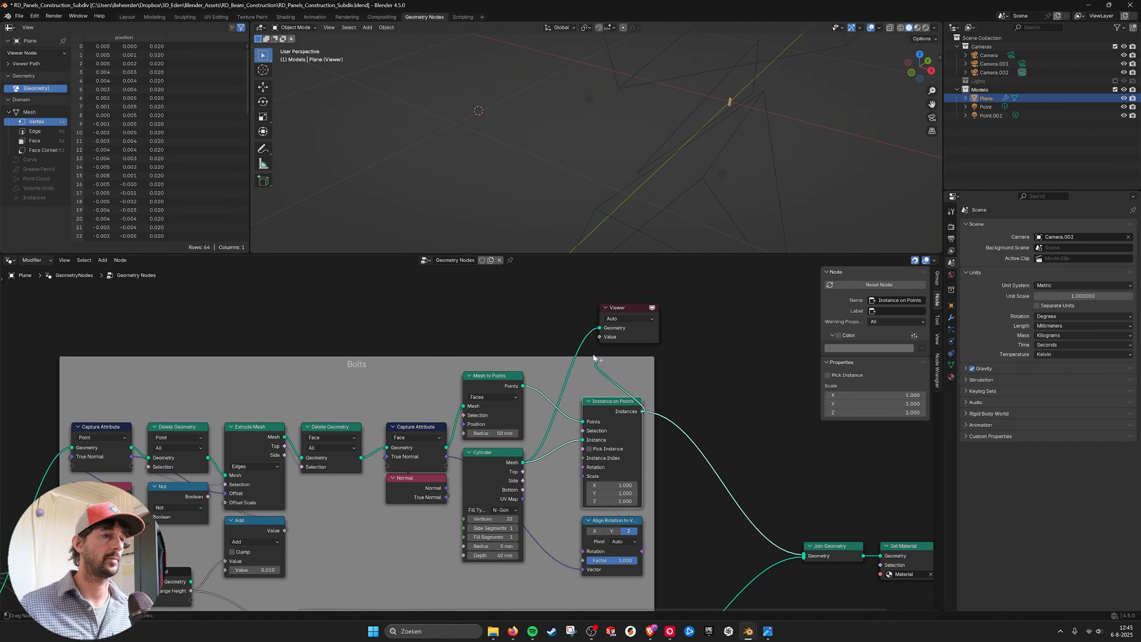
drag(625, 310, 735, 343)
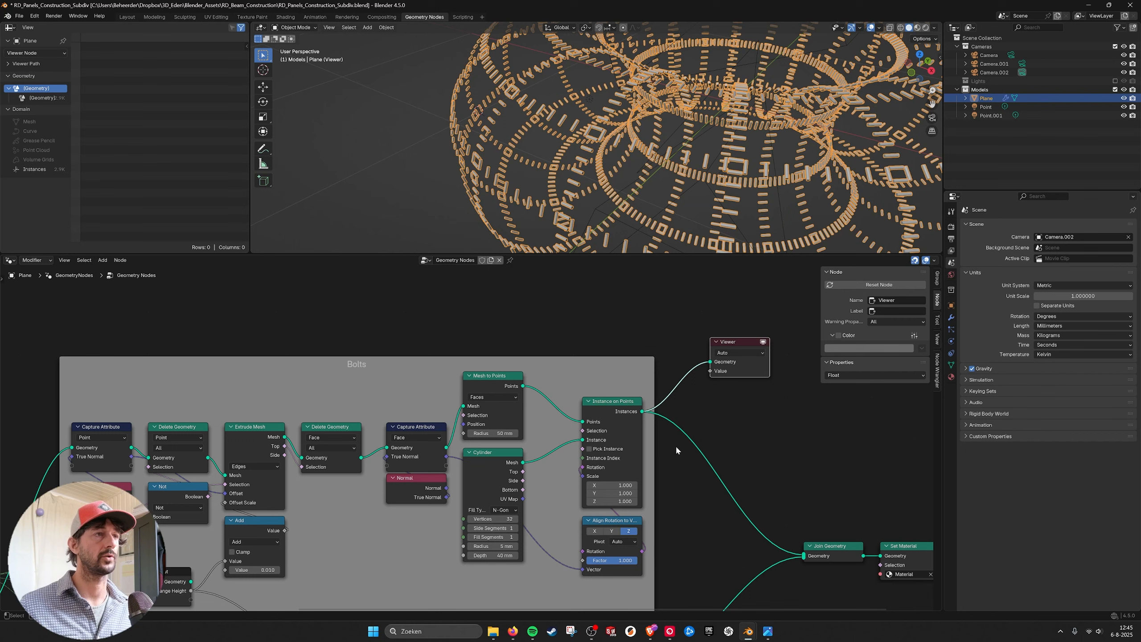
click(613, 521)
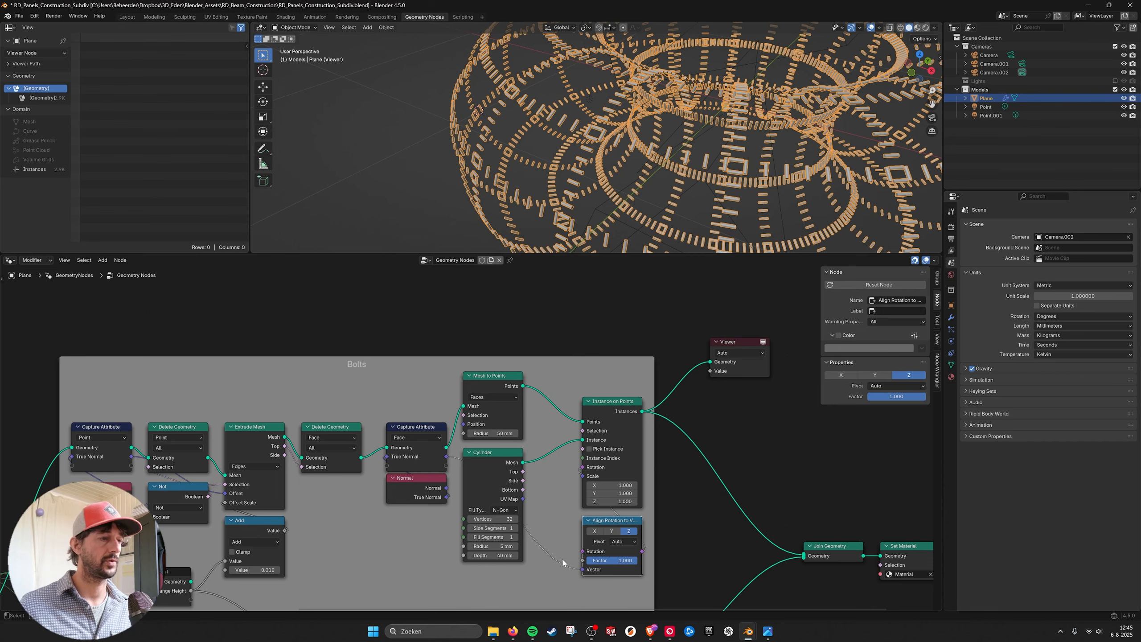
middle_drag(769, 382, 552, 382)
drag(518, 344, 722, 429)
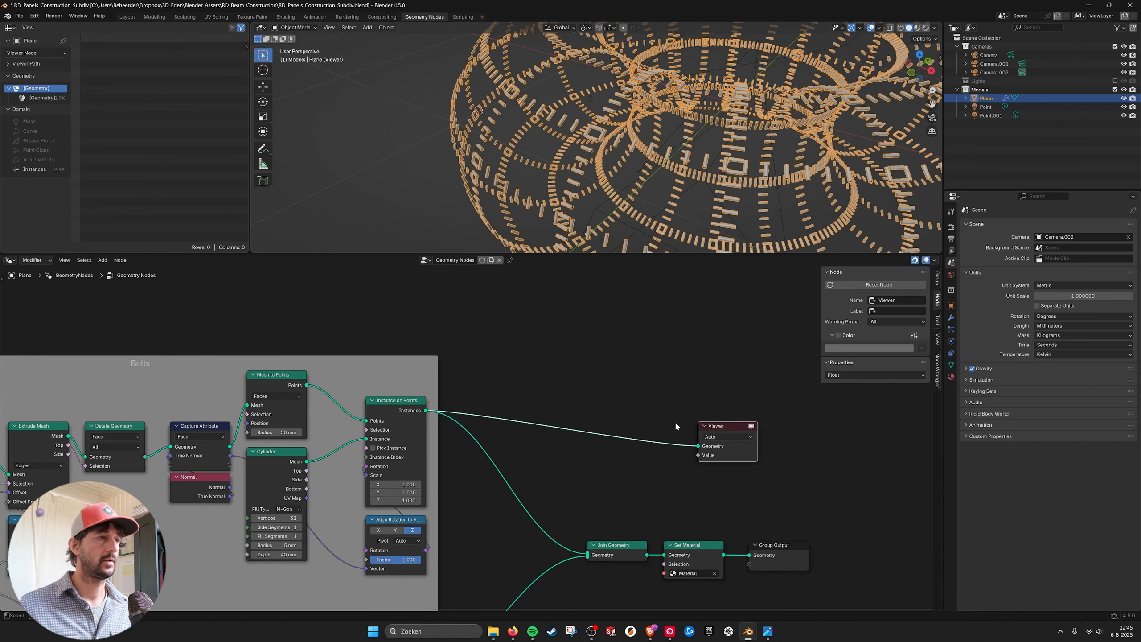
middle_drag(674, 422, 735, 414)
Try level 4 on the Subdivision Surface node, then set its level to 2
middle_drag(17, 537, 595, 327)
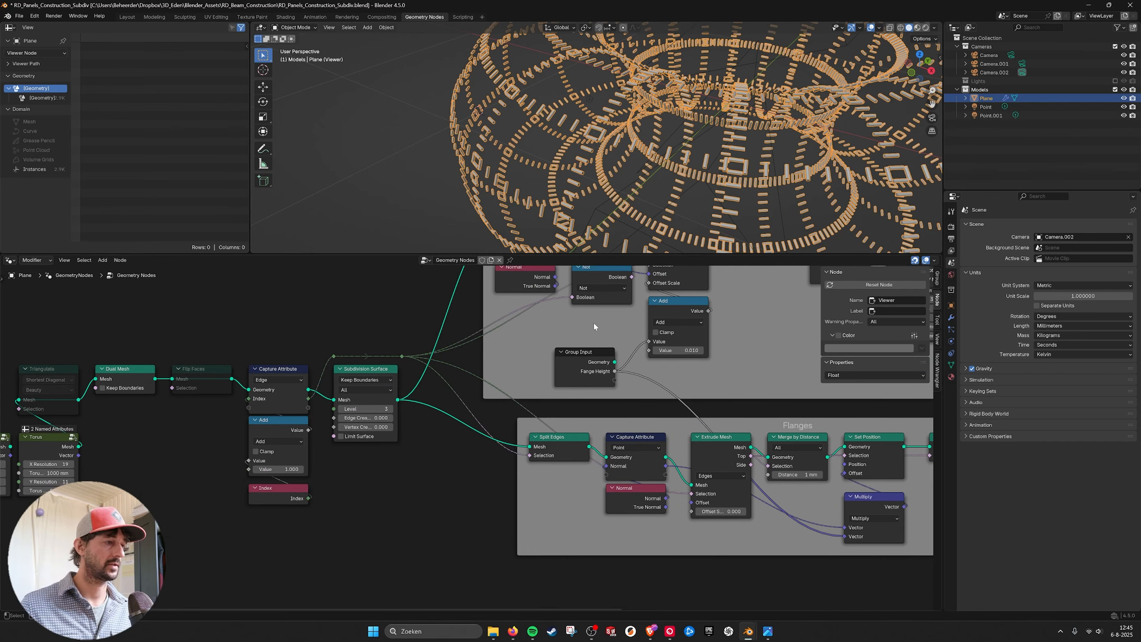
click(390, 409)
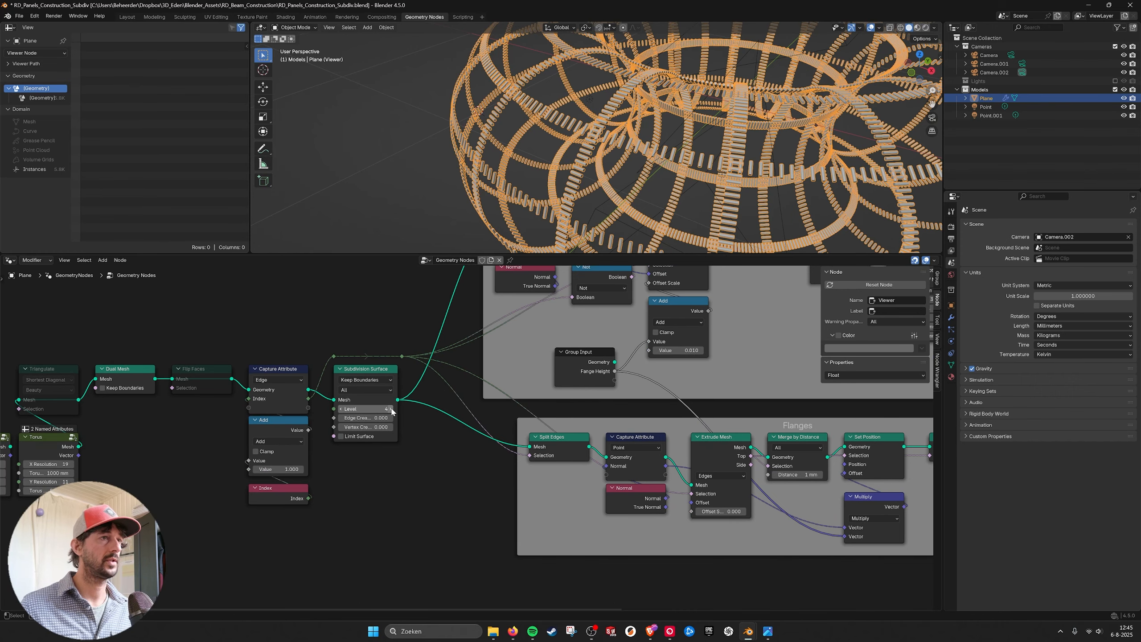
click(341, 410)
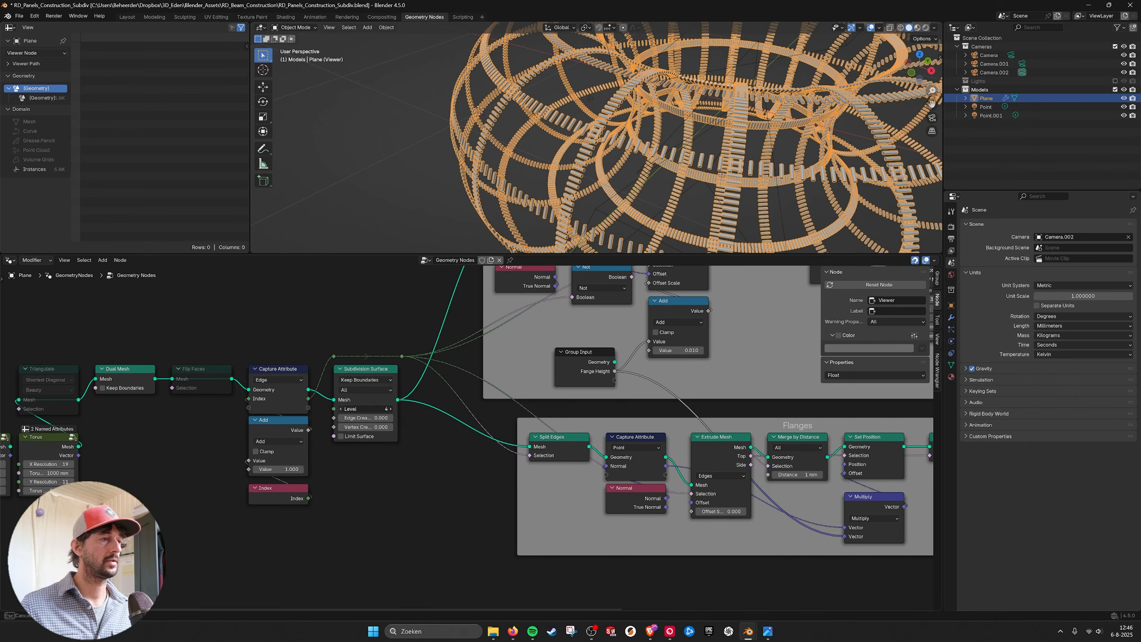
click(341, 410)
Duplicate the Subdivision Surface node and wire the copy between the edge Capture Attribute and the Bolts frame's first Capture Attribute
middle_drag(374, 379, 378, 423)
click(380, 413)
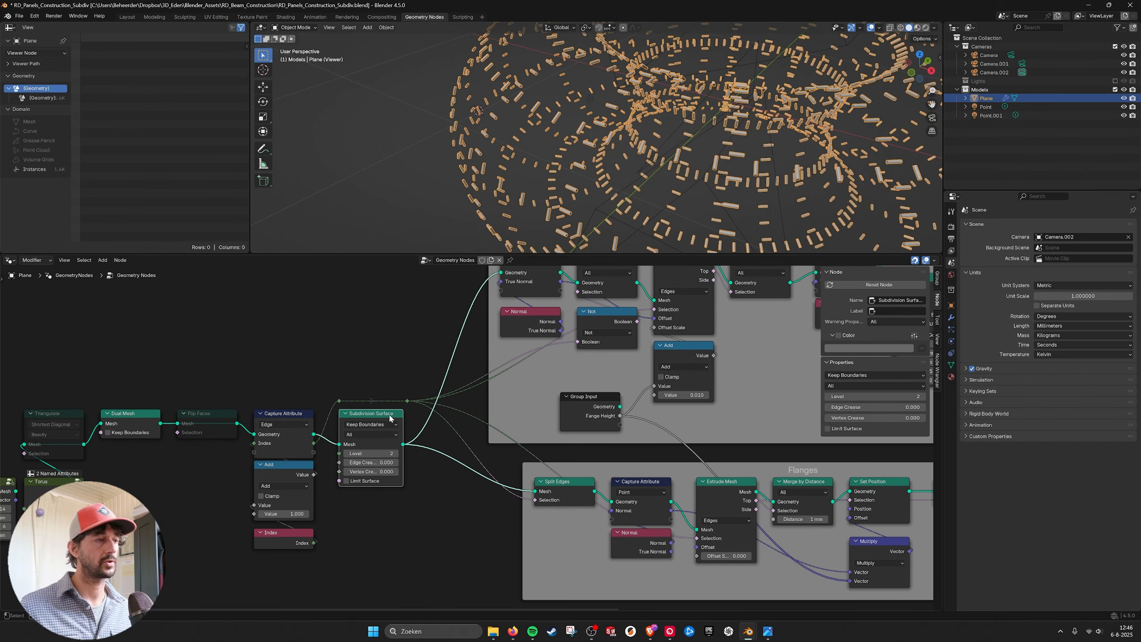
key(shift+d)
click(390, 308)
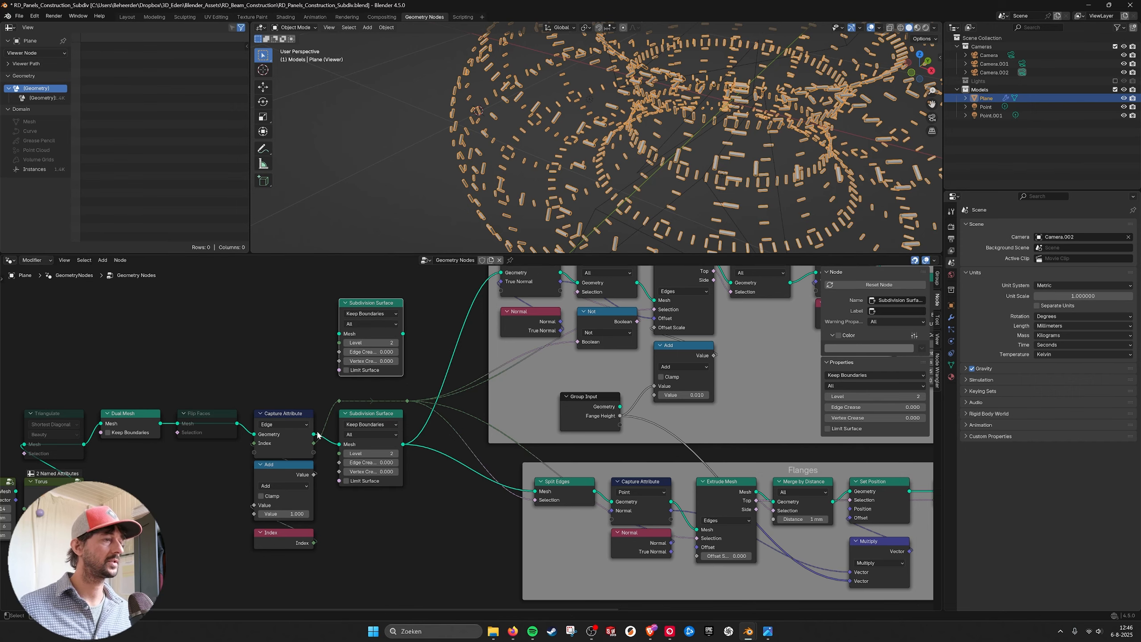
drag(314, 434, 367, 341)
middle_drag(421, 334, 415, 360)
drag(398, 368, 498, 301)
Delete the Viewer node so the viewport shows the complete panel output
middle_drag(742, 337, 395, 375)
scroll(395, 375, down, 3)
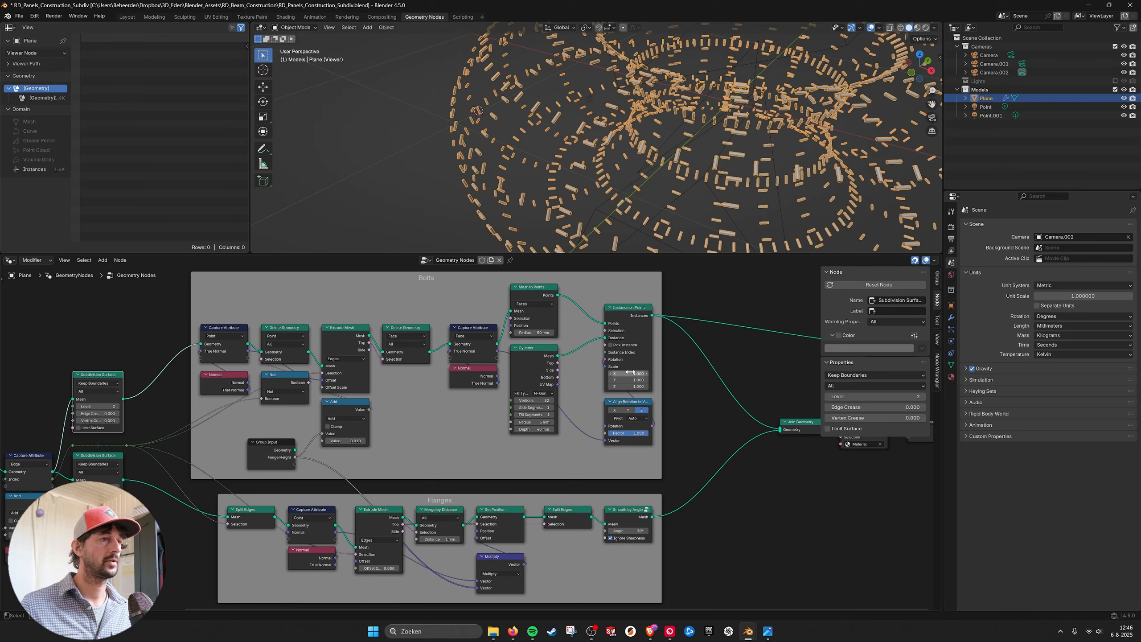
middle_drag(787, 341, 579, 354)
drag(651, 322, 759, 385)
key(Delete)
Set the level of the Subdivision Surface copy that feeds the Bolts frame to 4
middle_drag(404, 400, 707, 392)
scroll(291, 440, up, 4)
click(151, 398)
click(151, 397)
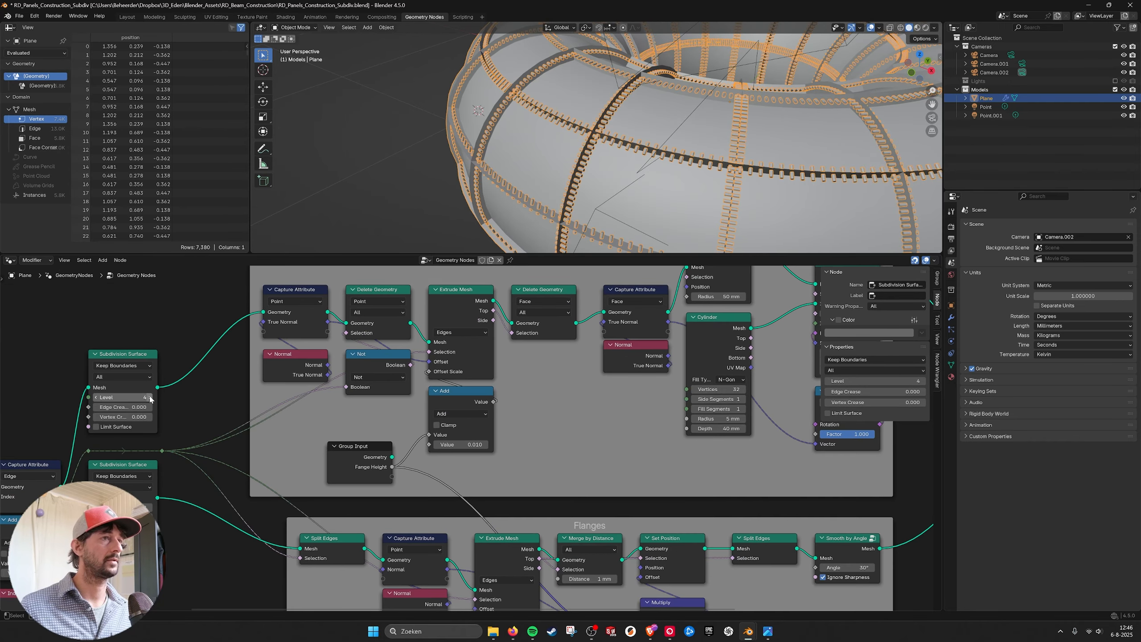
Try level 1 on the Subdivision Surface node feeding the Bolts frame, then set its level to 2
click(96, 398)
click(96, 397)
click(97, 397)
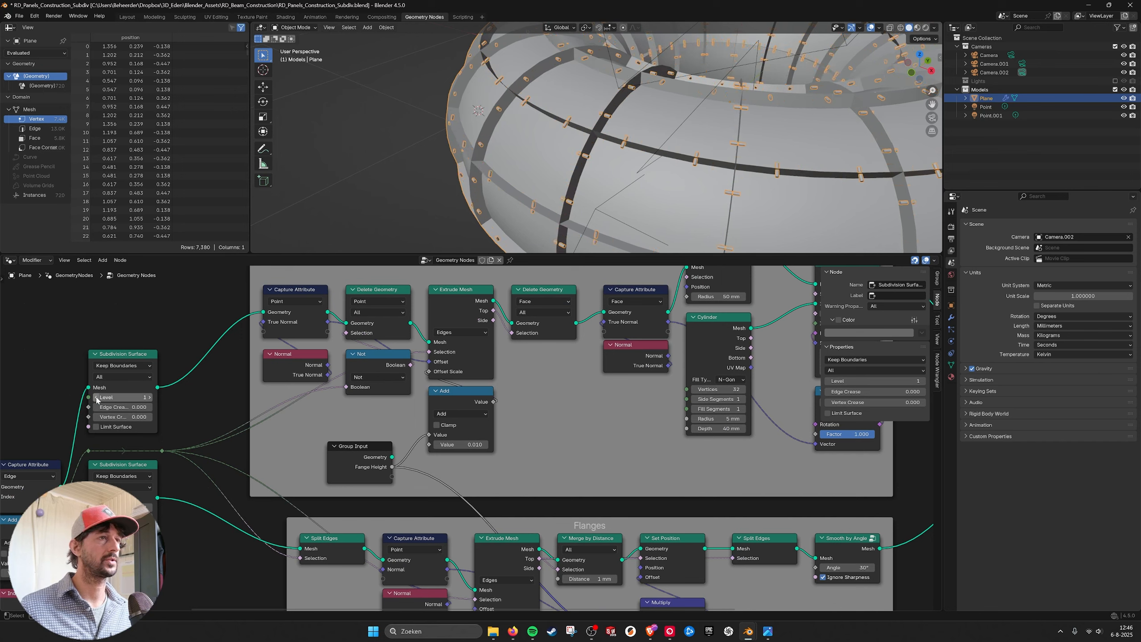
click(152, 397)
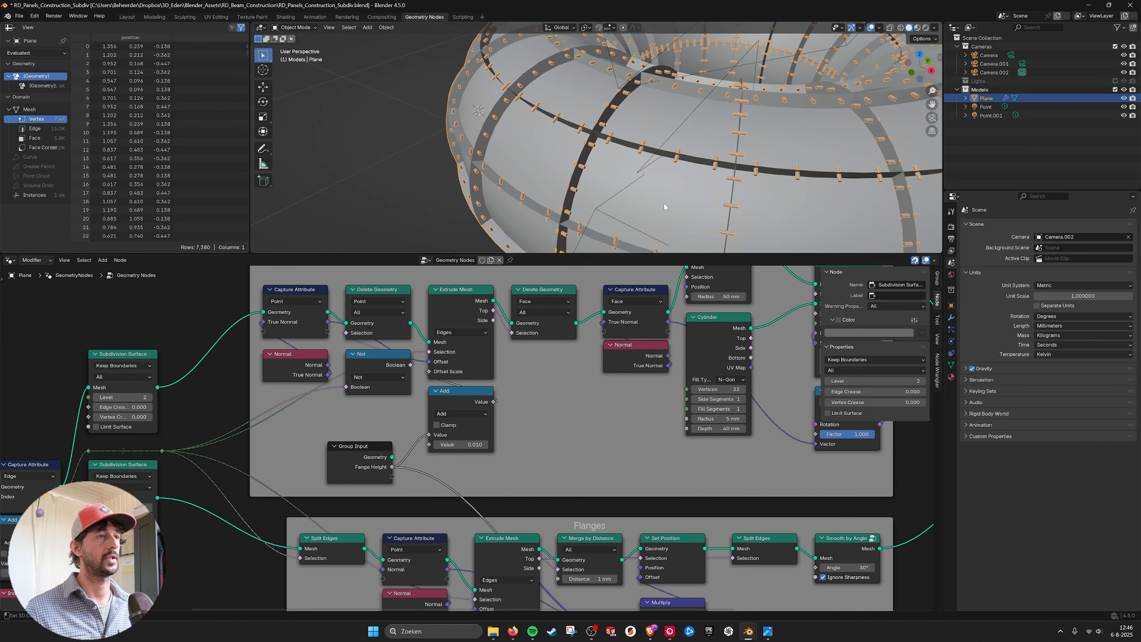
Enable viewport display of the Plane's Solidify and Bevel modifiers
click(952, 317)
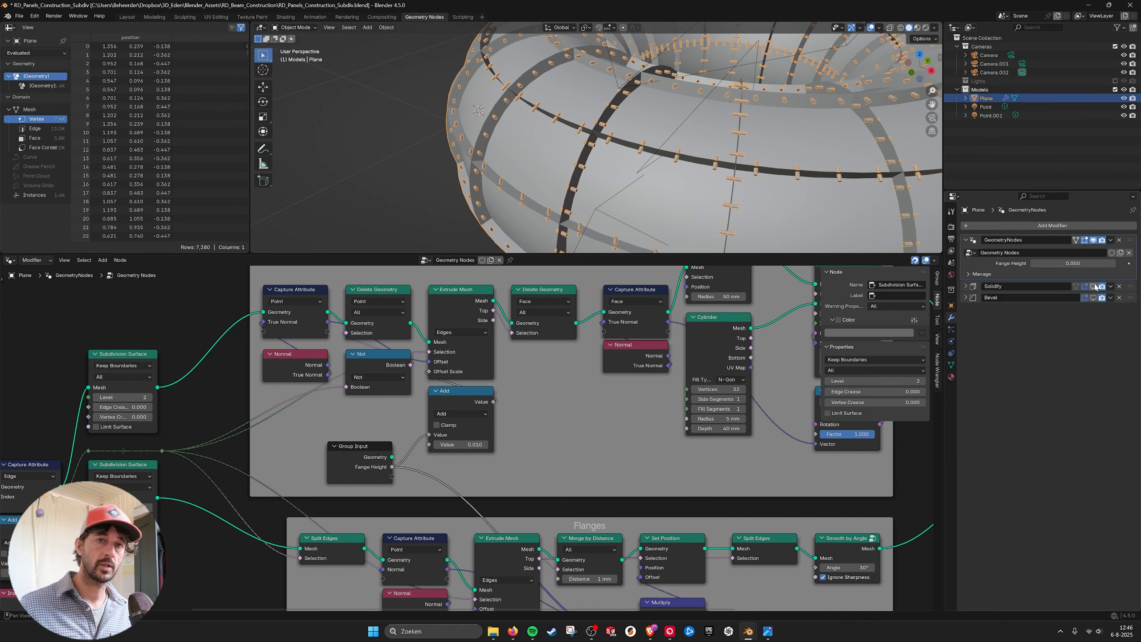
click(1094, 287)
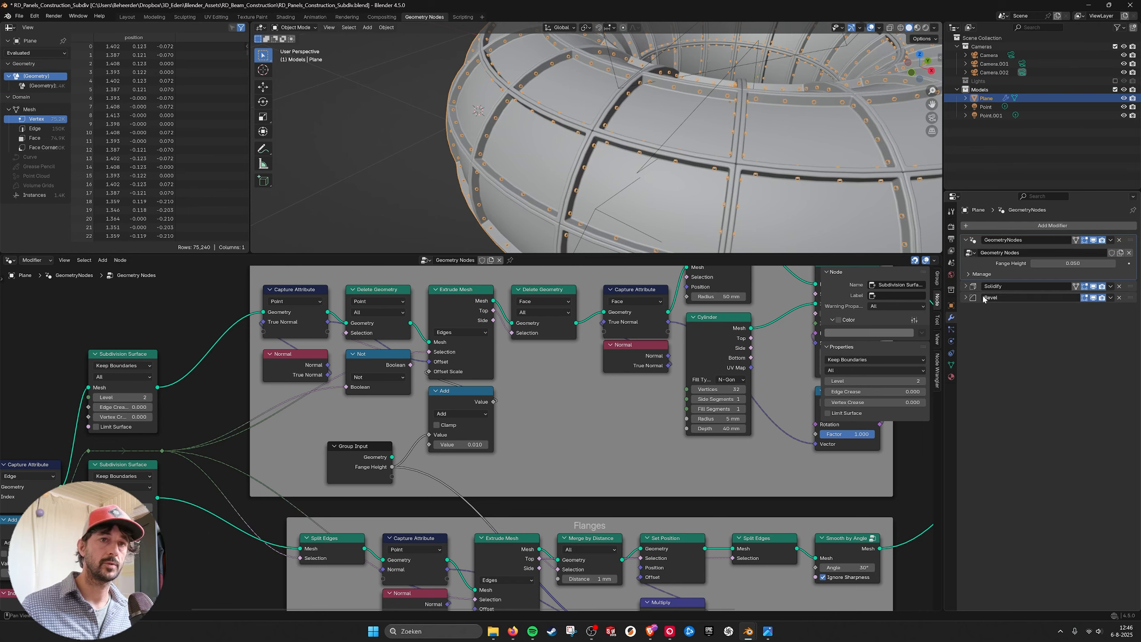
click(966, 286)
click(966, 286)
scroll(441, 103, down, 4)
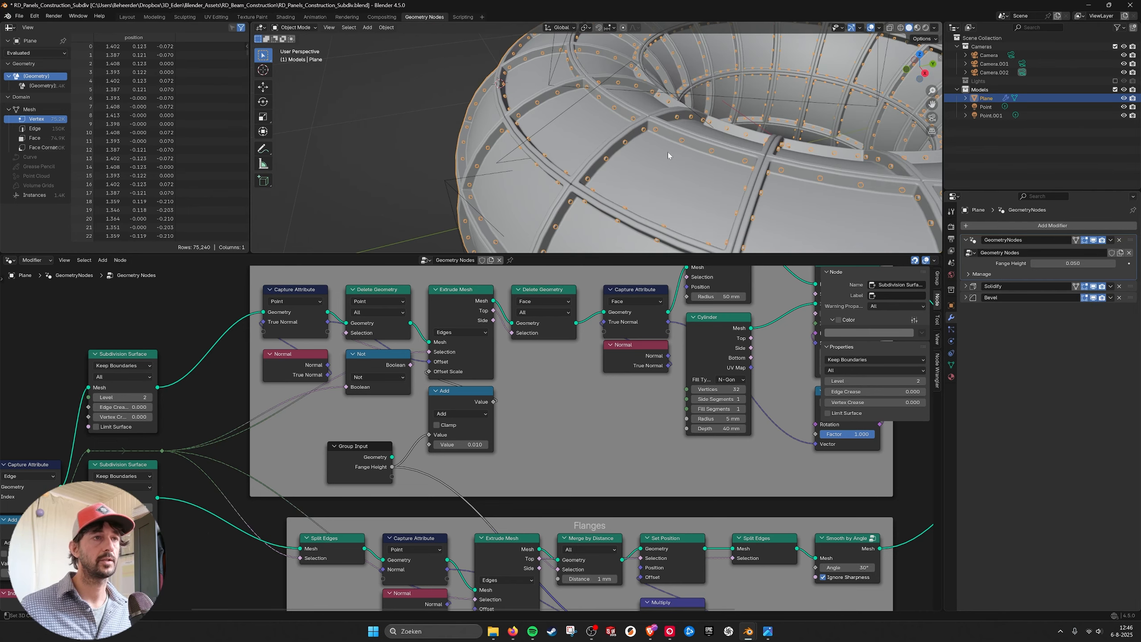
Switch the viewport to Material Preview shading and inspect the metal panels, flanges and bolts up close
click(917, 28)
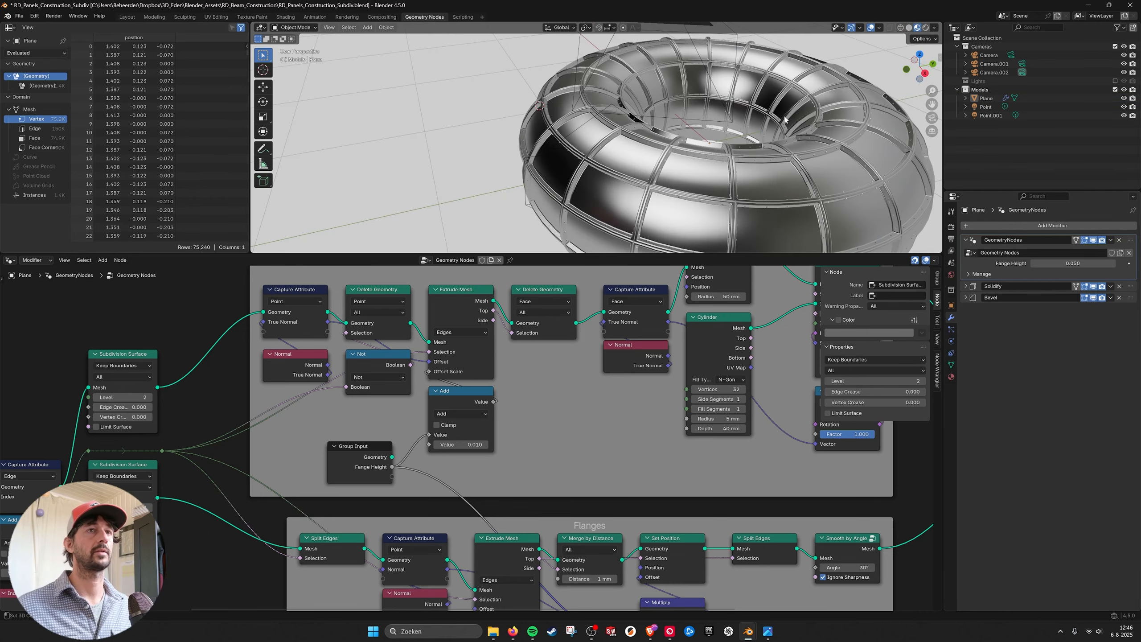
mouse_move(784, 117)
shift+middle_down()
mouse_move(639, 113)
mouse_move(662, 126)
shift+middle_up()
scroll(591, 164, up, 5)
shift+middle_drag(591, 164, 743, 116)
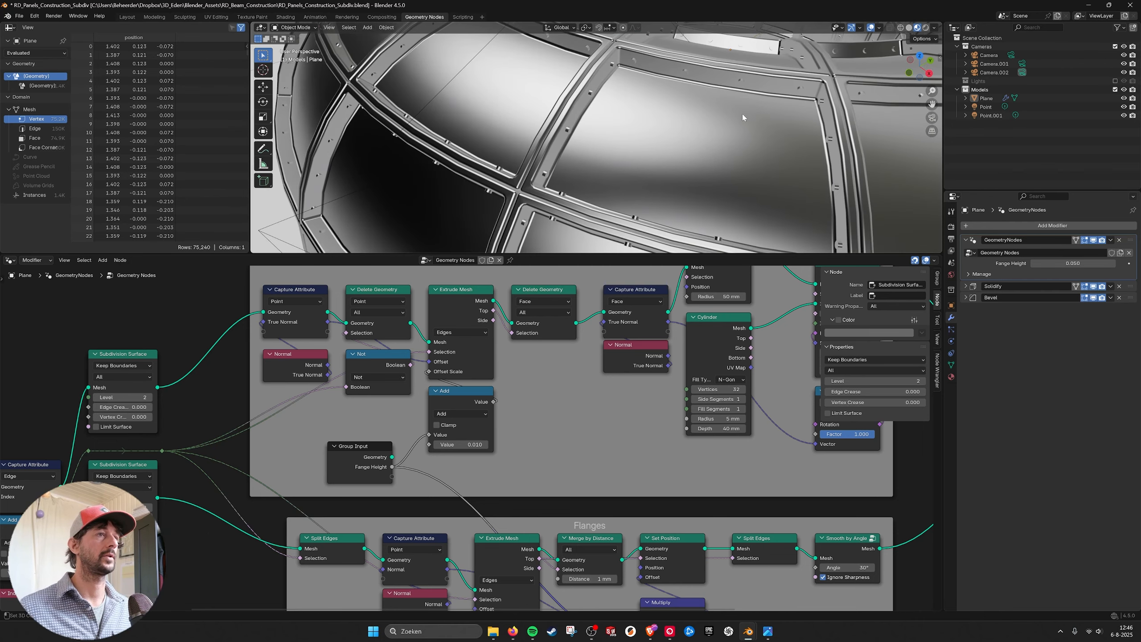
Try level 3 on the bolts' Subdivision Surface node, then return it to level 2
scroll(742, 116, down, 2)
click(151, 397)
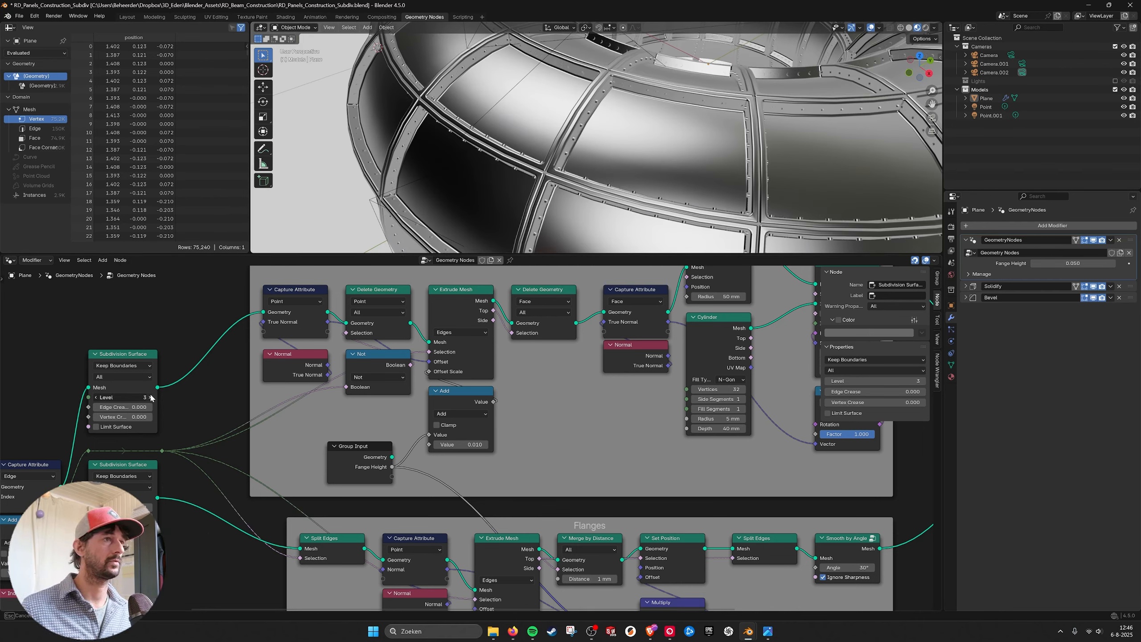
click(96, 398)
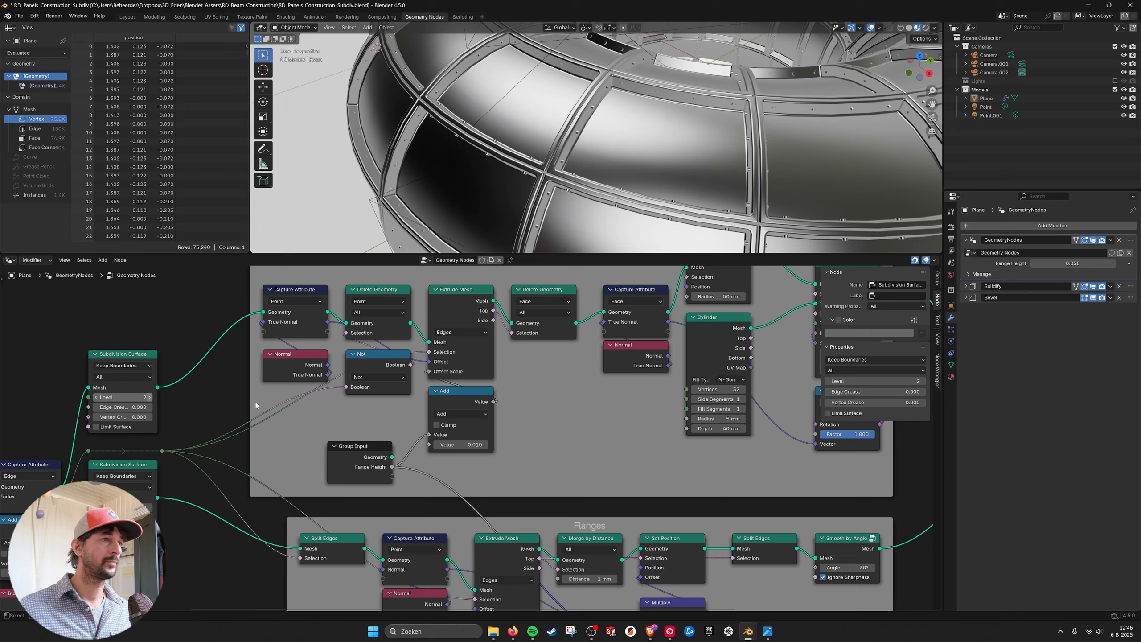
Hide the node editor's sidebar to show the complete node tree and save the Blender file
scroll(539, 405, down, 9)
mouse_move(688, 419)
middle_down()
mouse_move(620, 420)
mouse_move(672, 410)
middle_up()
scroll(623, 420, up, 2)
scroll(660, 413, down, 1)
key(n)
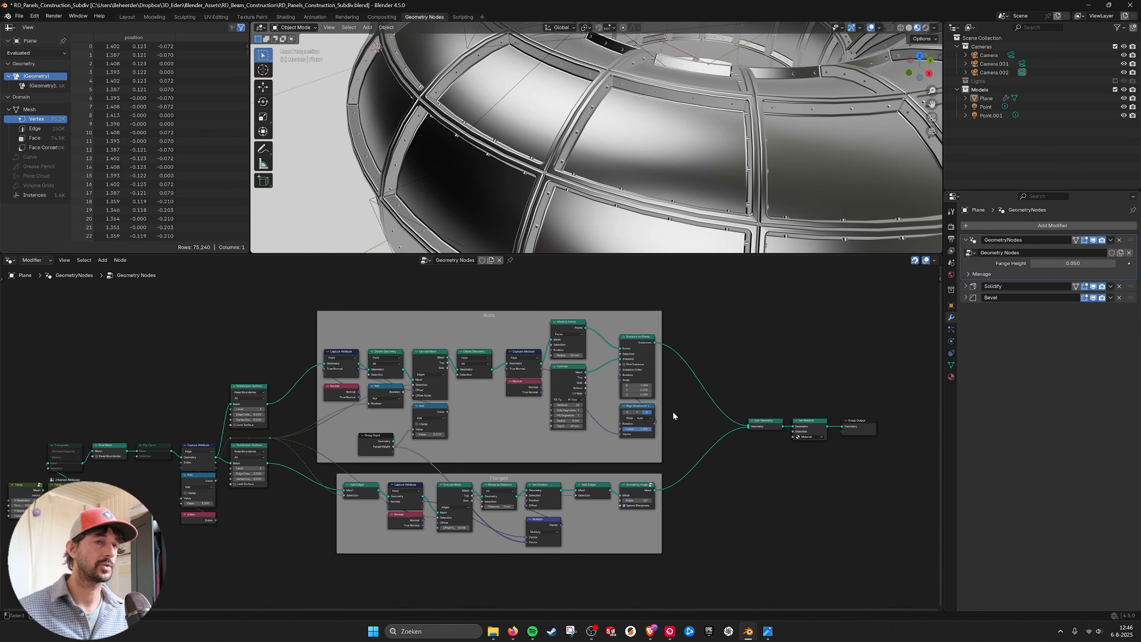
middle_drag(673, 416, 711, 358)
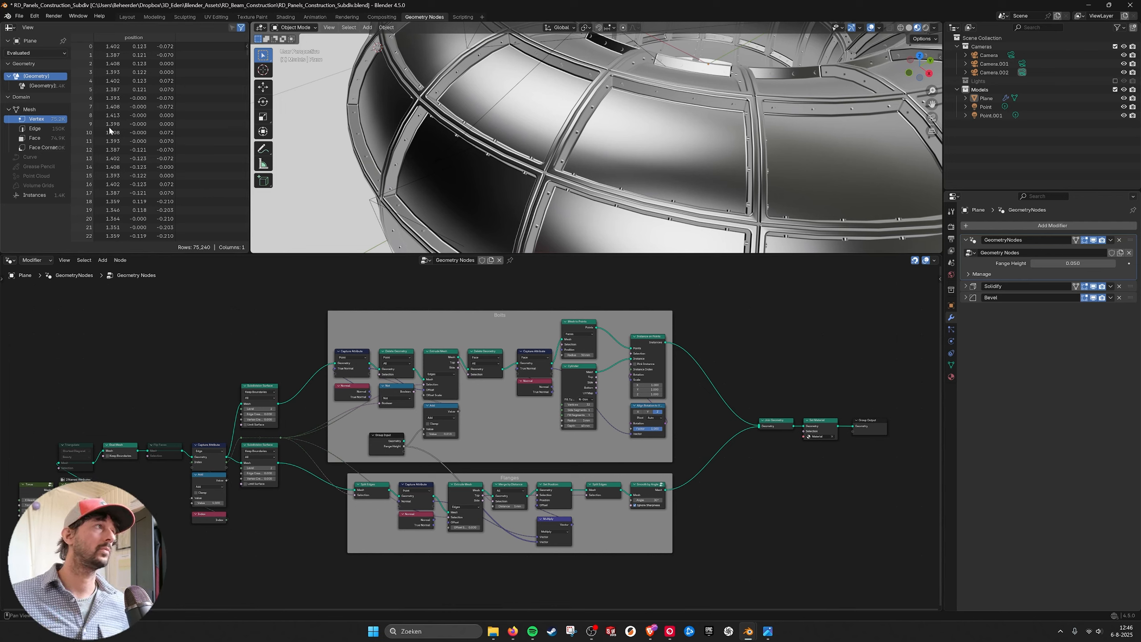
click(20, 16)
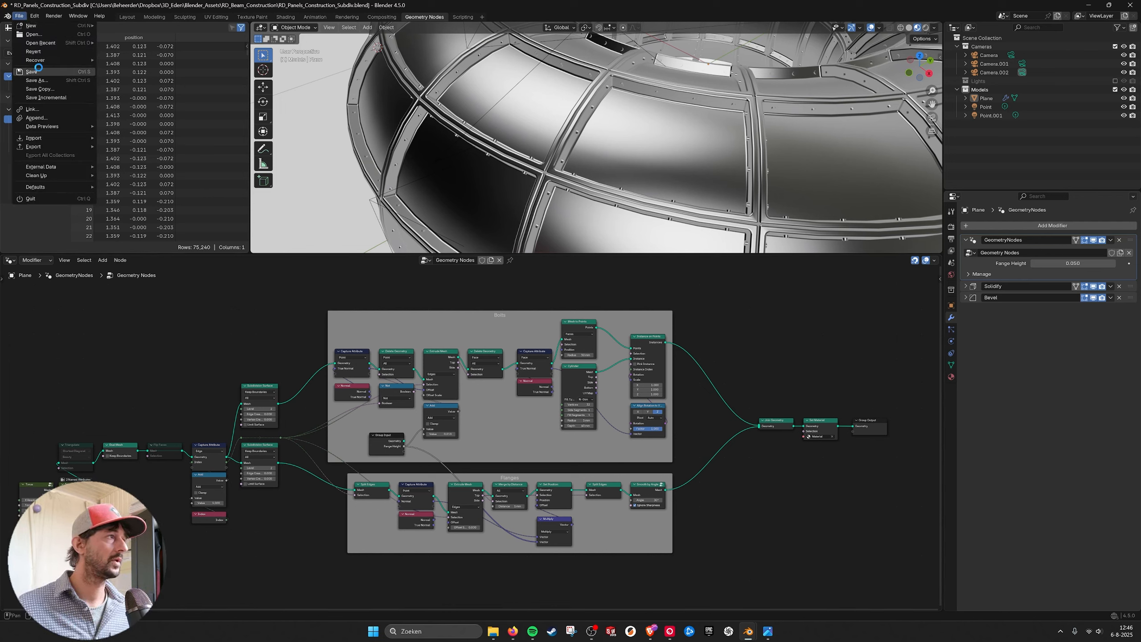
click(36, 71)
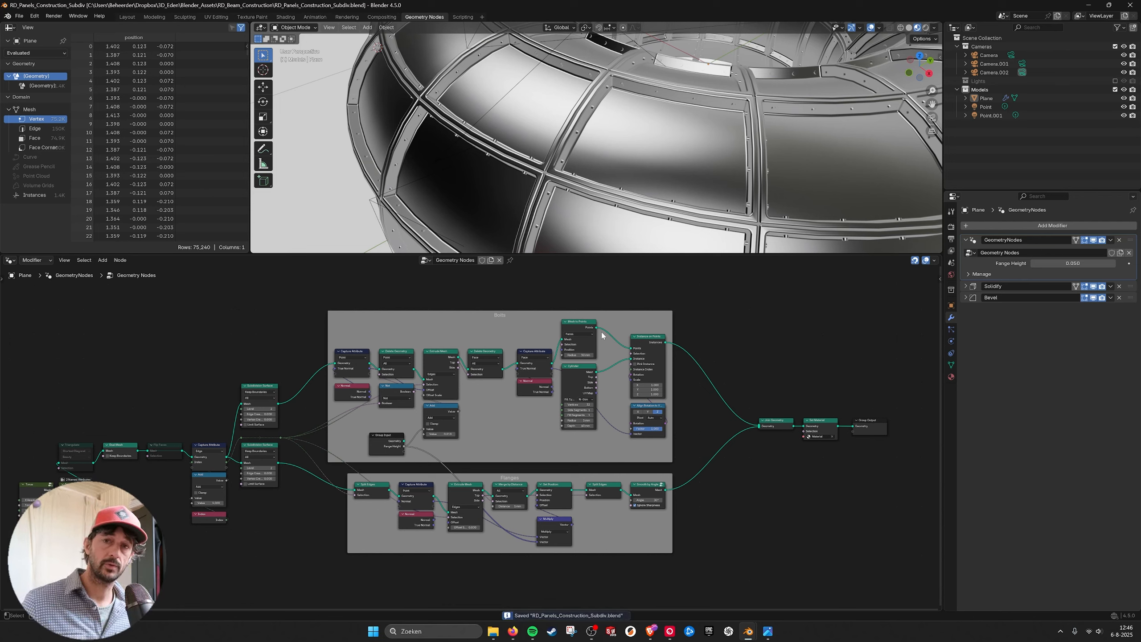